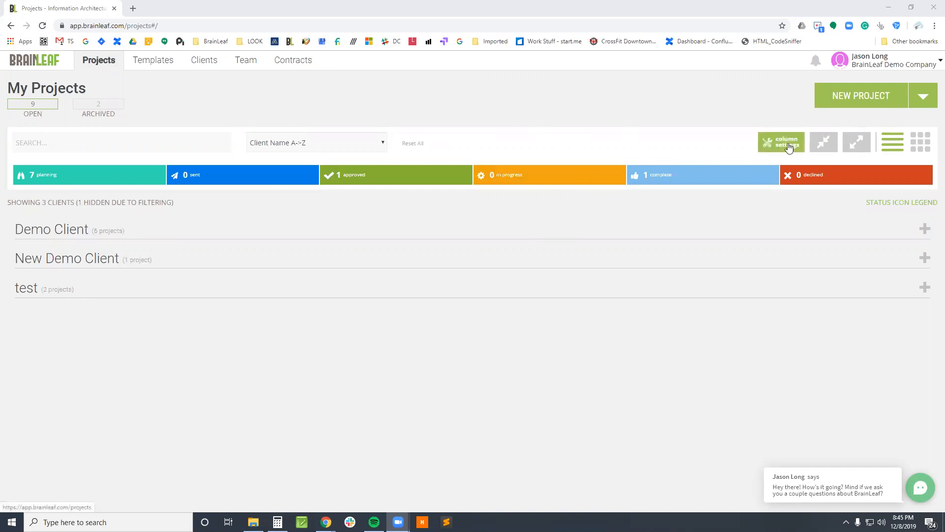
left_click(840, 105)
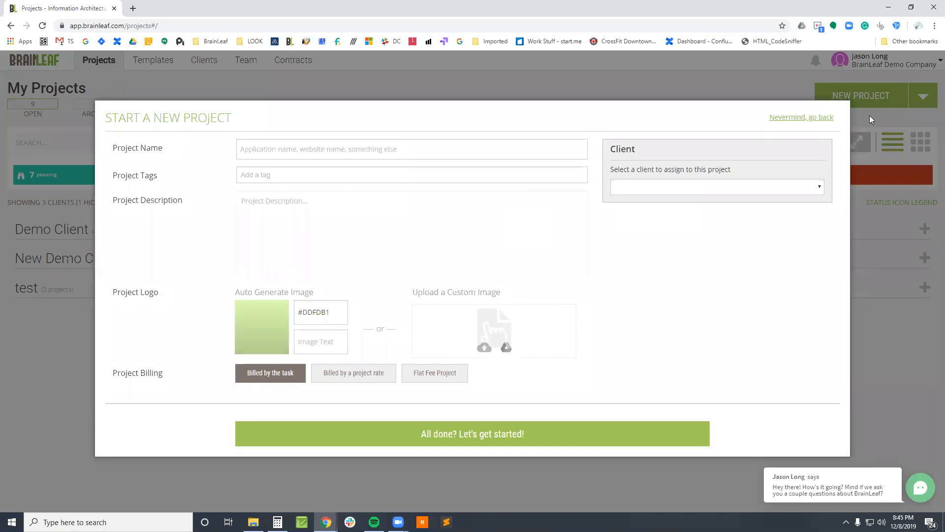
left_click(312, 158)
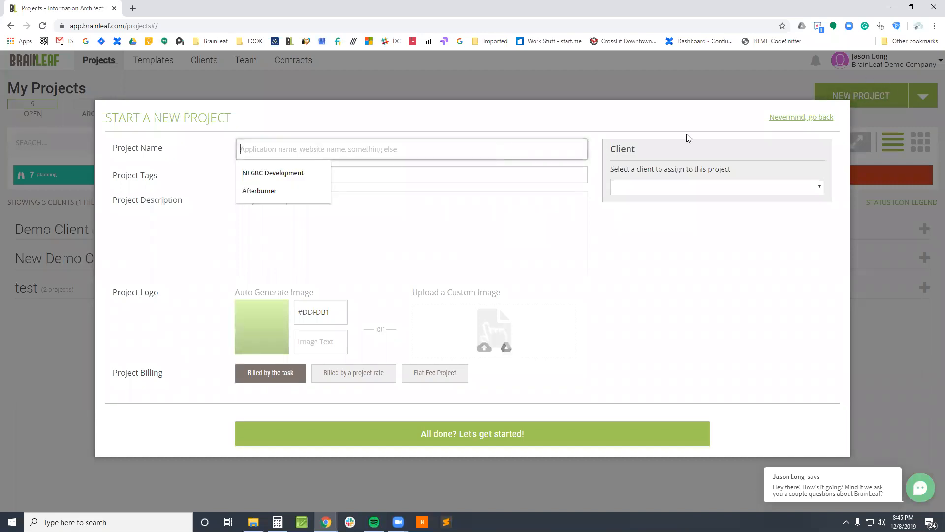
left_click(869, 97)
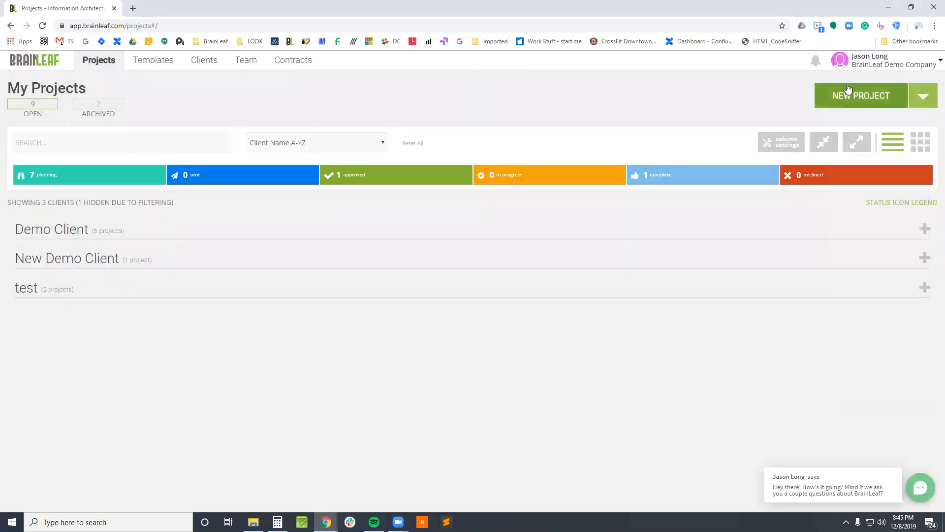
- Start a new project and name it "Demonstration Project"
left_click(850, 100)
left_click(357, 153)
type("Demonstrat")
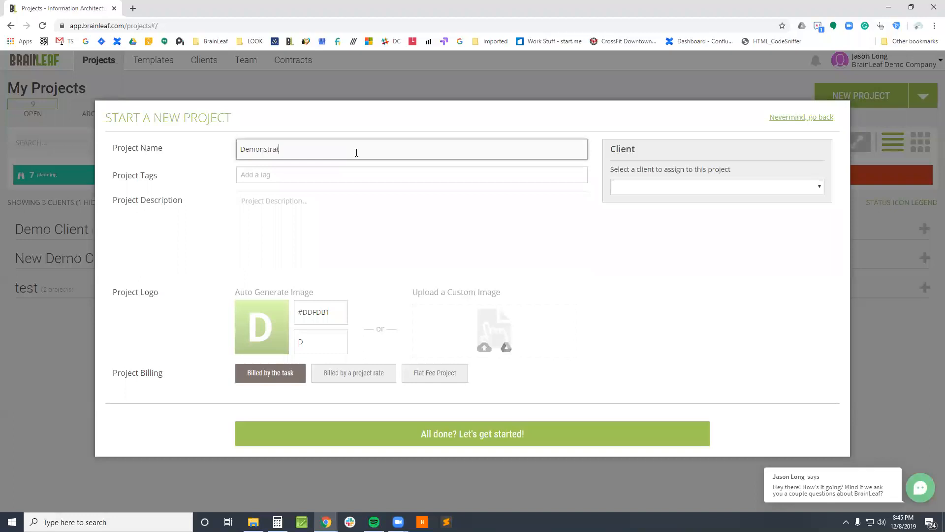
type("ion Project")
key("Tab")
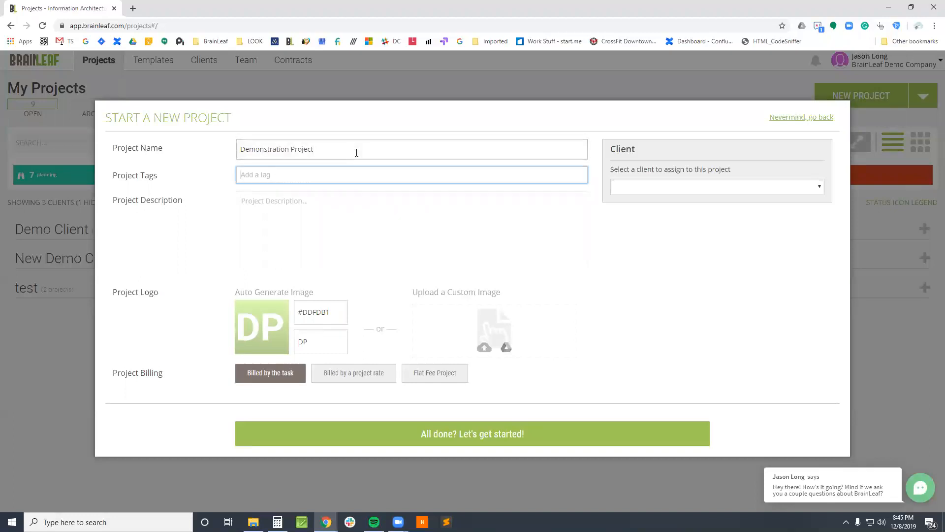
- Add the tag "test" to the project and enter the description "This is a demo."
key("Return")
key("Tab")
type("T")
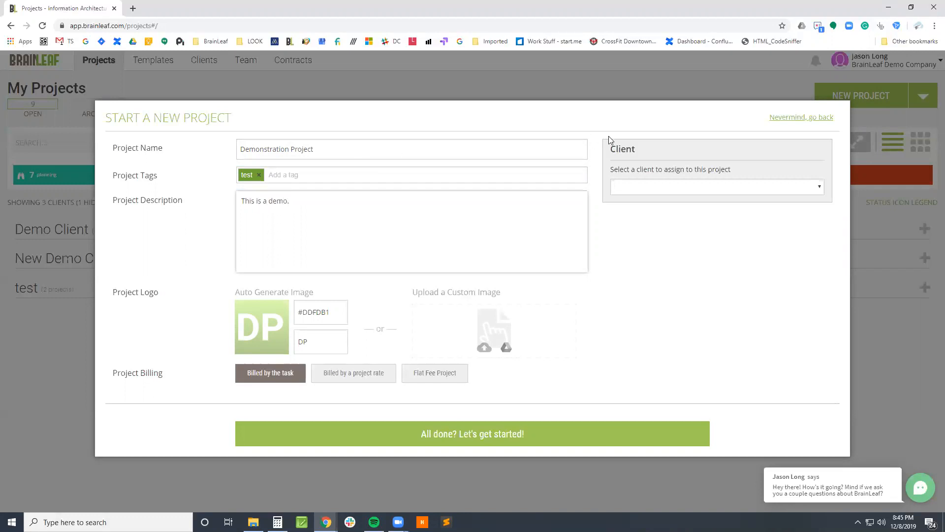
- Assign the project to Acme Company with the logo text "demo", and create it billed by the task
left_click(696, 187)
left_click(695, 227)
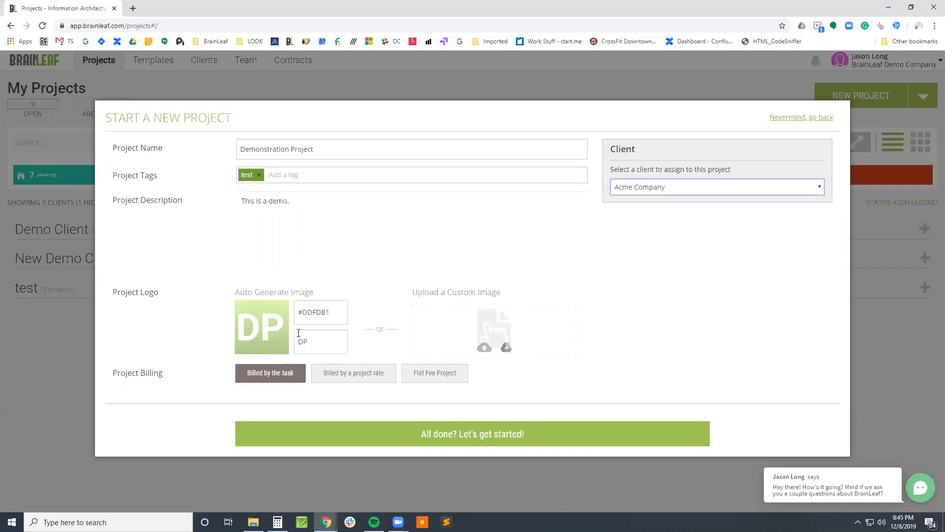
left_click(327, 340)
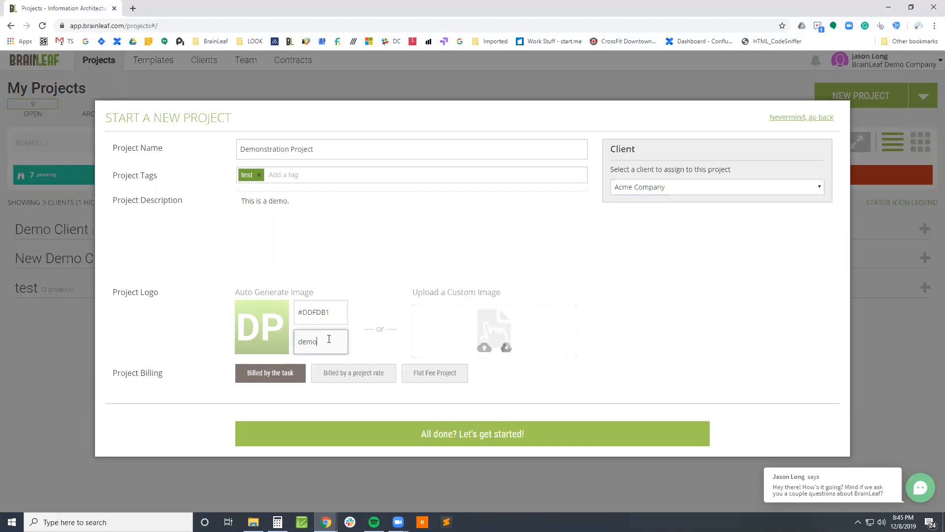
type("demo")
left_click(270, 379)
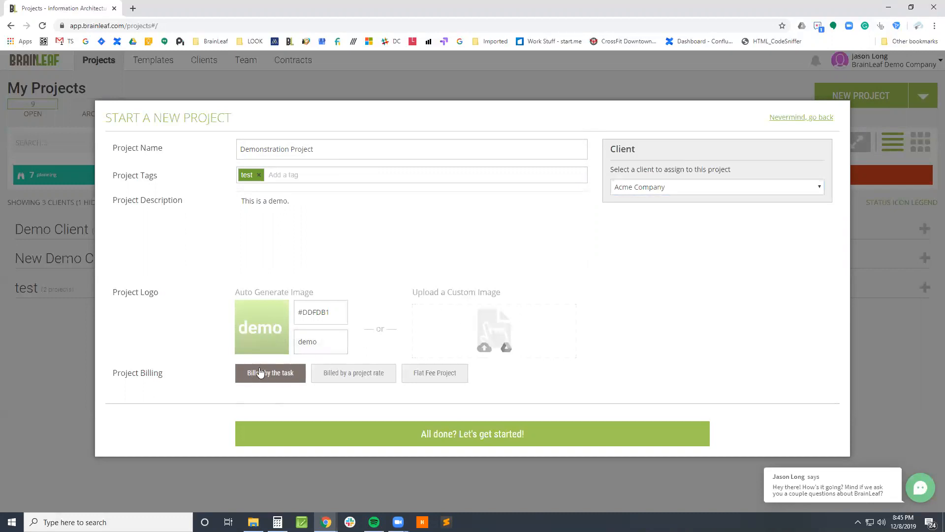
left_click(414, 432)
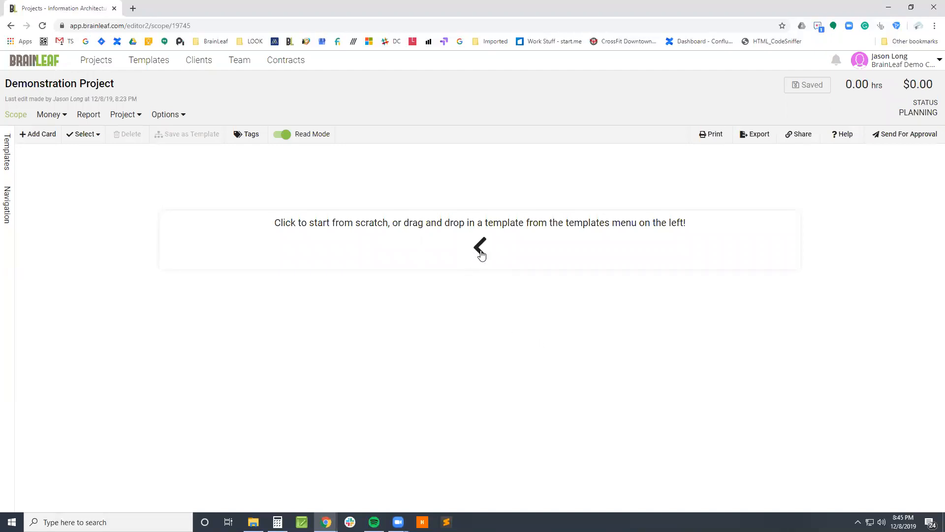
- Add the featured WordPress Business Website Template - Starting Point to the empty project's navigation
left_click(7, 149)
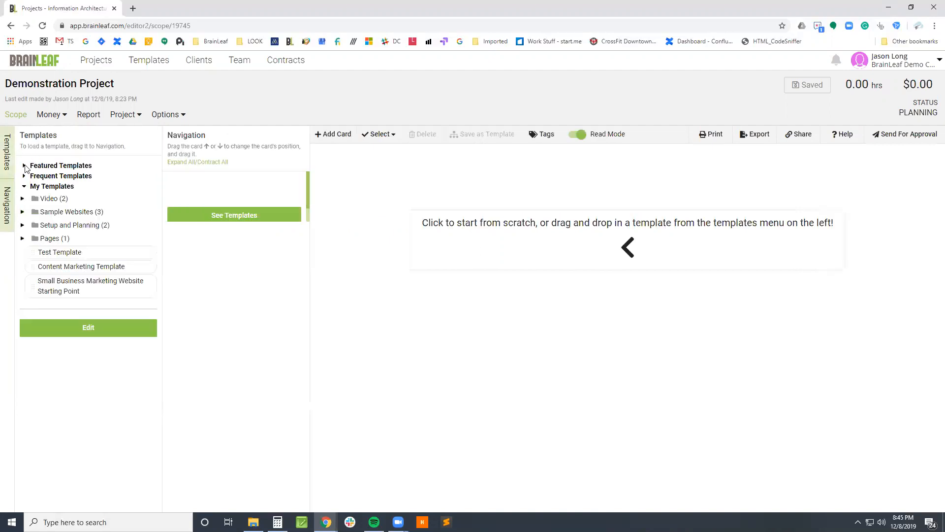
left_click(24, 166)
left_click_drag(54, 185, 200, 206)
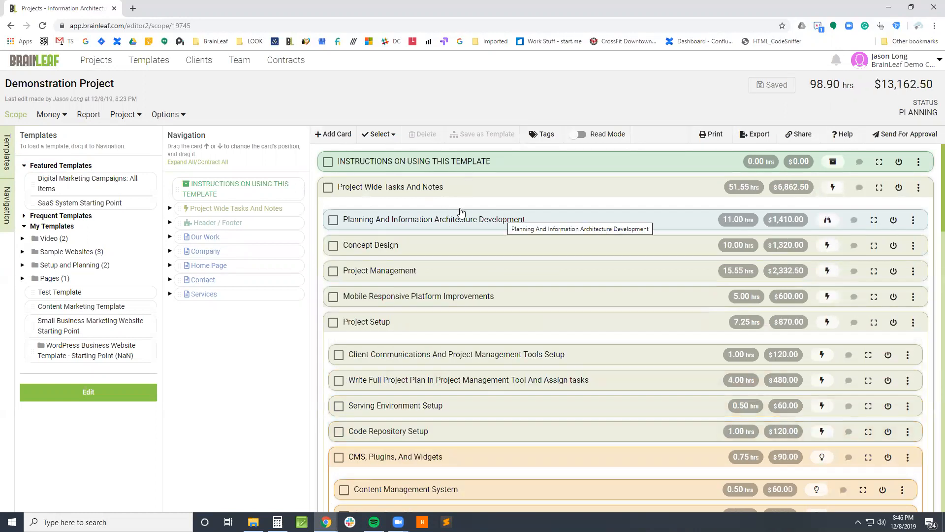
- Turn on Read Mode for the project scope and look through the planning, design and management cards
left_click(581, 135)
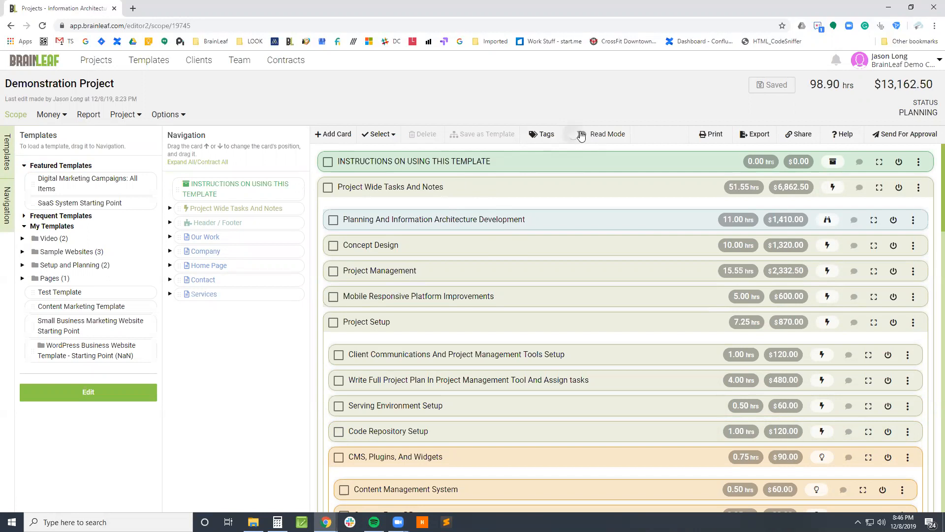
scroll(515, 300, "down", 15)
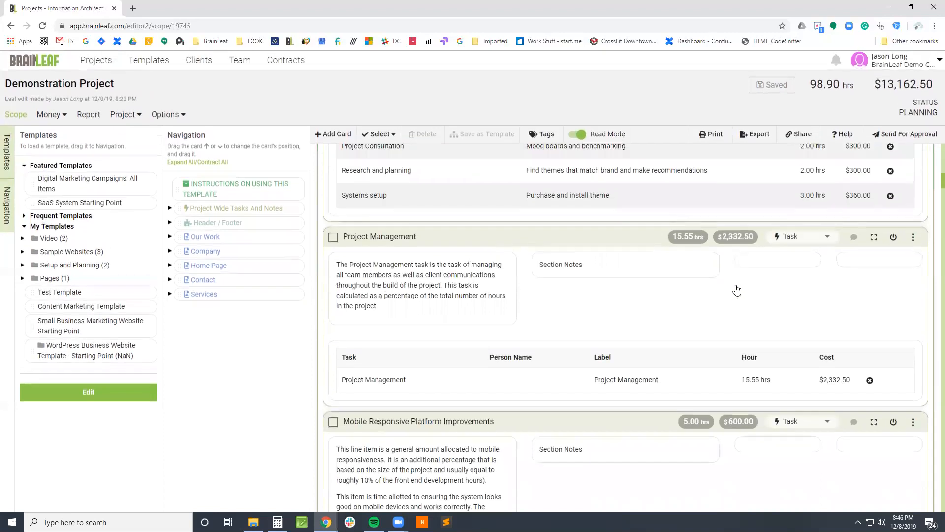
scroll(738, 296, "up", 5)
scroll(392, 224, "up", 1)
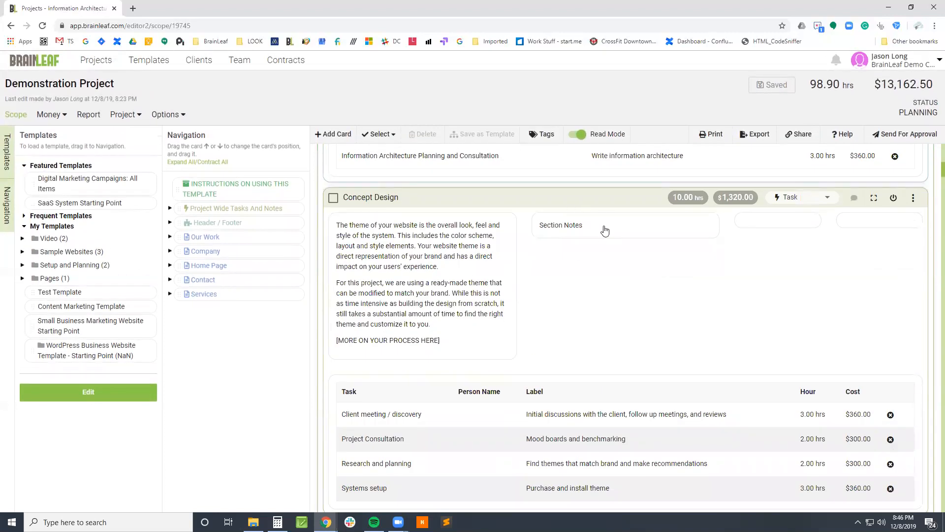
- Delete the placeholder "[MORE ON YOUR PROCESS HERE]" from the Concept Design card's description
left_click(642, 247)
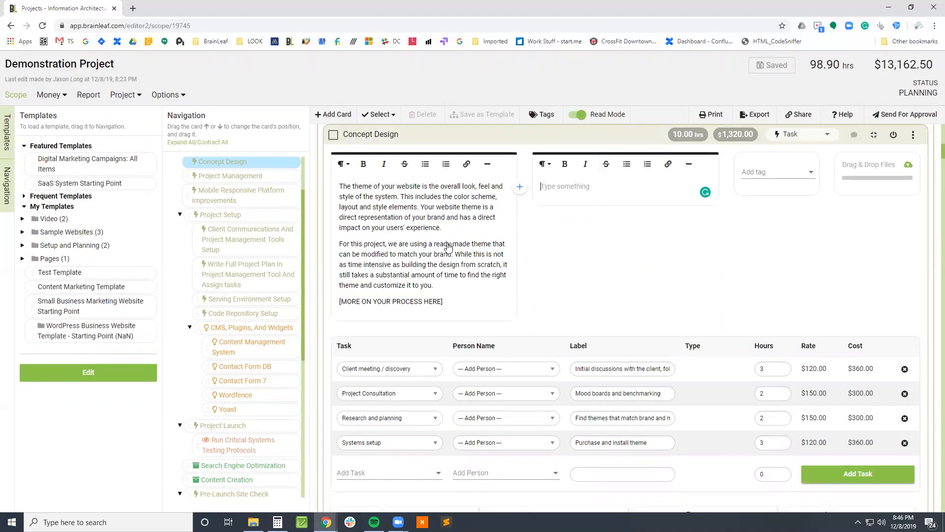
left_click(457, 305)
left_click_drag(452, 307, 337, 307)
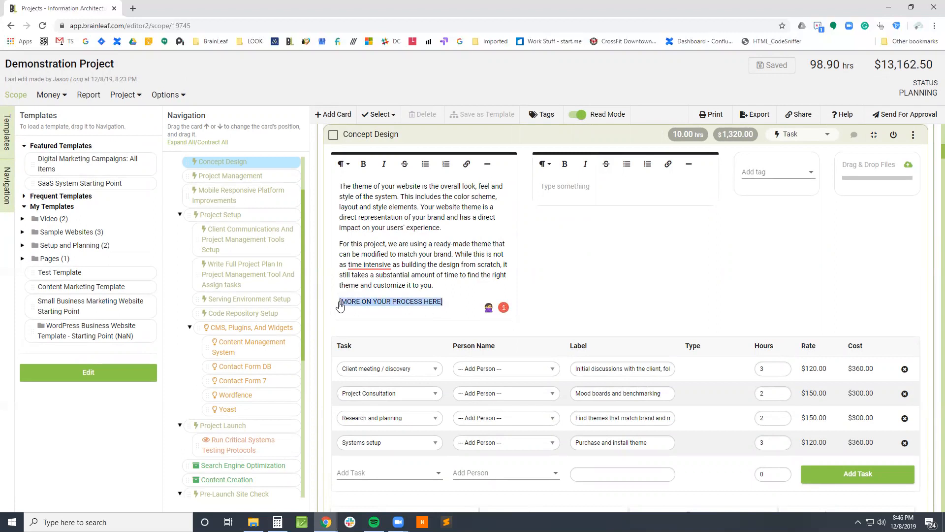
key("BackSpace")
key("BackSpace")
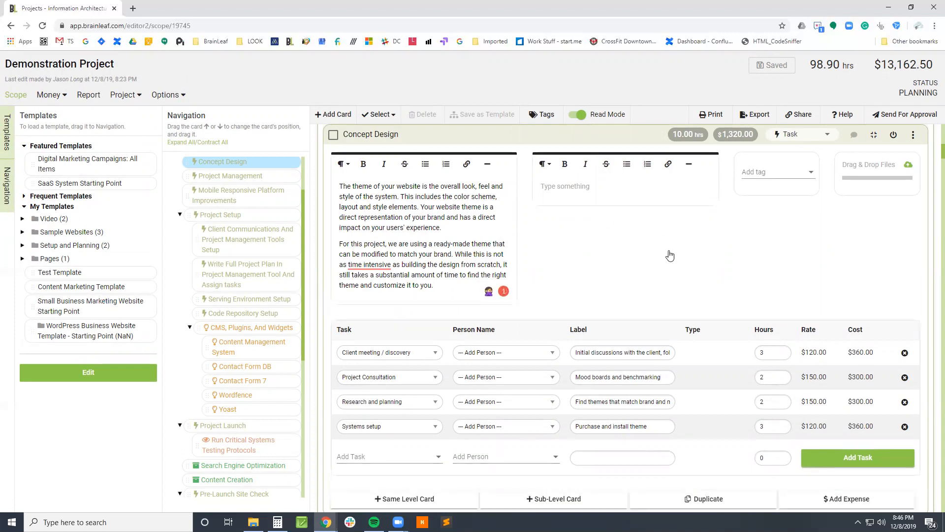
- Delete the "INSTRUCTIONS ON USING THIS TEMPLATE" card from the project scope
scroll(585, 287, "up", 15)
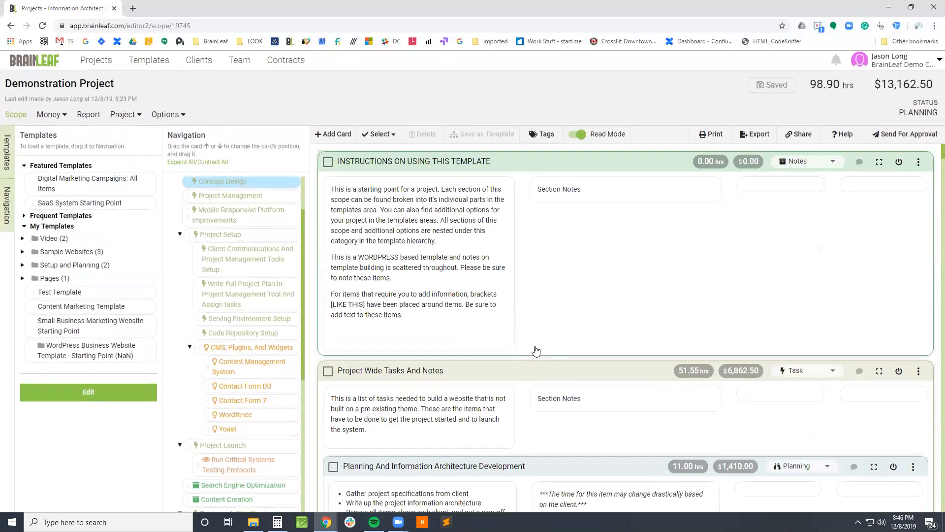
left_click(918, 162)
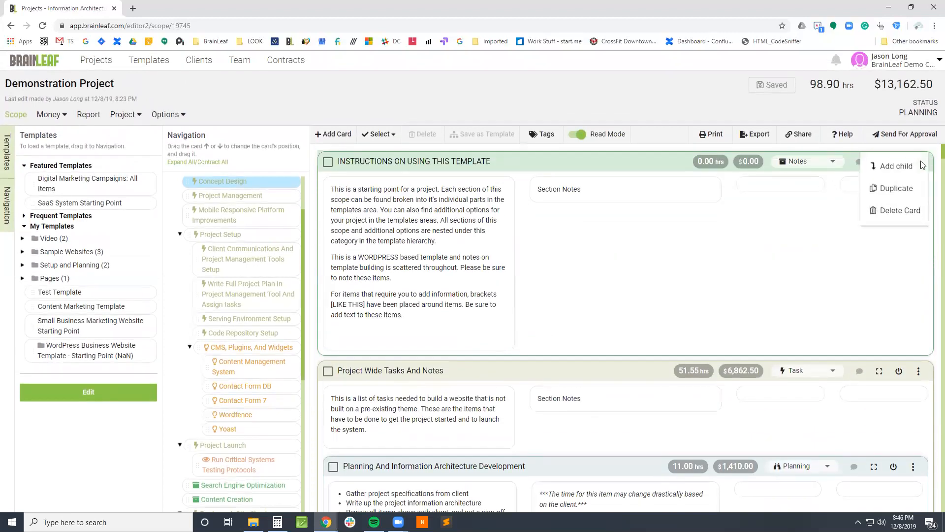
left_click(900, 217)
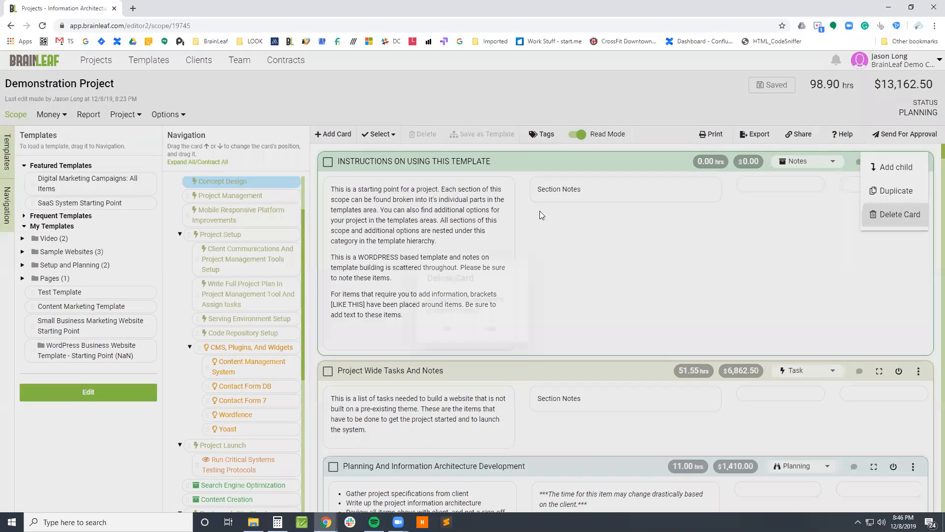
left_click(492, 311)
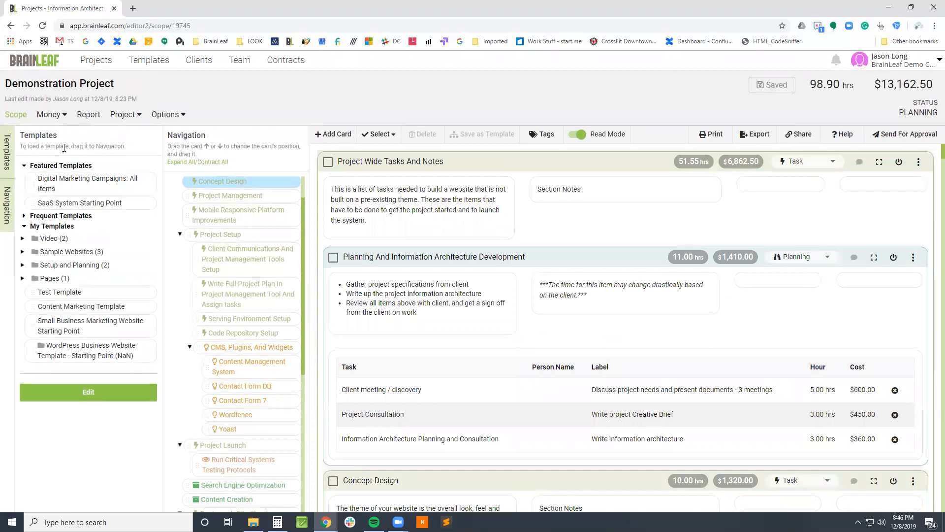
- Collapse the whole navigation tree and add the Content Marketing Template above Project Wide Tasks And Notes
scroll(192, 187, "up", 1)
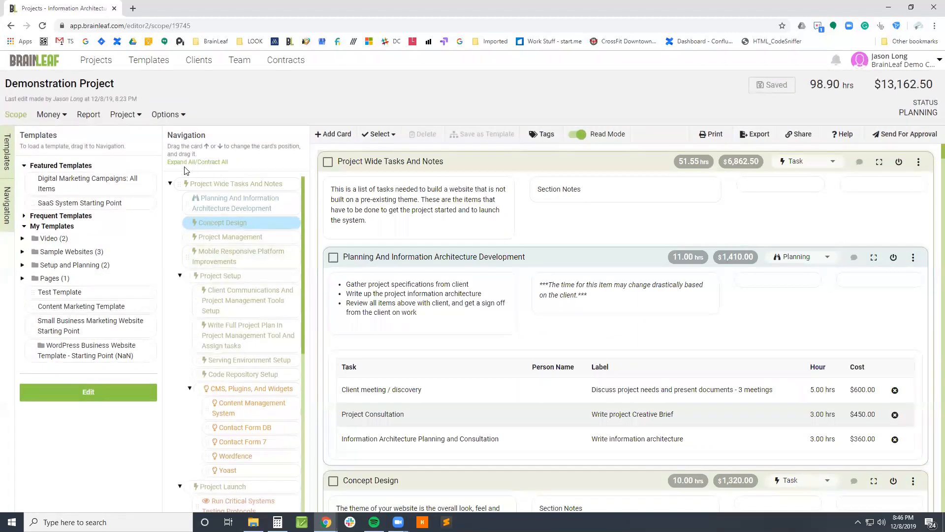
left_click(214, 163)
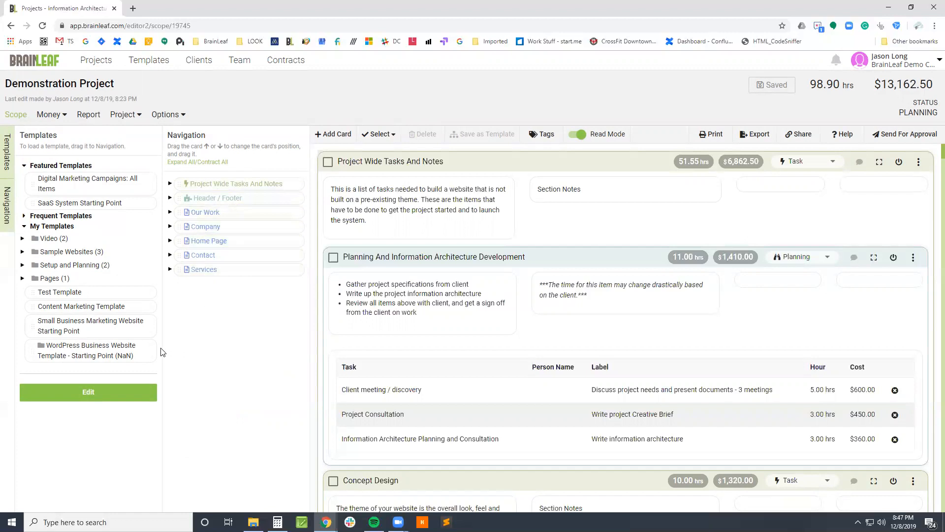
left_click_drag(56, 310, 195, 184)
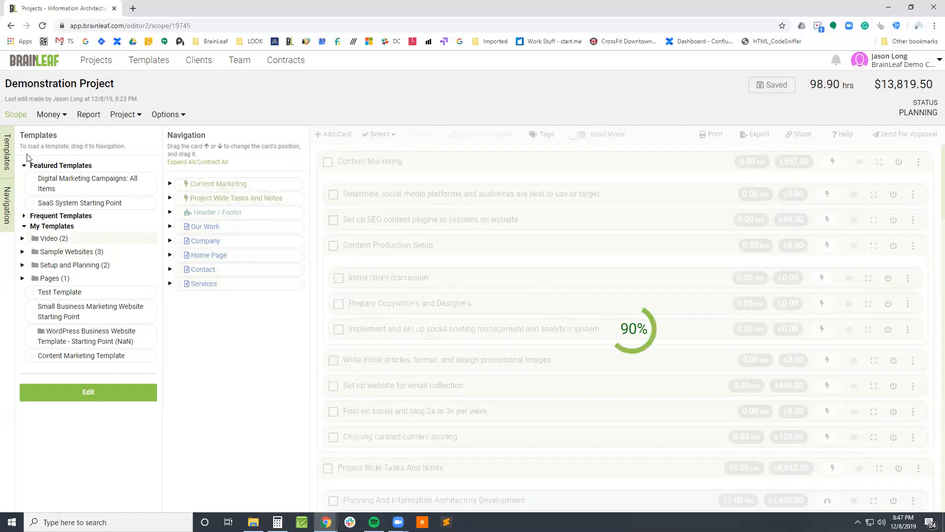
- Hide the templates list and review the Content Marketing cards' descriptions, tasks and expenses in Read Mode
left_click(7, 150)
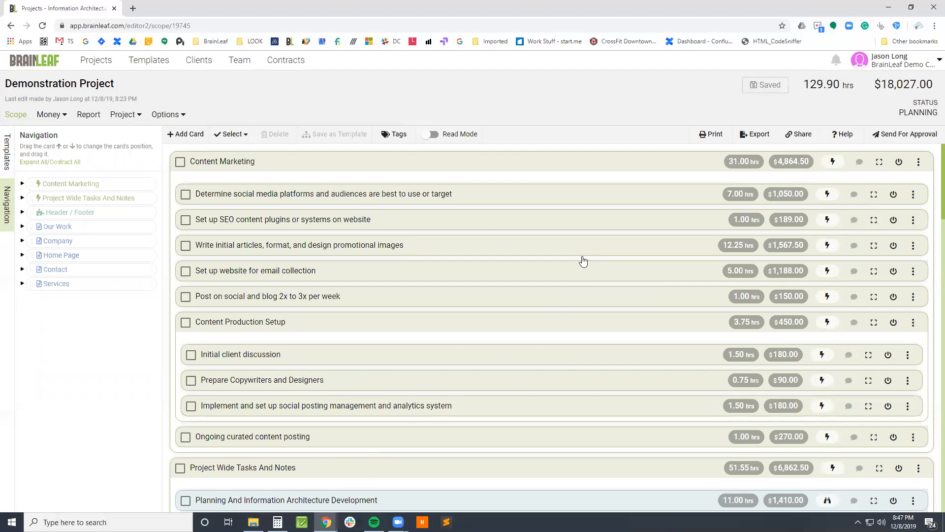
left_click(436, 136)
scroll(560, 386, "down", 10)
scroll(485, 420, "down", 2)
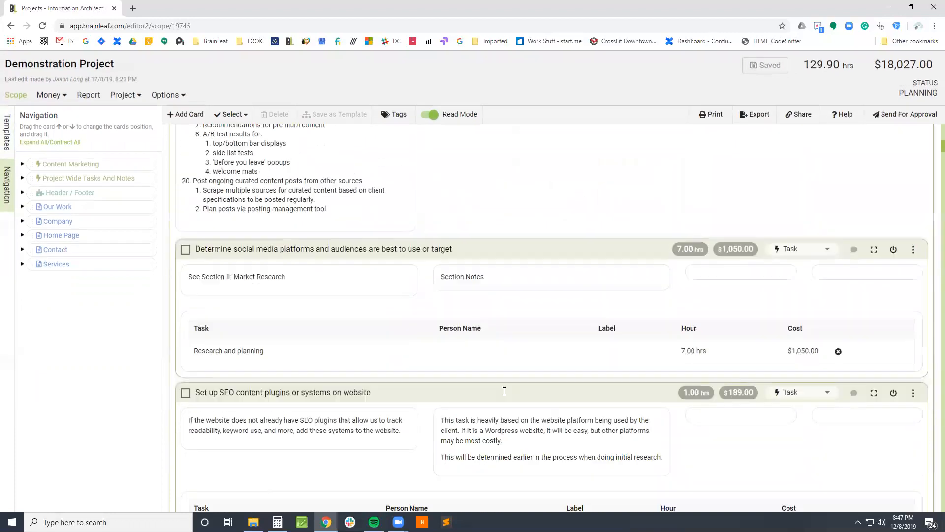
scroll(463, 426, "down", 15)
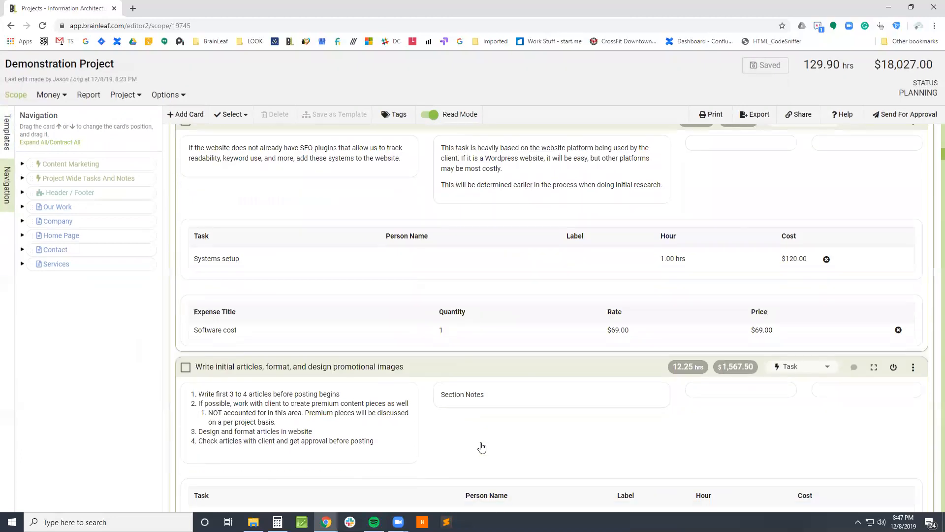
scroll(461, 441, "up", 10)
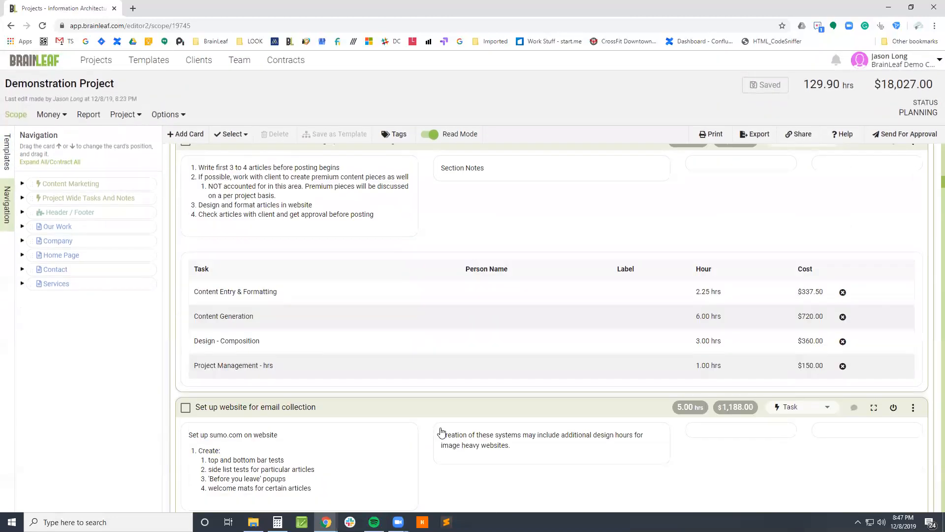
scroll(363, 400, "down", 1)
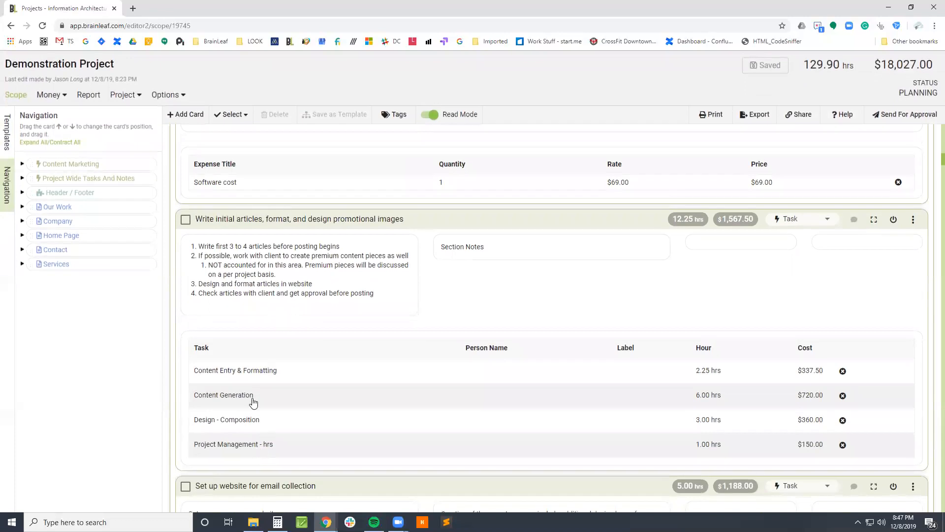
scroll(262, 426, "down", 5)
- Move the Home Page card above Our Work in the project navigation
left_click(48, 202)
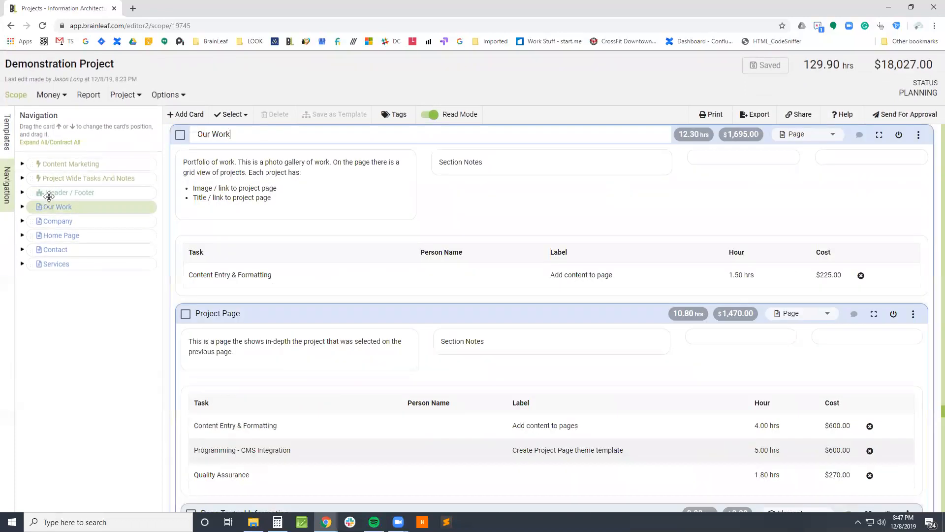
left_click(55, 232)
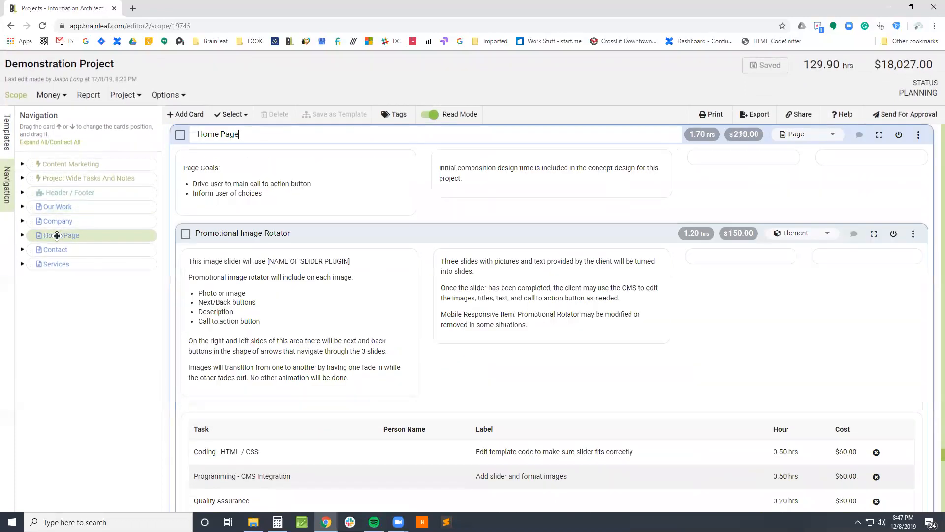
mouse_move(58, 230)
left_mouse_down()
mouse_move(61, 209)
mouse_move(65, 225)
left_mouse_up()
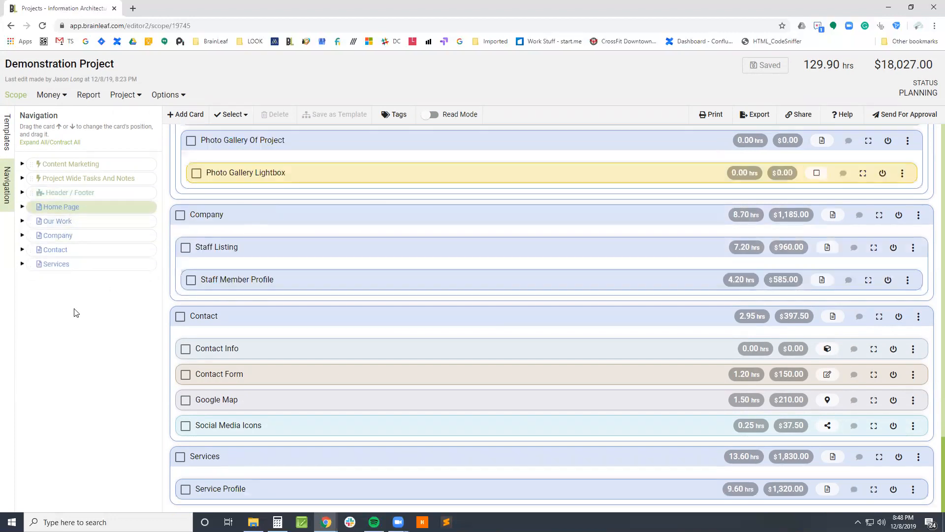
- Go to the Home Page card in the scope and expand it for editing
left_click(74, 204)
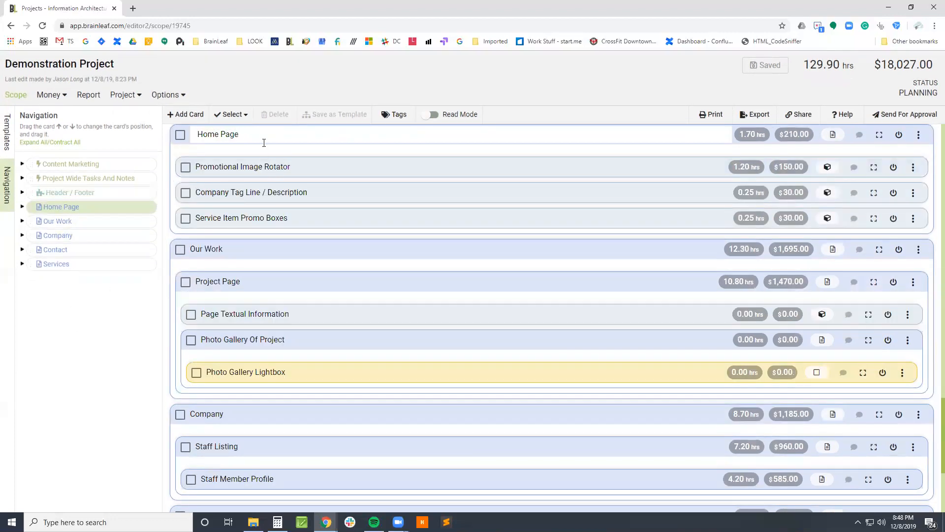
left_click(264, 143)
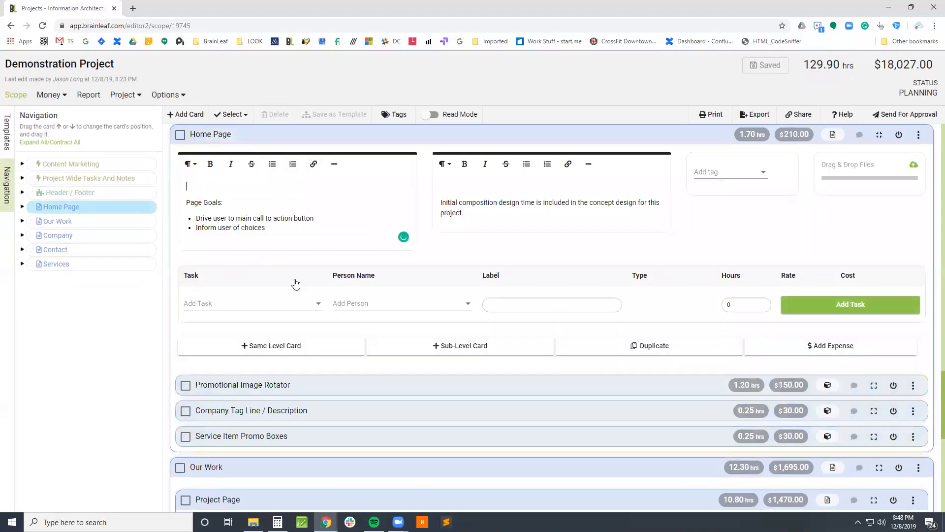
- Turn on Read Mode and remove the Quality Assurance task from the Promotional Image Rotator card under Home Page
scroll(312, 330, "down", 2)
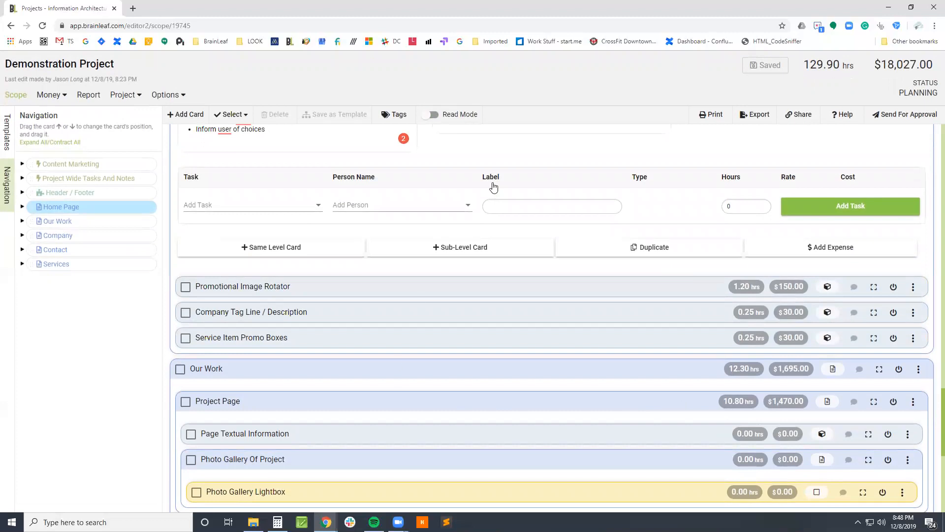
left_click(429, 115)
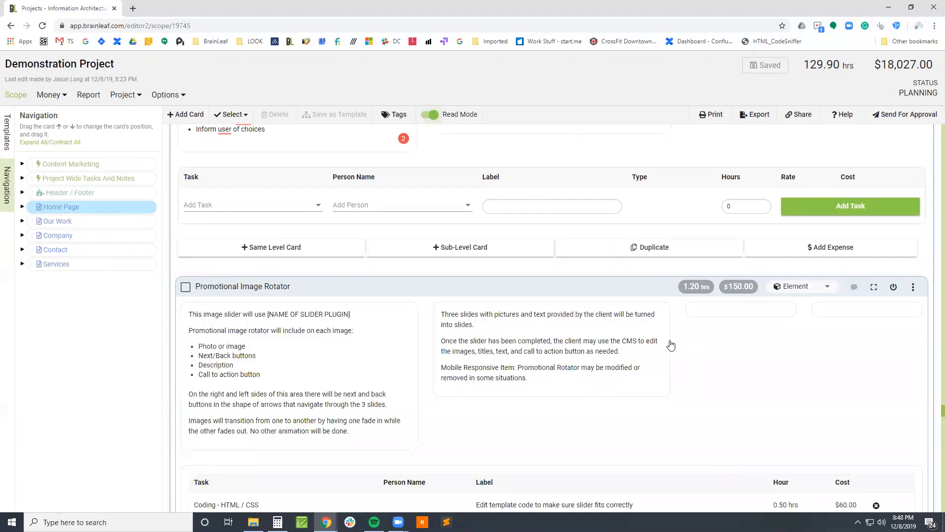
scroll(618, 342, "down", 4)
scroll(517, 340, "up", 1)
scroll(517, 340, "down", 2)
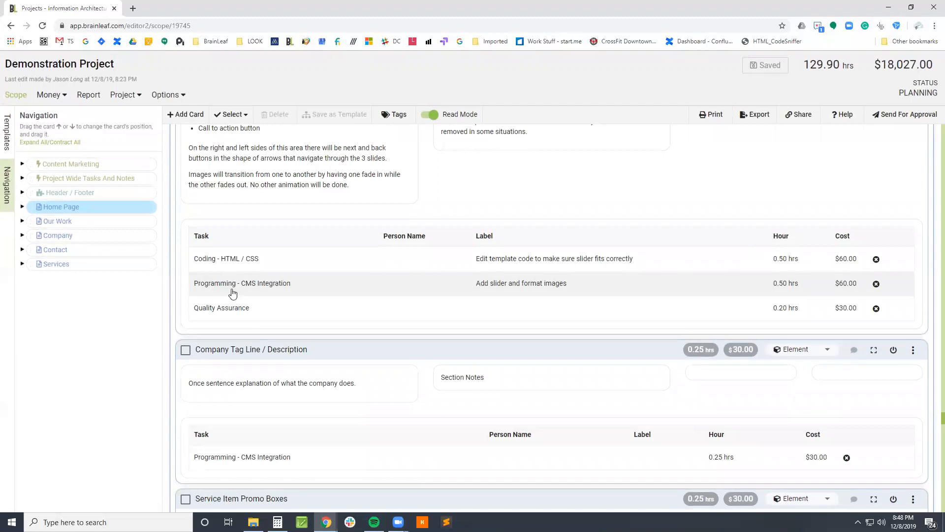
left_click(423, 294)
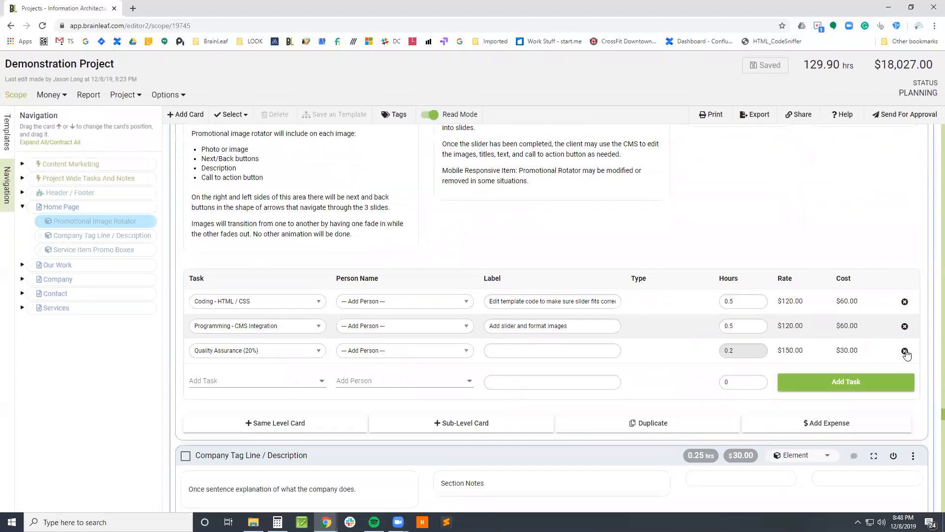
left_click(905, 351)
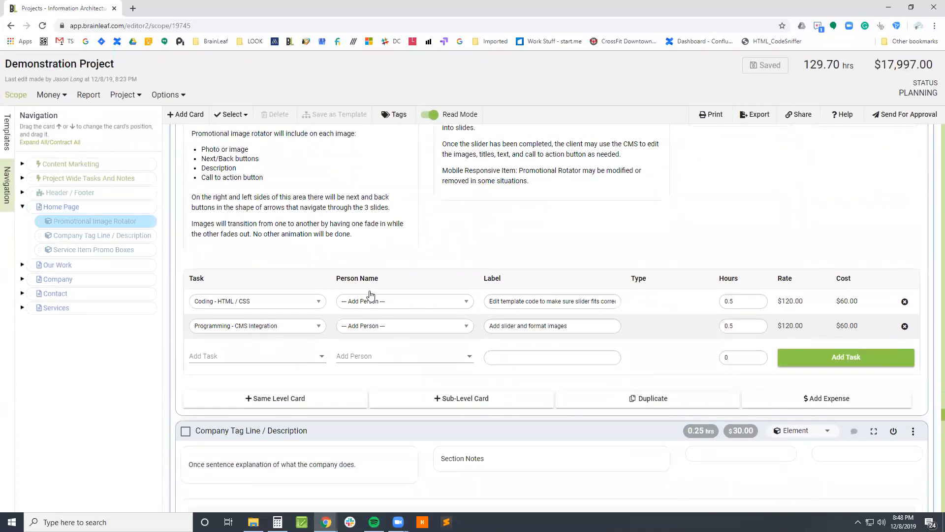
- Set the Promotional Image Rotator's Coding - HTML / CSS hours to 1 and its Programming - CMS Integration hours to 0.25
left_click(730, 302)
left_click_drag(739, 301, 705, 305)
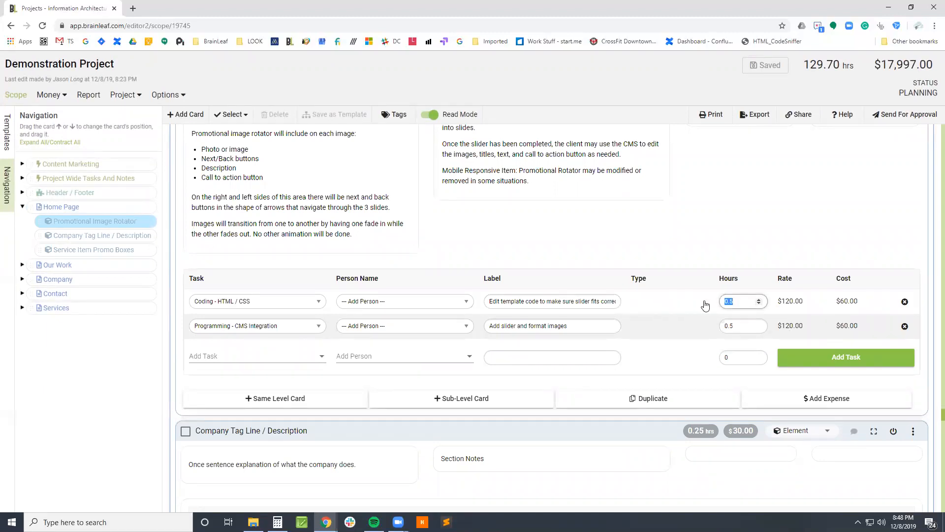
type("1")
double_click(738, 325)
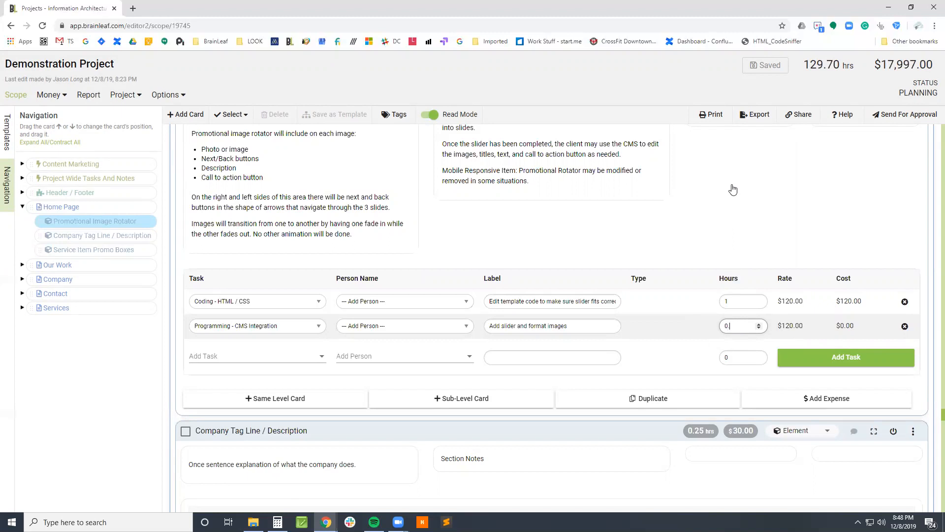
left_click(656, 347)
- Assign the programmer to the Programming - CMS Integration task and the junior-level developer to the Coding - HTML / CSS task
left_click(382, 324)
left_click(383, 326)
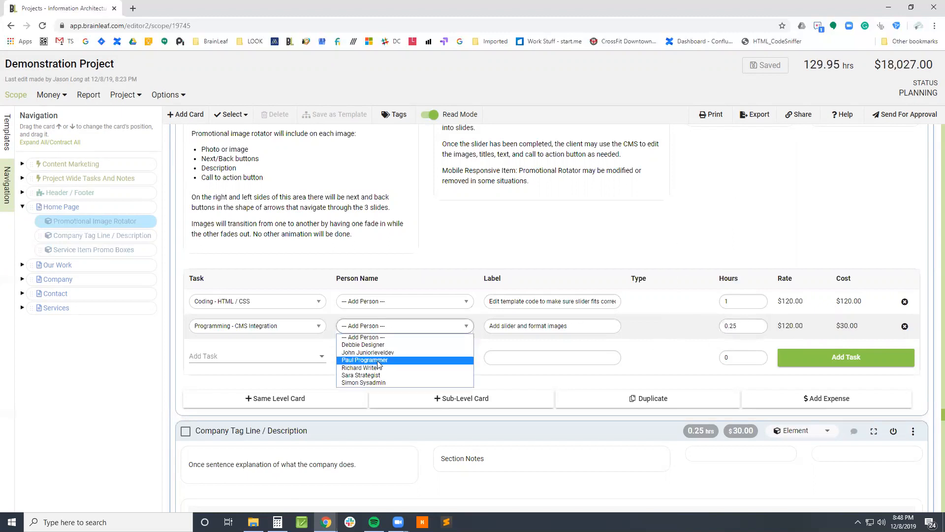
left_click(379, 361)
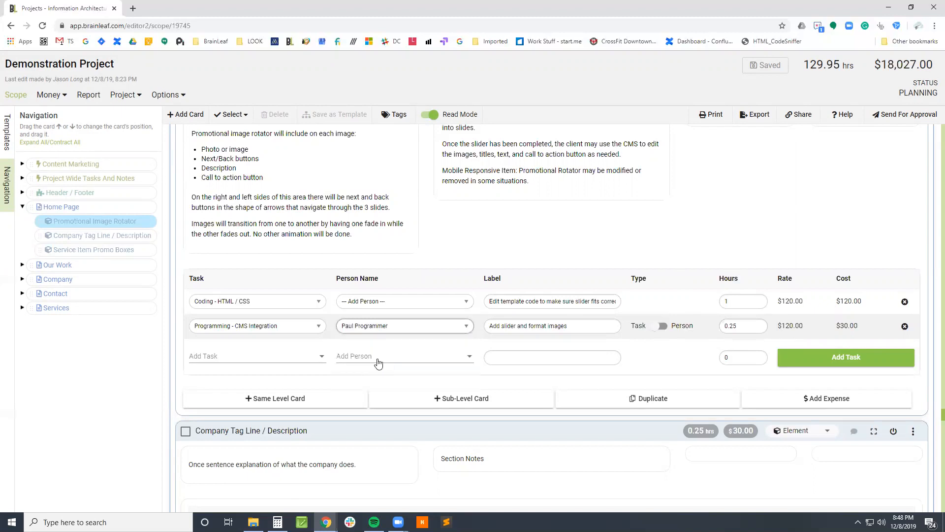
left_click(390, 302)
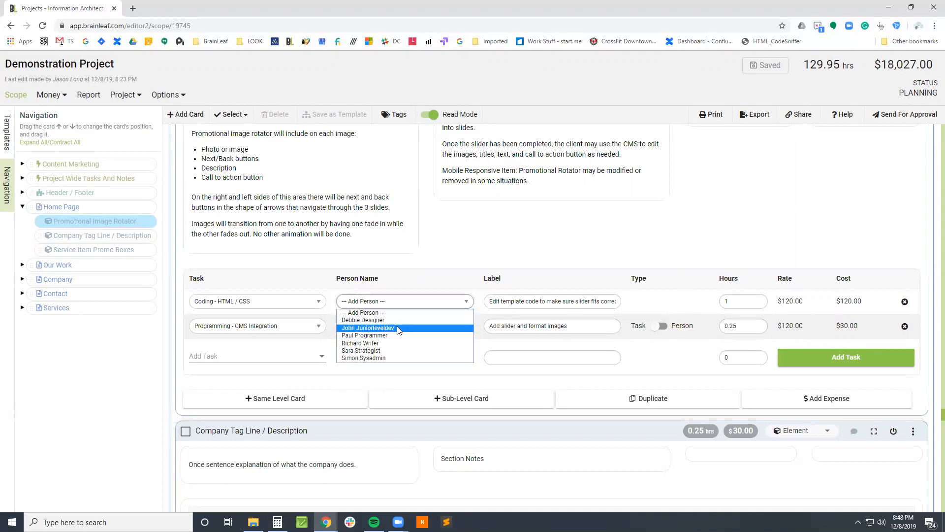
left_click(397, 327)
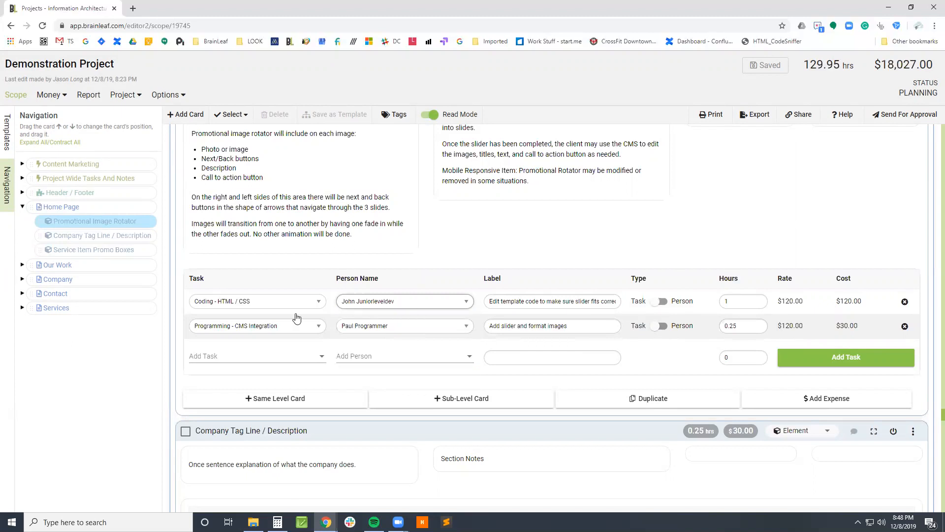
- Go to the Project Management card under Project Wide Tasks And Notes and assign the strategist to its task
scroll(433, 446, "down", 4)
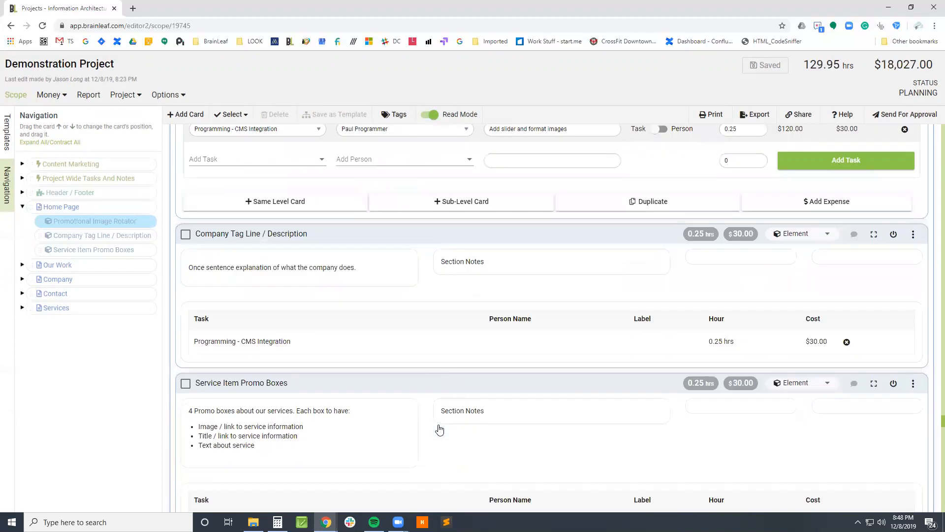
scroll(374, 367, "down", 5)
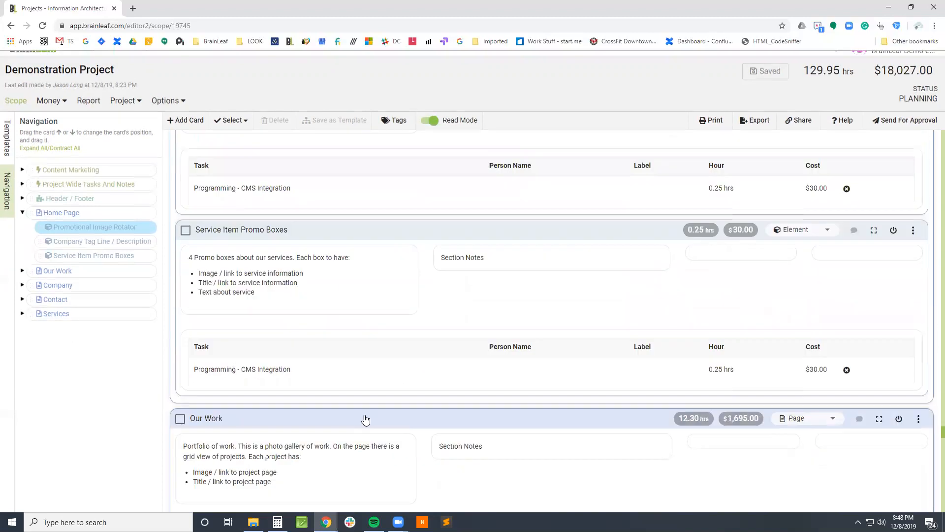
left_click(22, 192)
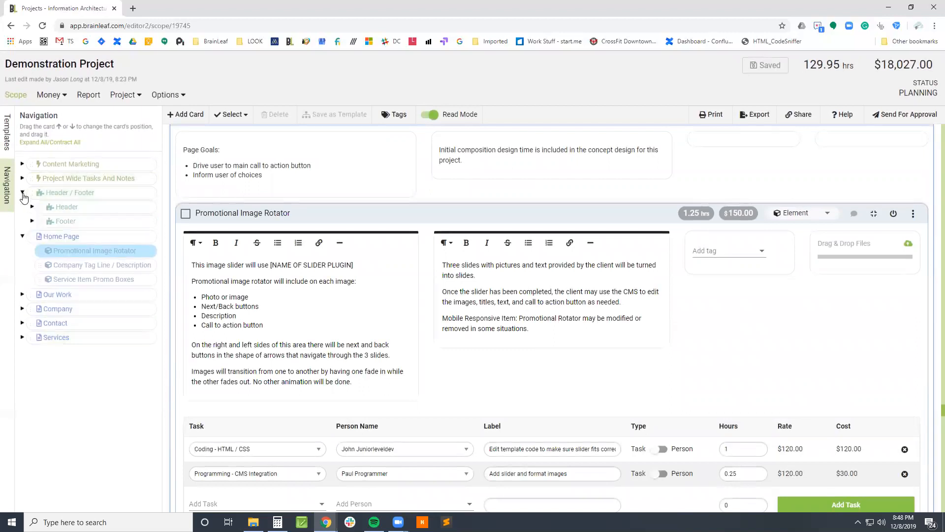
left_click(22, 178)
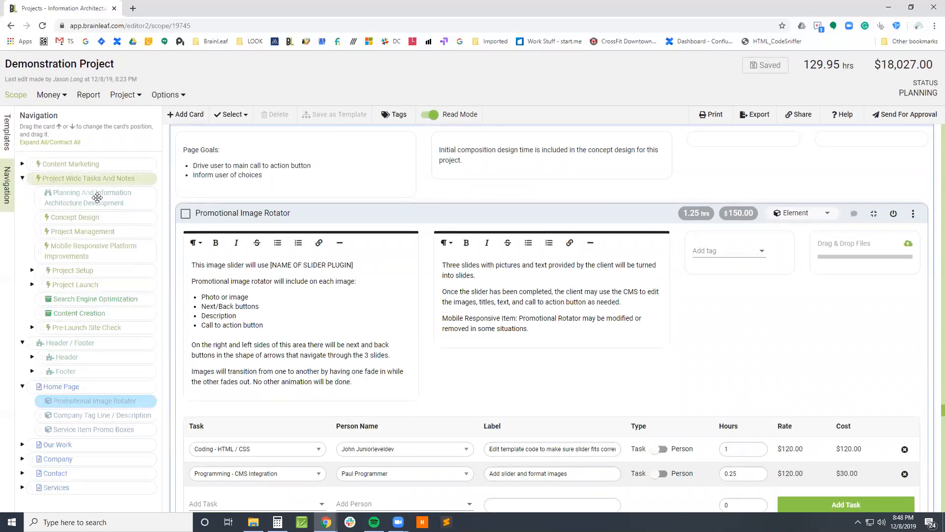
left_click(83, 231)
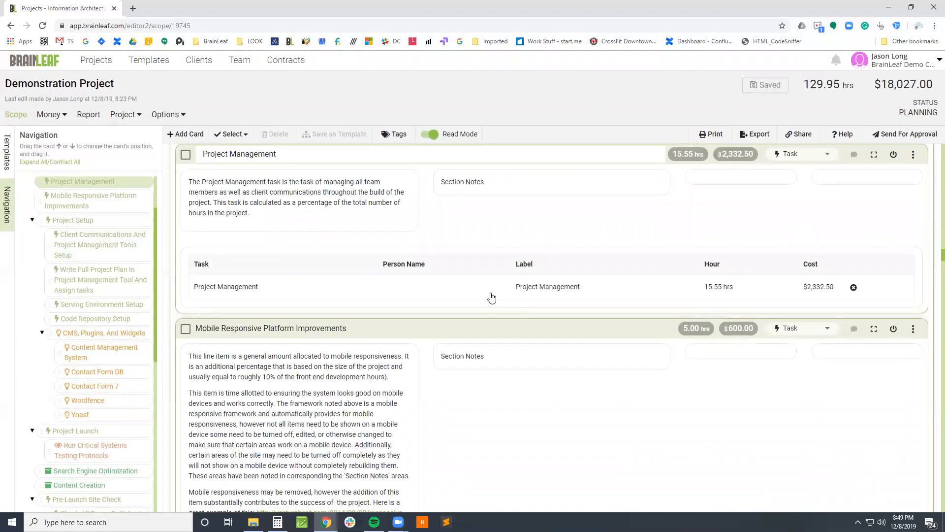
left_click(404, 292)
left_click(395, 286)
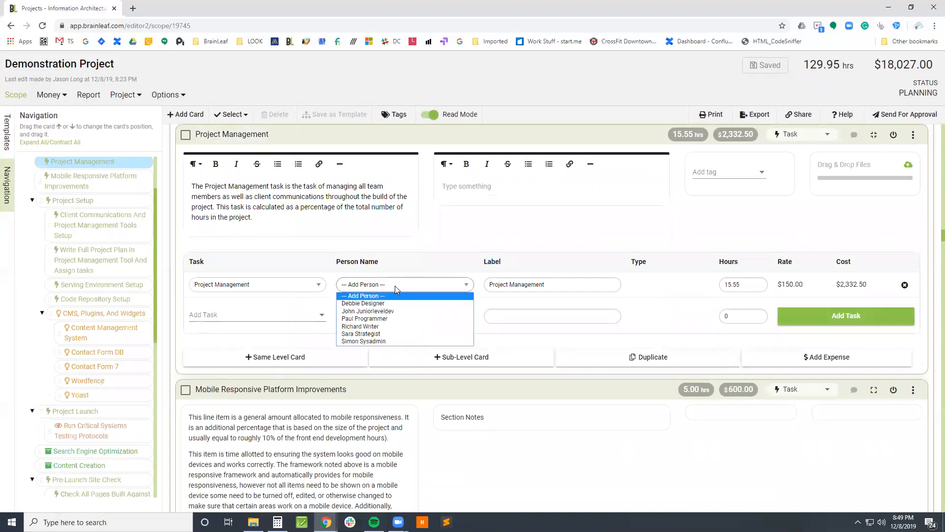
left_click(365, 337)
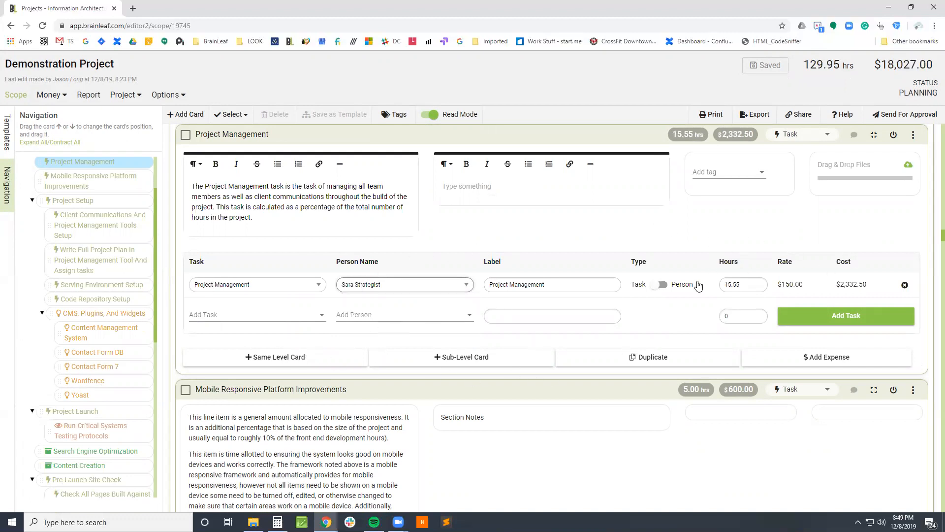
- Return to the Content Marketing card at the start of the scope and collapse Project Wide Tasks And Notes in the navigation
scroll(699, 295, "up", 5)
scroll(627, 316, "up", 15)
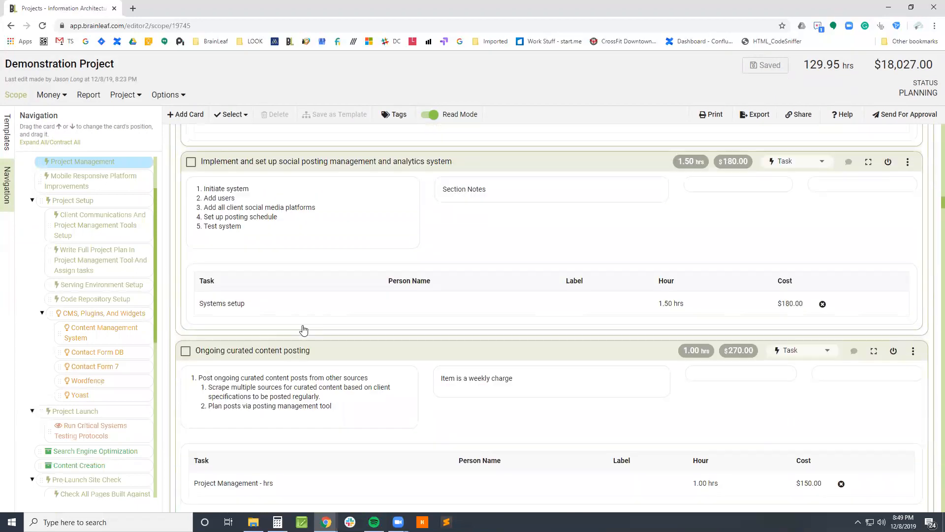
scroll(415, 323, "up", 15)
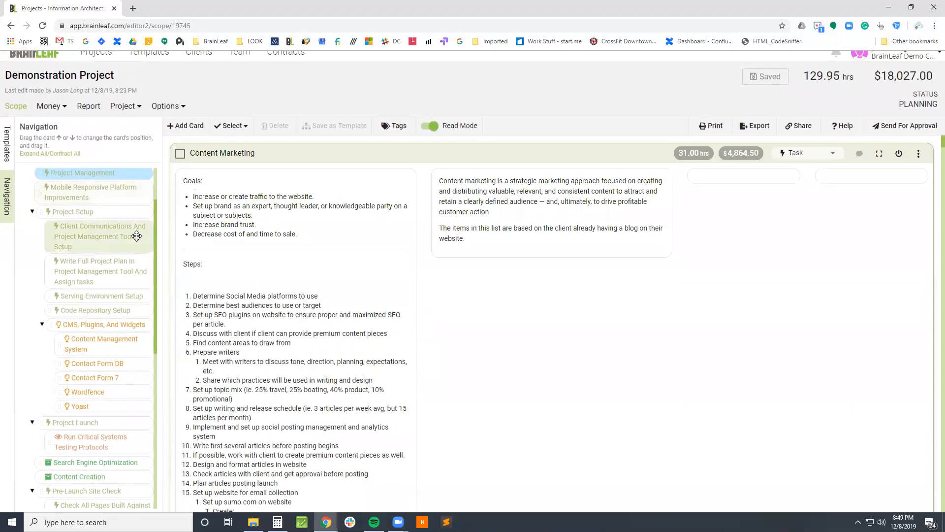
scroll(82, 232, "up", 2)
left_click(23, 189)
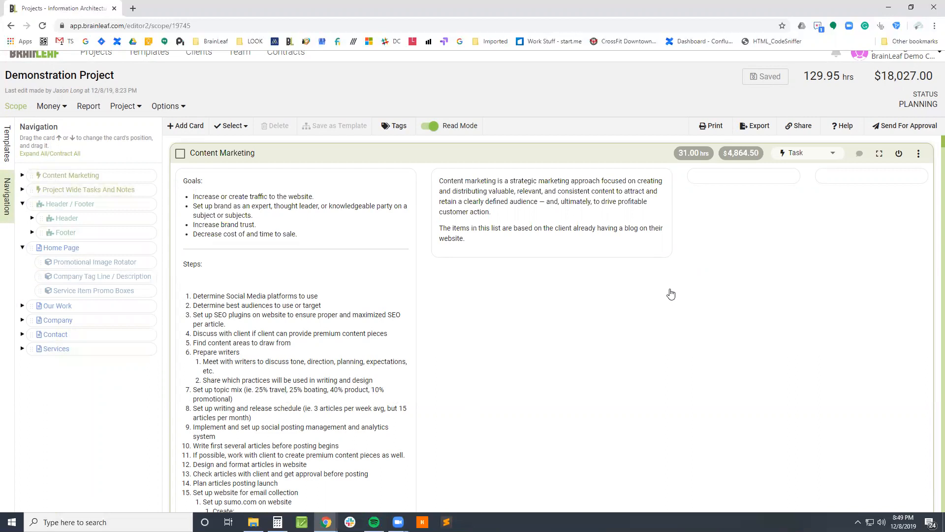
- Open the project report and examine its revenue, costs, profit and the Costs and Rates table
left_click(84, 111)
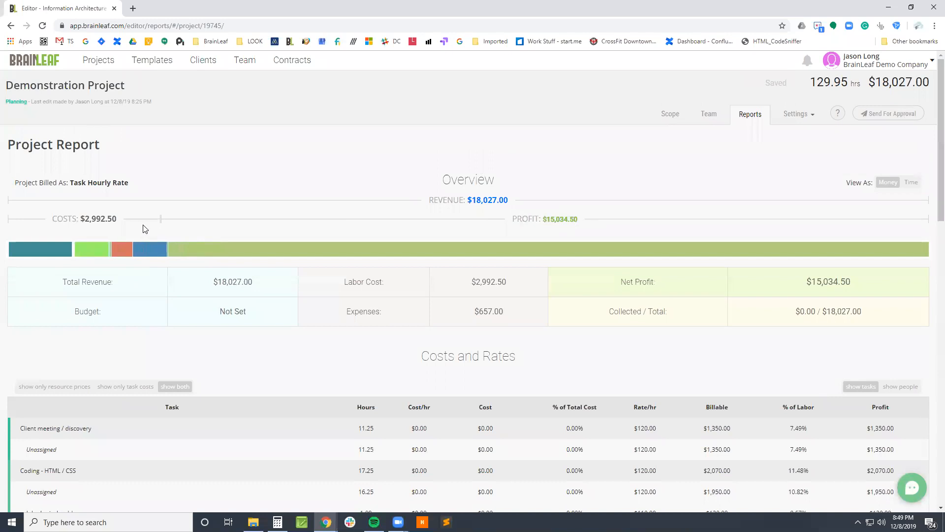
left_click_drag(545, 219, 584, 220)
left_click(592, 229)
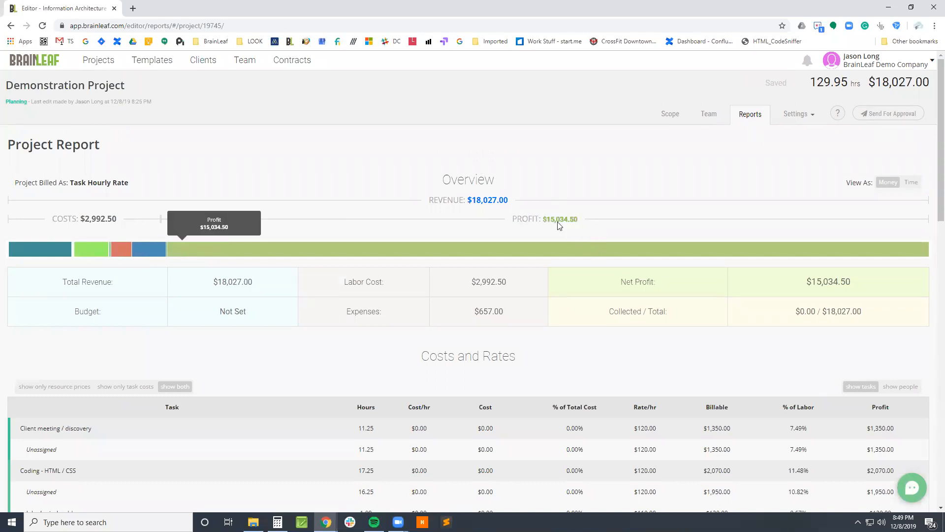
left_click_drag(542, 218, 586, 221)
triple_click(103, 218)
left_click(248, 198)
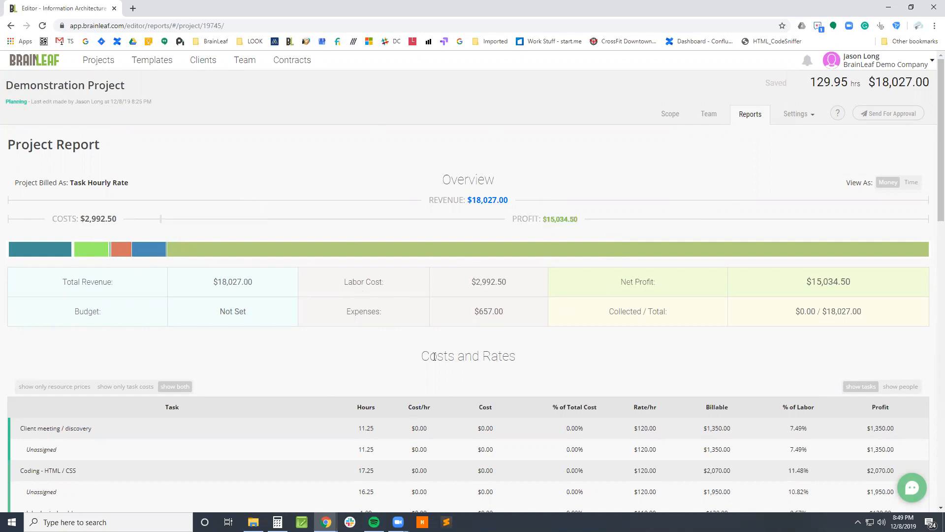
scroll(434, 357, "down", 4)
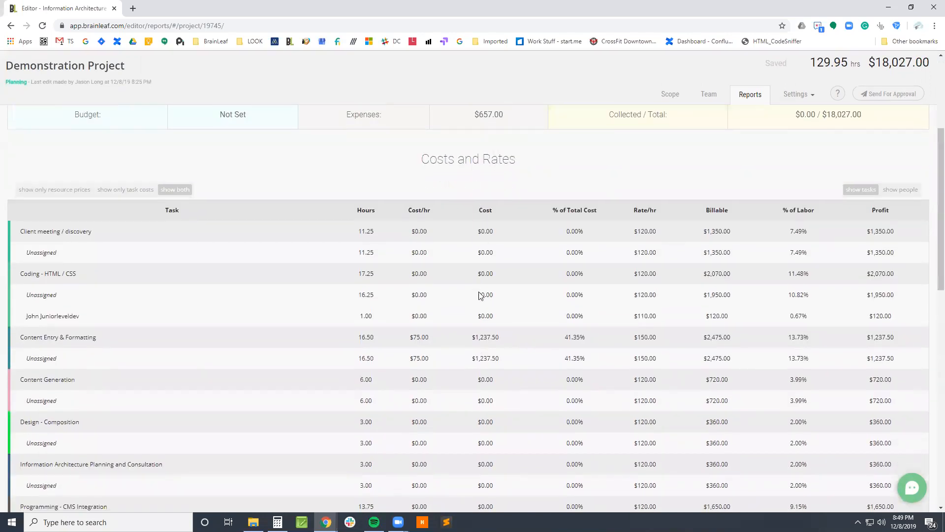
scroll(497, 451, "down", 3)
scroll(512, 436, "up", 6)
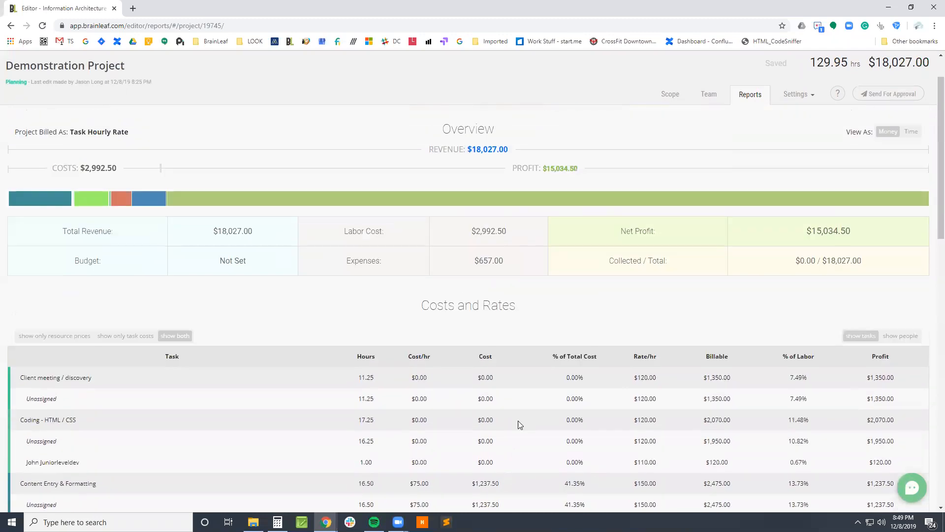
scroll(493, 207, "up", 1)
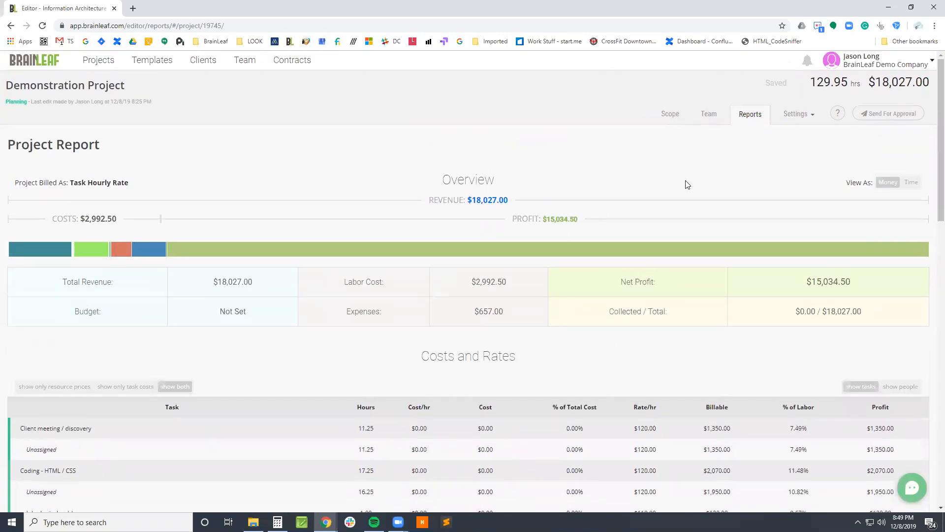
- Leave the report, open the project's Billing Setup and review the task rates and costs
left_click(11, 26)
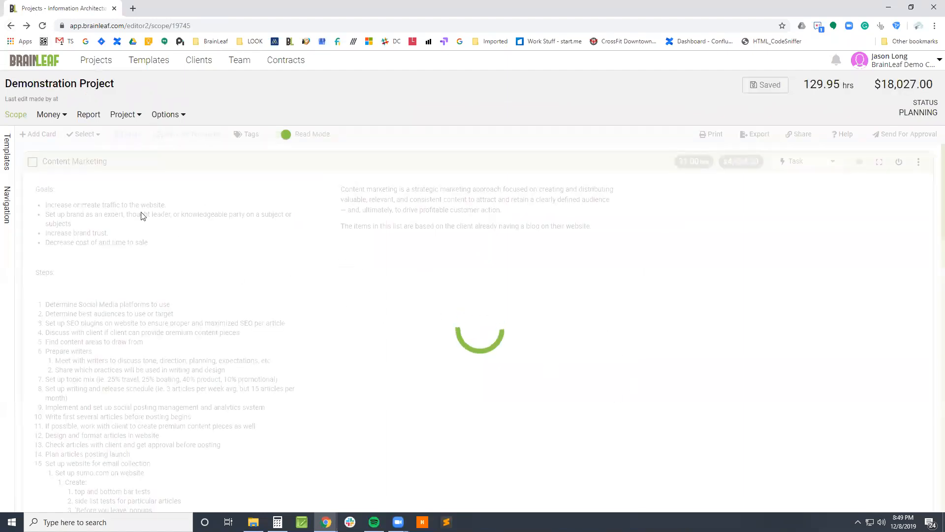
left_click(51, 116)
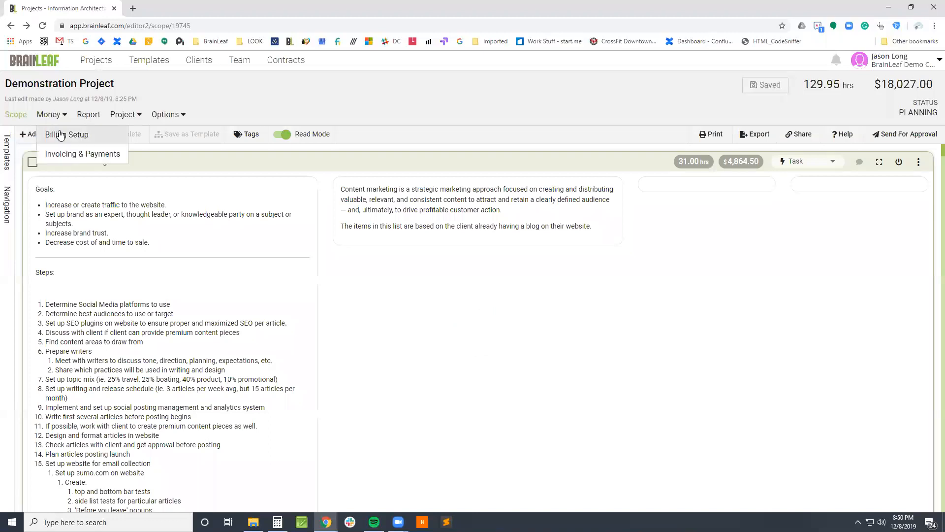
left_click(62, 136)
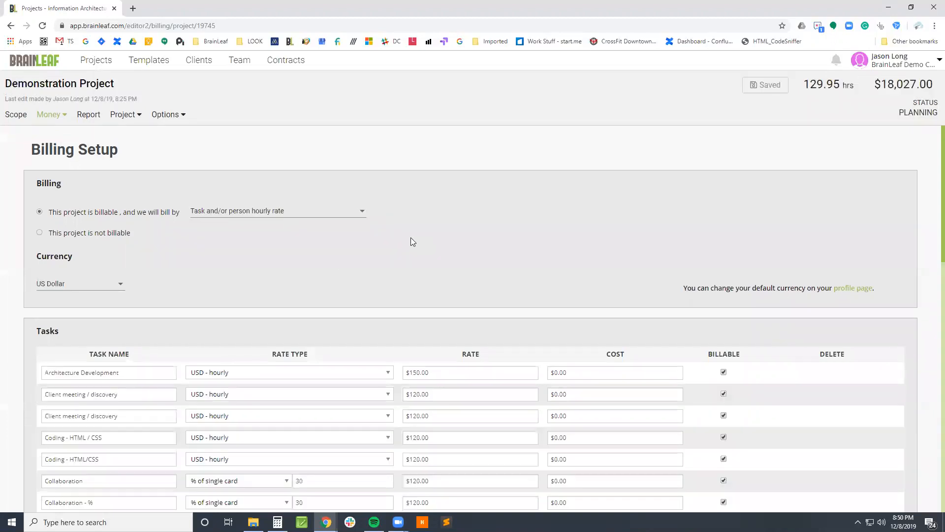
scroll(485, 272, "down", 3)
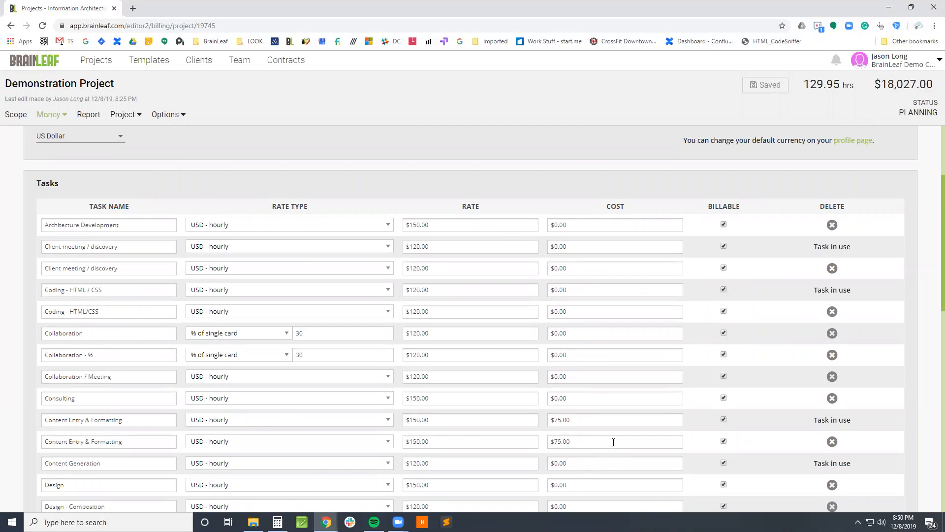
scroll(613, 442, "down", 4)
scroll(616, 443, "up", 7)
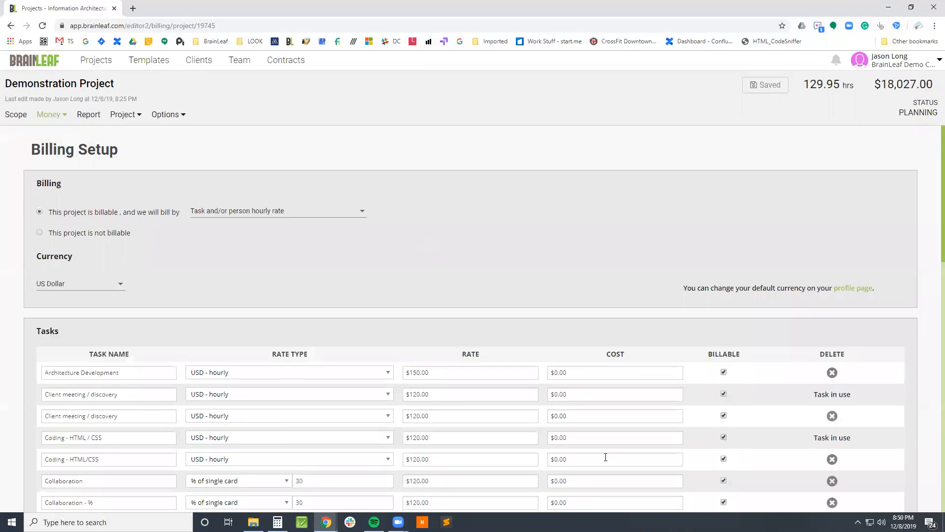
- Open the Architecture Development task's cost for editing and look over the costs in the Tasks table
left_click(609, 375)
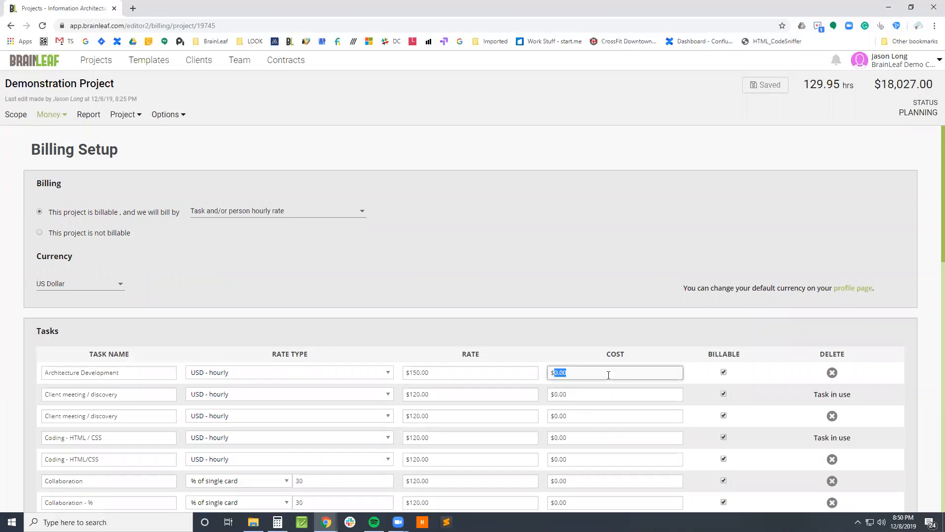
left_click(647, 369)
double_click(637, 371)
left_click(637, 371)
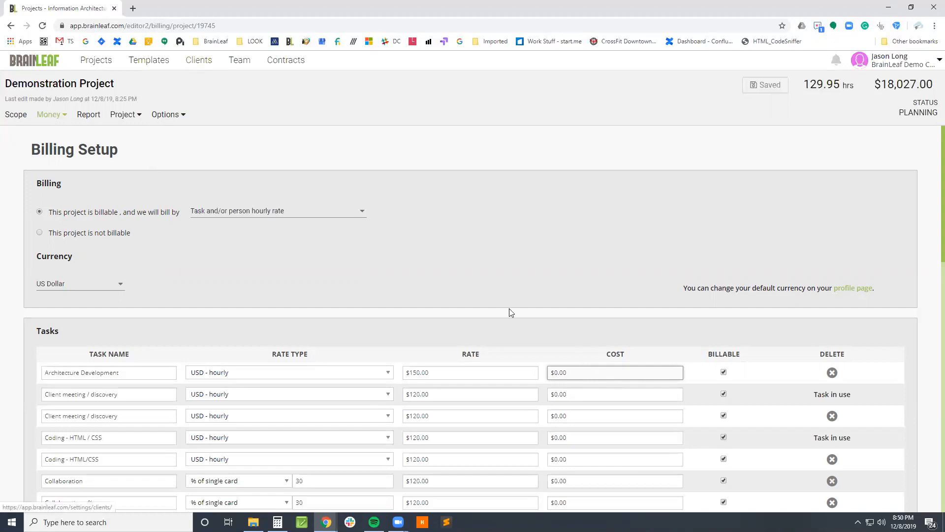
scroll(591, 212, "down", 3)
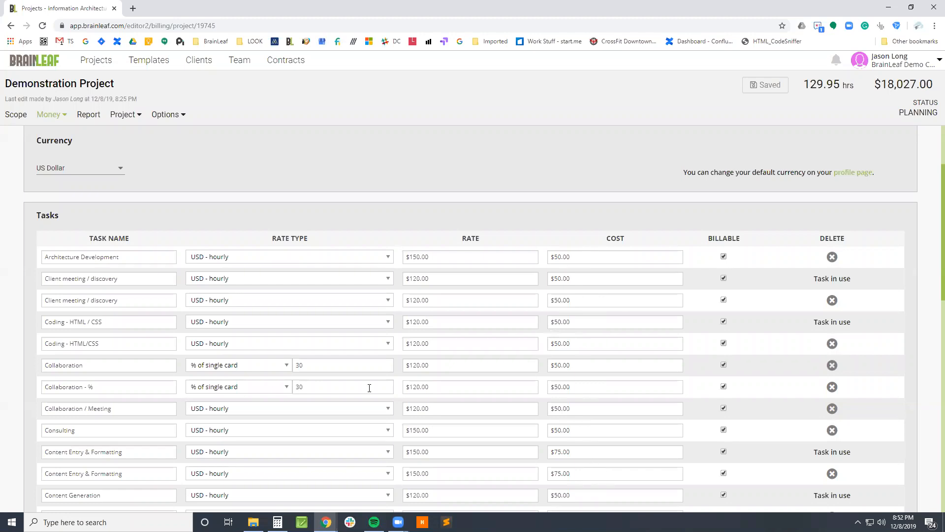
- Compare the task costs in the Tasks table with the person costs in the People table of the Billing Setup
scroll(534, 345, "down", 12)
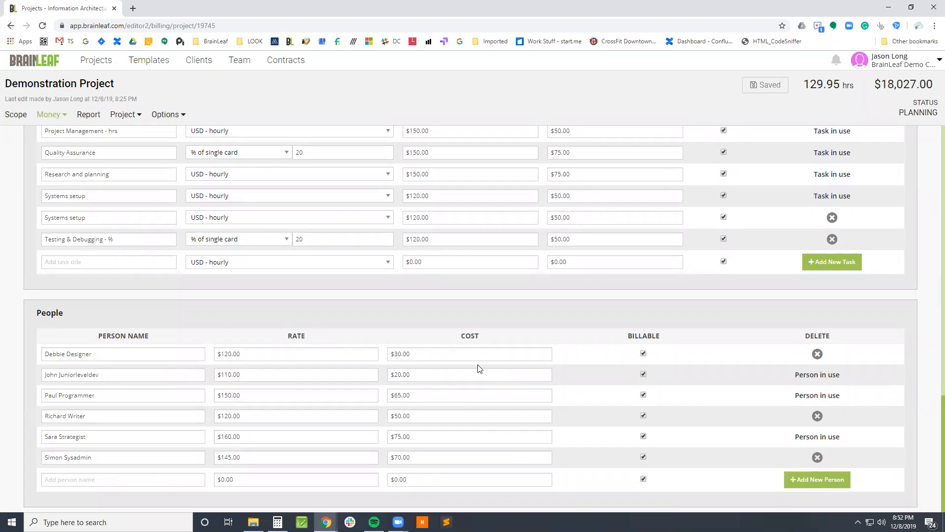
scroll(618, 344, "up", 9)
scroll(615, 362, "up", 1)
scroll(618, 256, "up", 2)
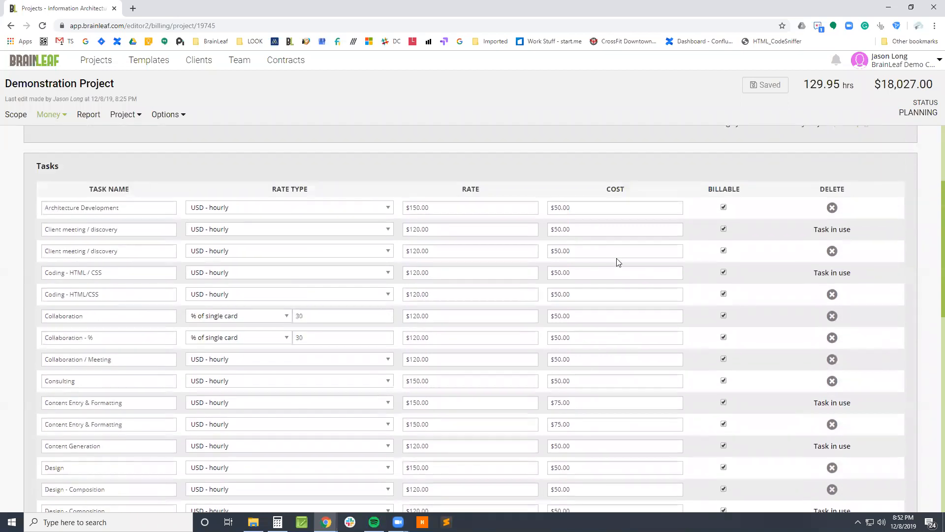
scroll(610, 345, "down", 12)
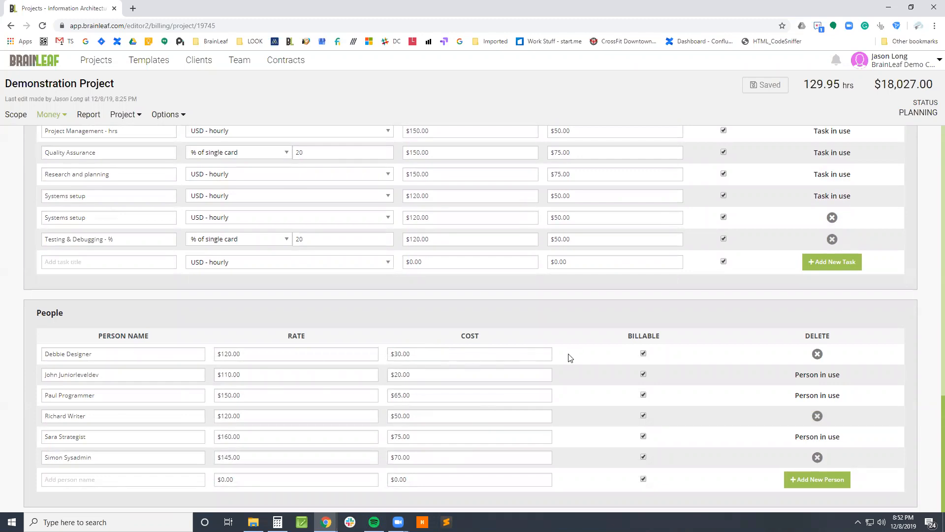
scroll(121, 300, "up", 3)
scroll(97, 232, "up", 1)
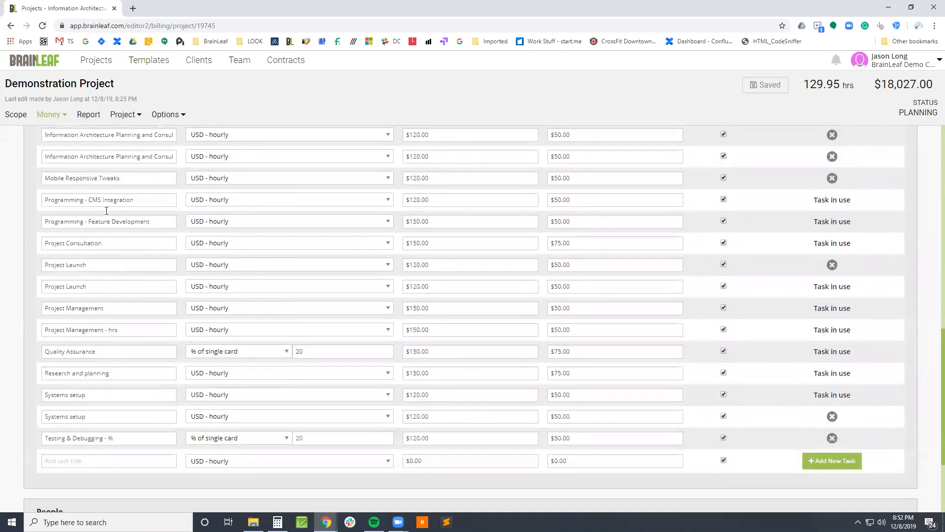
scroll(107, 211, "up", 9)
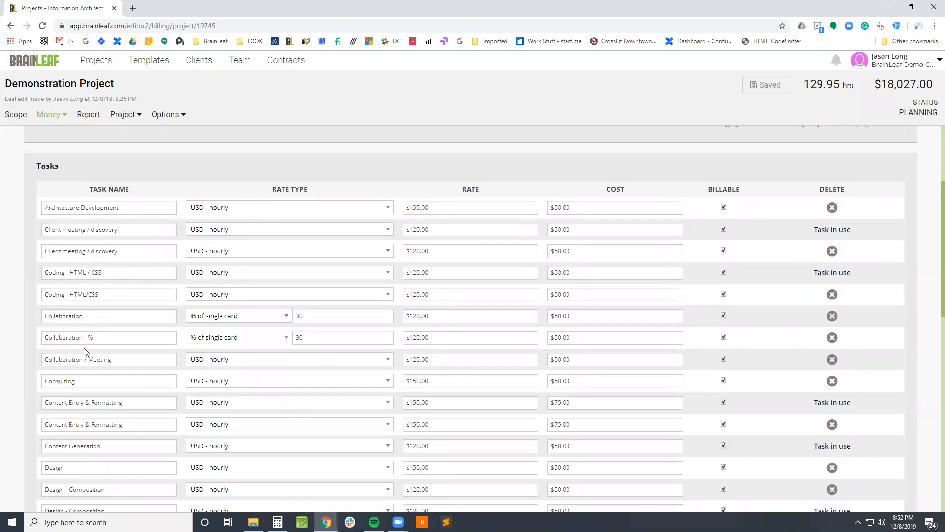
- Examine the Content Entry & Formatting, Content Generation and Design - Composition task rows, including the Design - Composition cost, and the People table
left_click(106, 403)
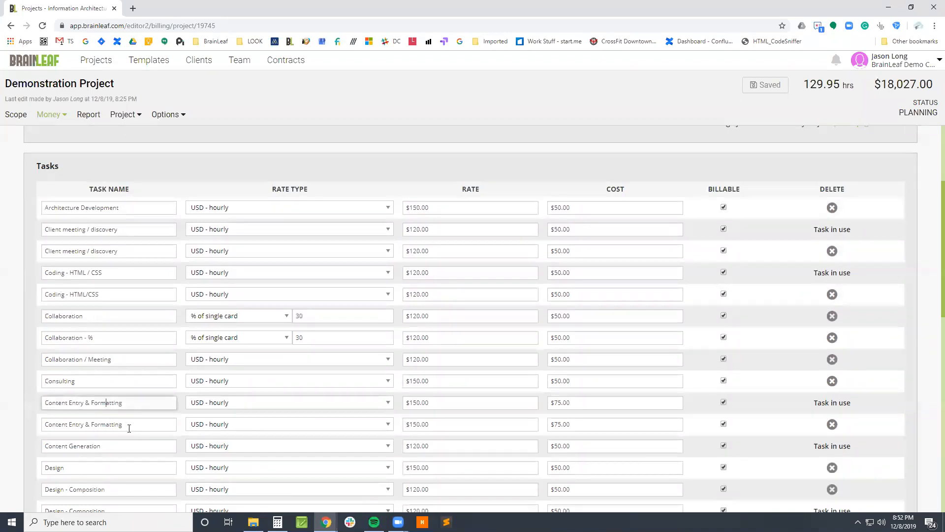
scroll(101, 394, "down", 2)
left_click(90, 347)
triple_click(94, 391)
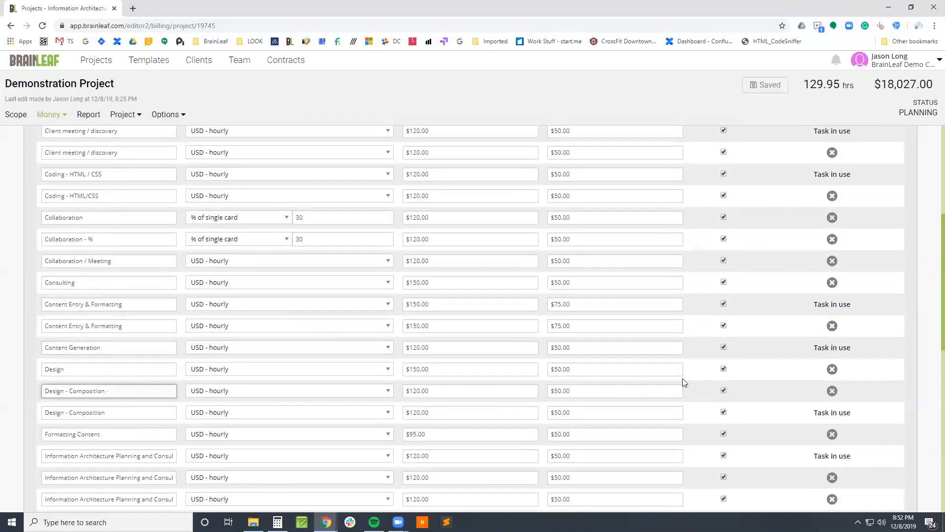
double_click(592, 390)
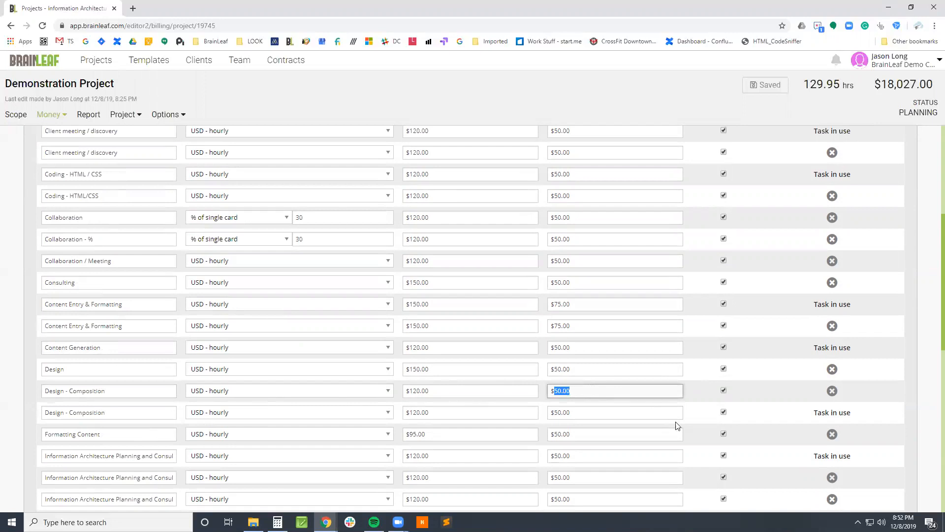
scroll(678, 434, "down", 8)
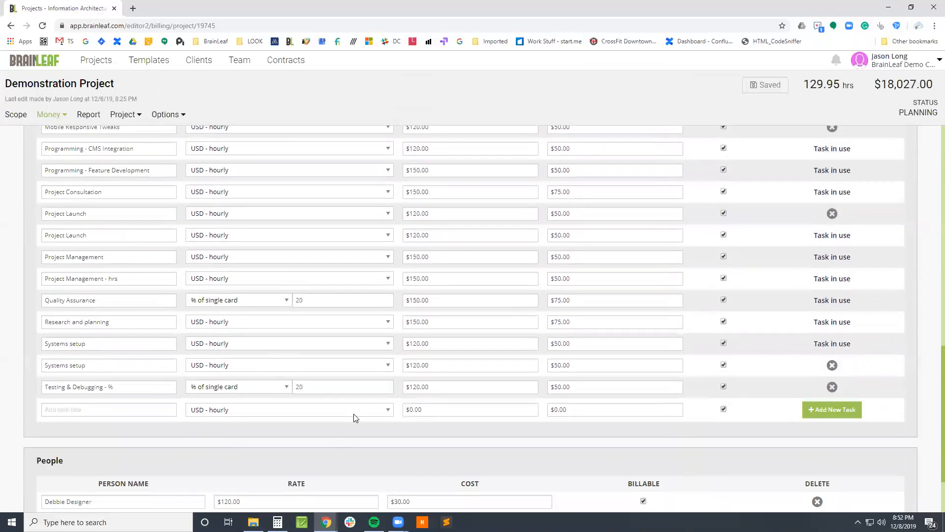
scroll(355, 417, "down", 3)
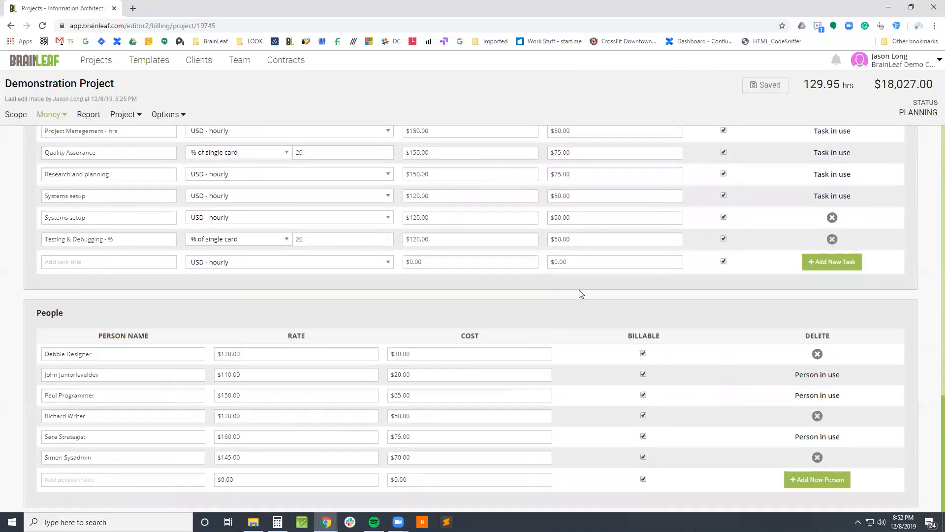
scroll(581, 294, "up", 20)
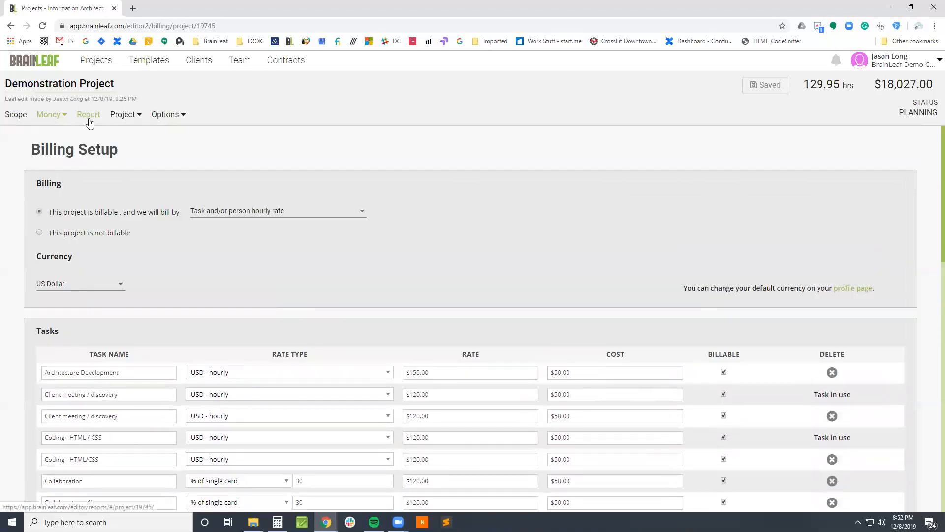
- Open the project report and examine the profit and costs figures in the Overview
left_click(90, 116)
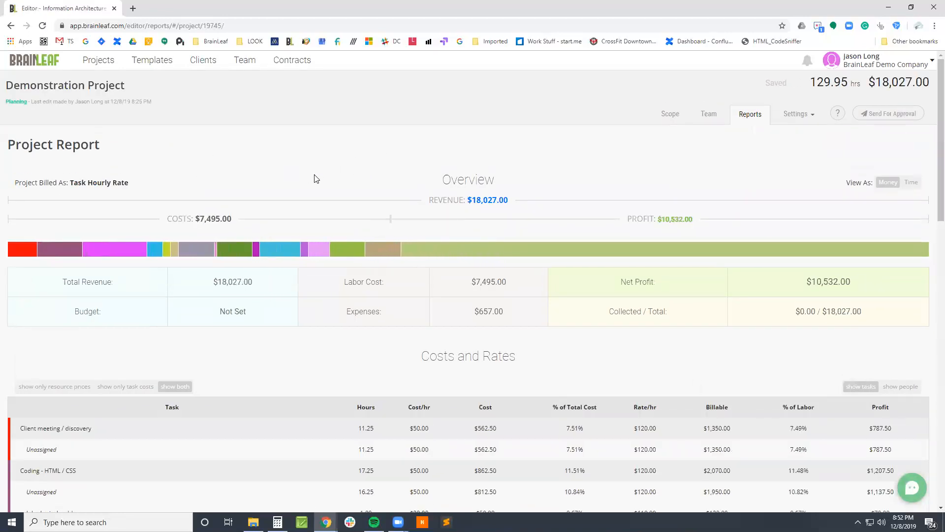
double_click(684, 221)
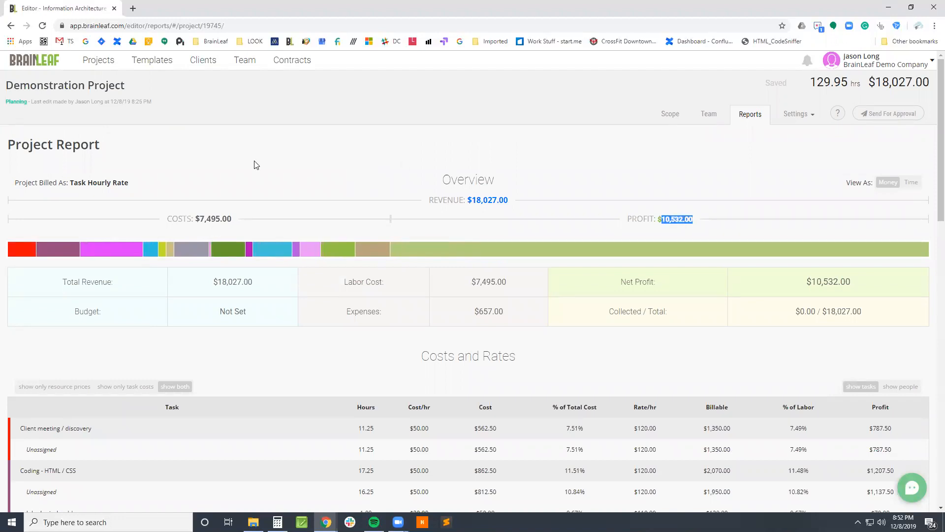
double_click(213, 220)
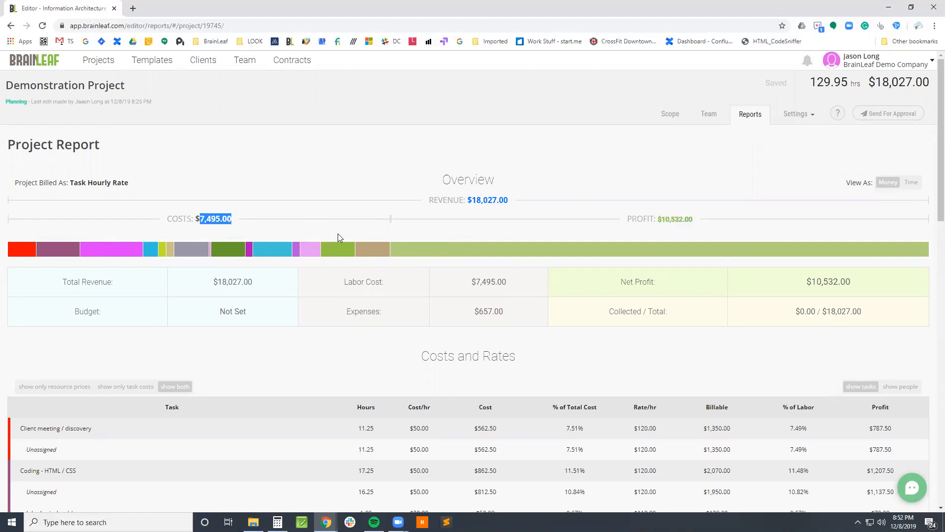
left_click(735, 184)
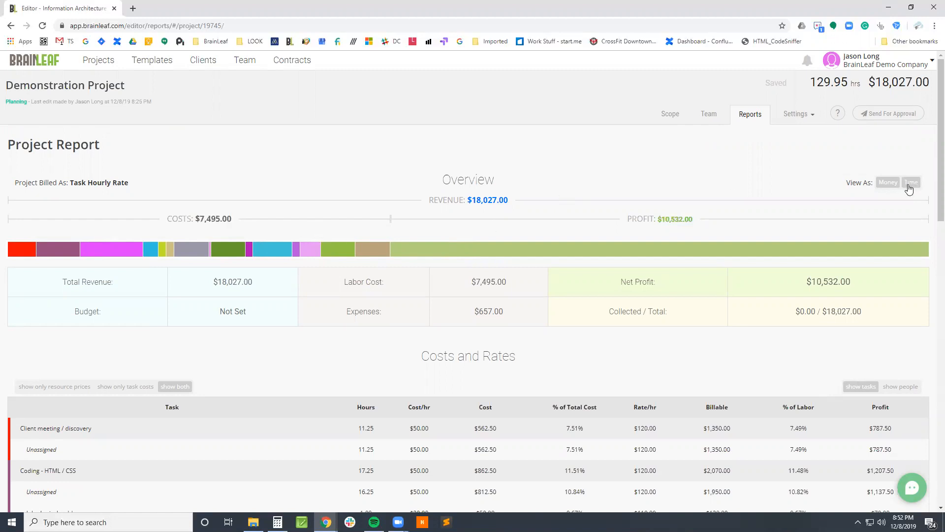
- View the report's overview bar as Time, inspect its task segments, and return it to the Money view
left_click(910, 184)
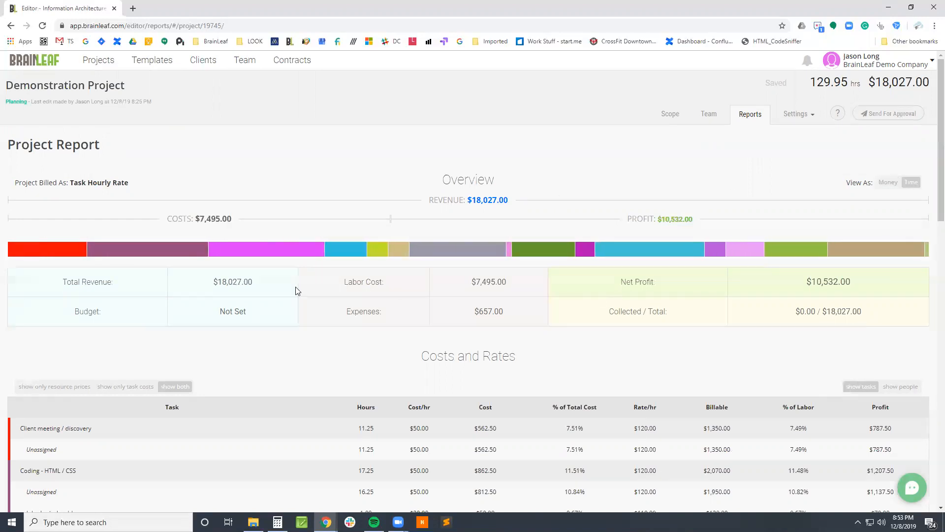
mouse_move(141, 248)
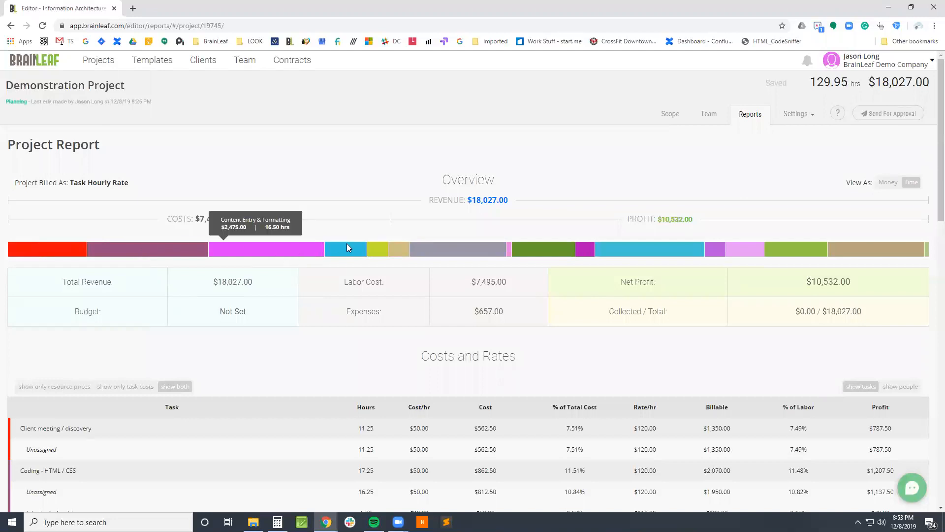
mouse_move(779, 248)
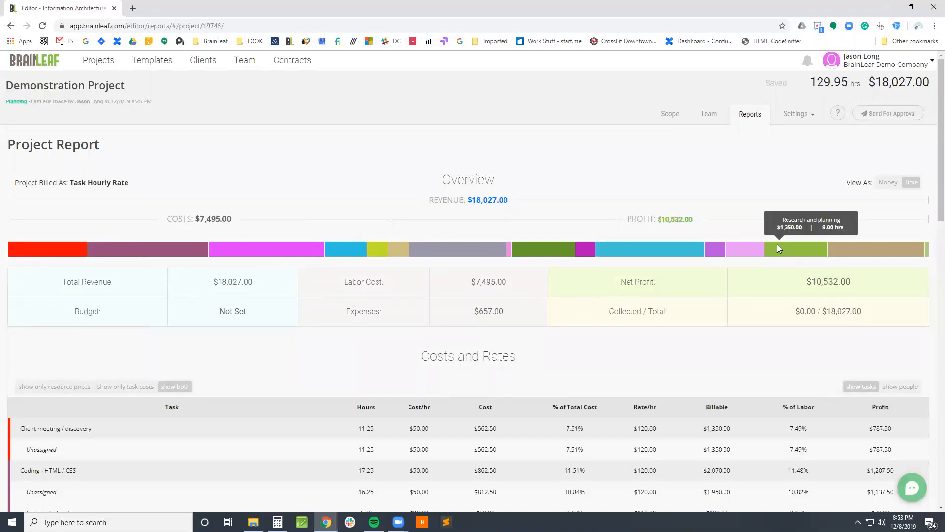
mouse_move(710, 256)
left_click(888, 183)
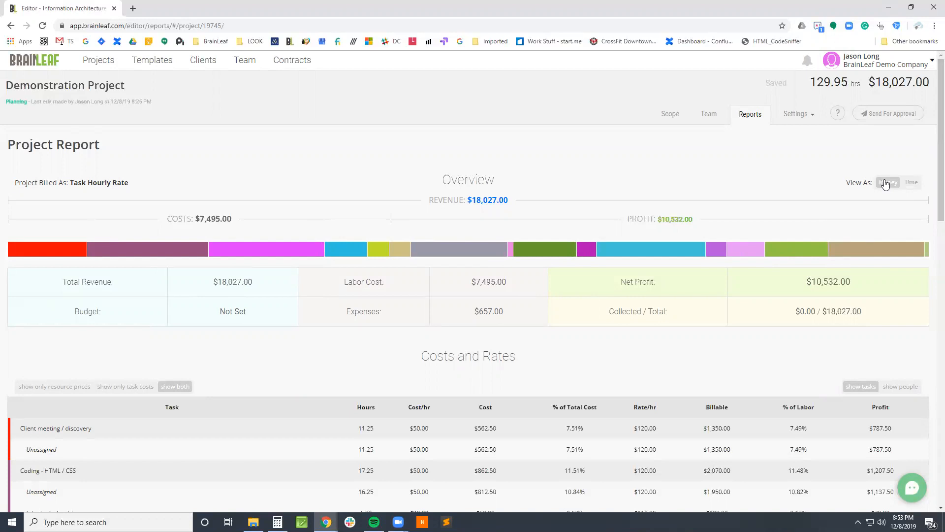
- Limit the Costs and Rates table to task costs only
scroll(215, 373, "down", 4)
scroll(215, 373, "down", 1)
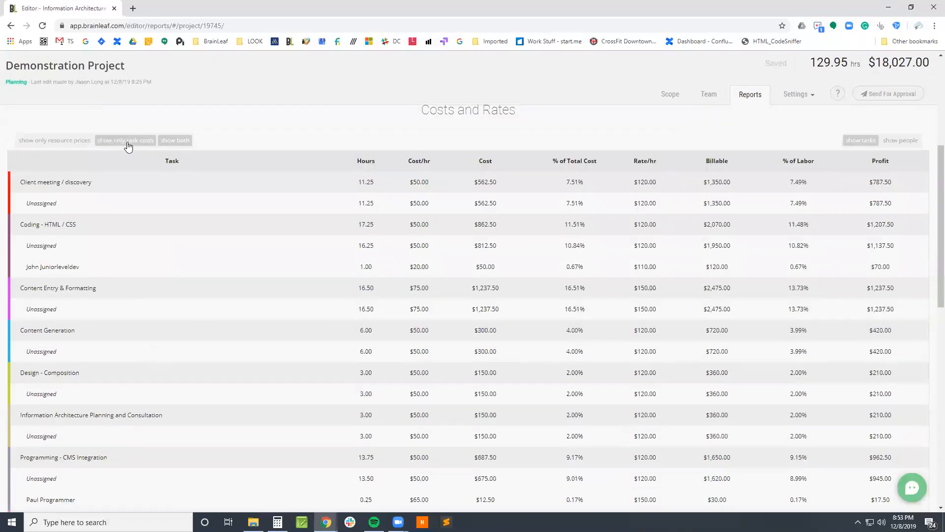
left_click(126, 143)
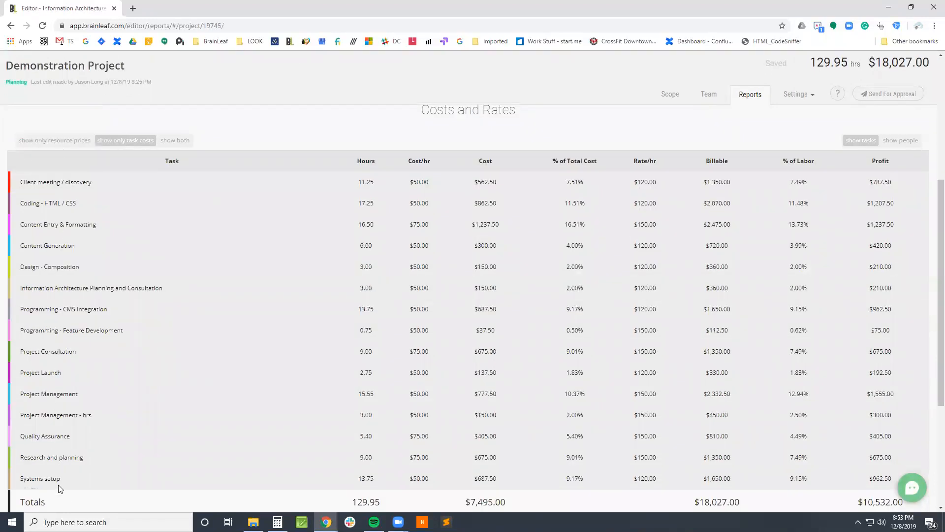
- Show only resource prices, inspect the Coding - HTML / CSS assignee rows, and return the table to showing both
left_click(81, 143)
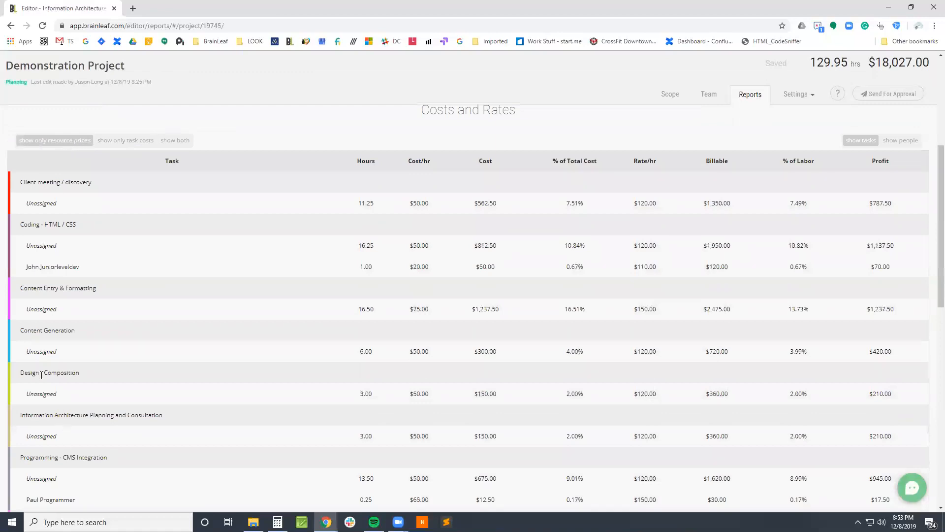
double_click(35, 261)
double_click(38, 245)
double_click(43, 246)
triple_click(46, 266)
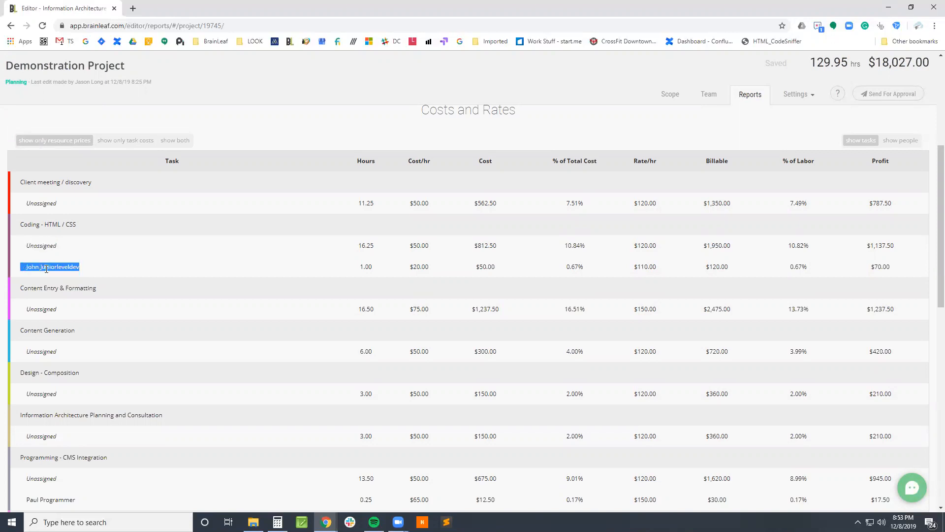
left_click(23, 266)
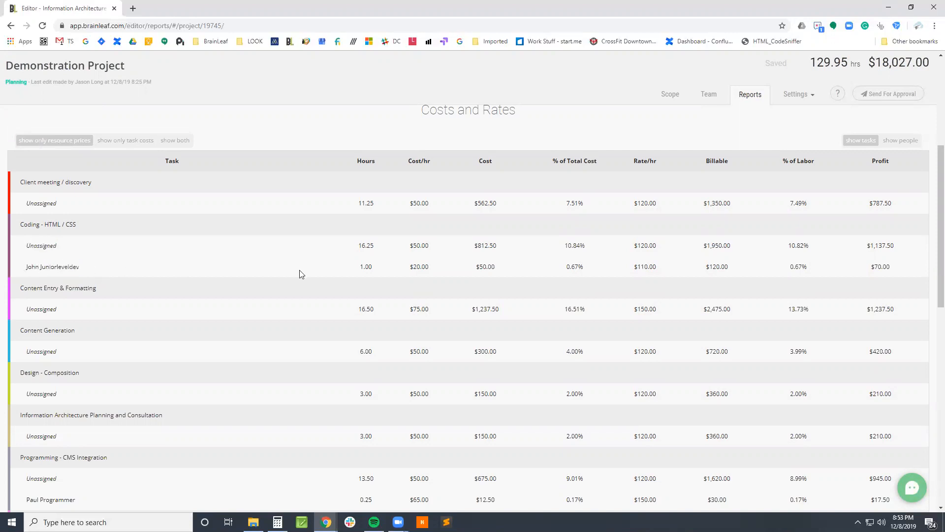
left_click(175, 140)
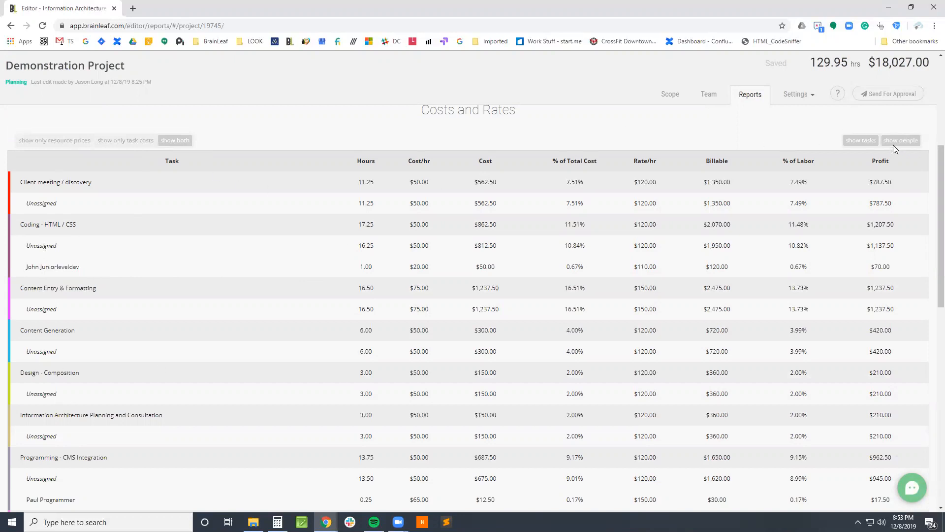
- Group the Costs and Rates table by people, switch it back to tasks, and look over the report
left_click(912, 142)
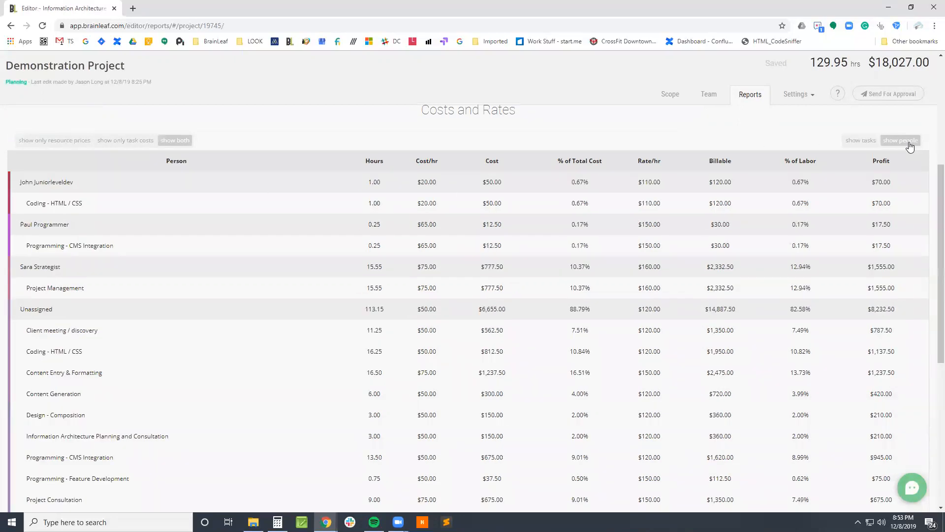
left_click(861, 142)
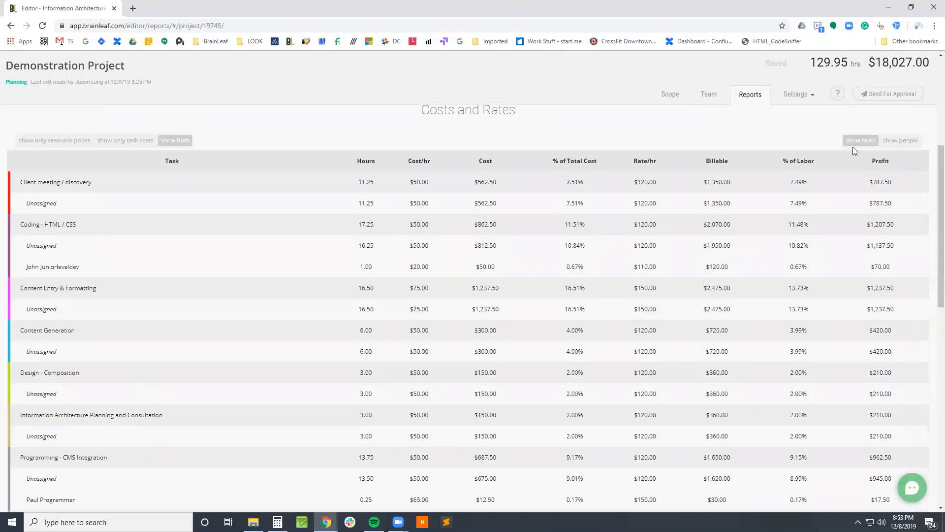
scroll(451, 372, "down", 9)
scroll(555, 420, "up", 14)
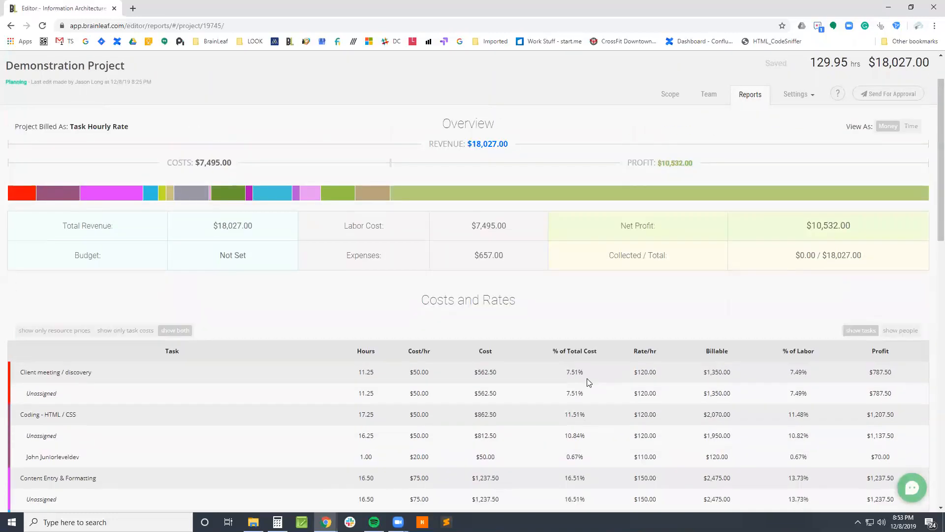
- Return to the project's scope, turn on sharing for the project and select its share link
left_click(670, 118)
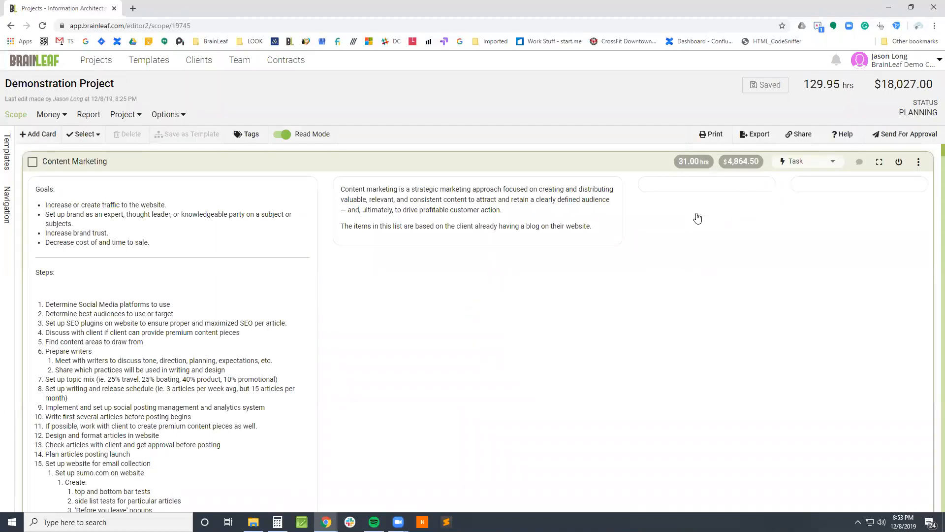
left_click(802, 137)
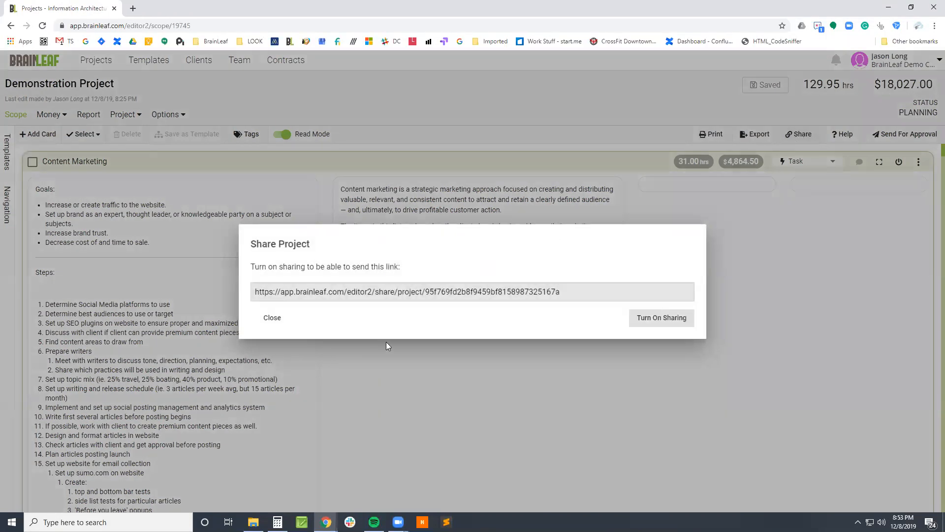
left_click(271, 318)
left_click(798, 134)
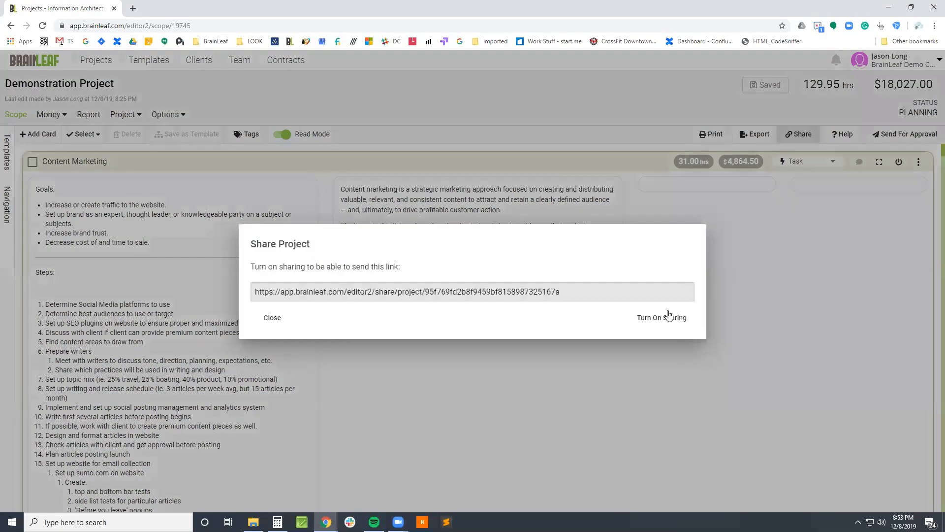
left_click(670, 317)
left_click(360, 291)
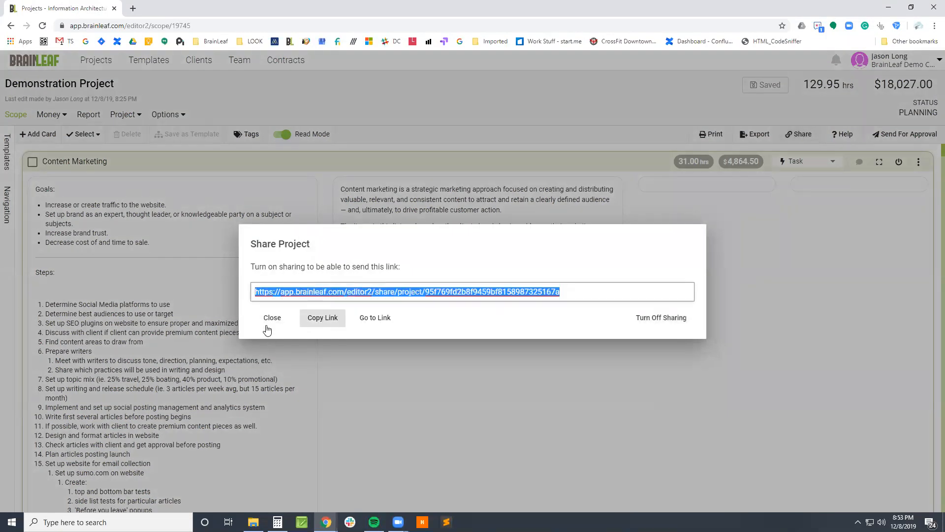
- Open the shared project link and review the client's view of the scope with Read Mode on and off, plus its navigation
left_click(375, 317)
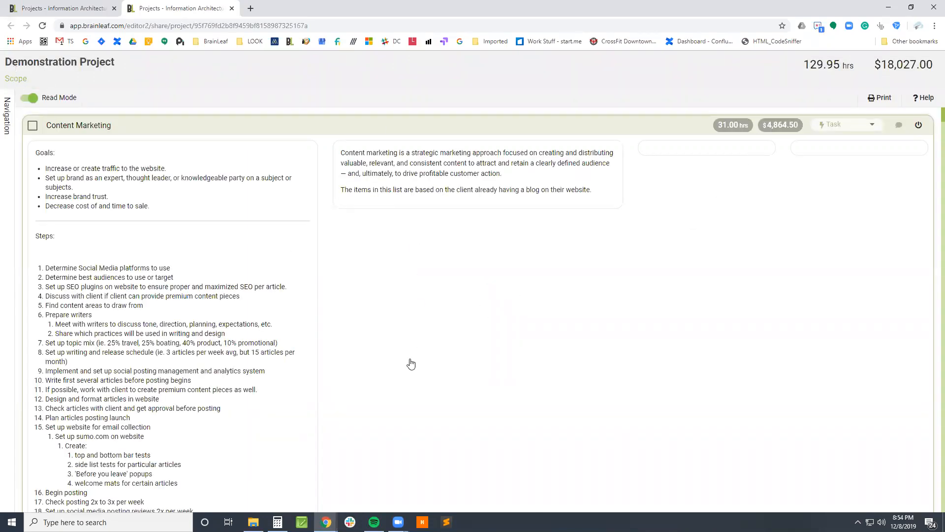
scroll(406, 374, "down", 15)
scroll(419, 382, "up", 15)
left_click(34, 98)
left_click(33, 98)
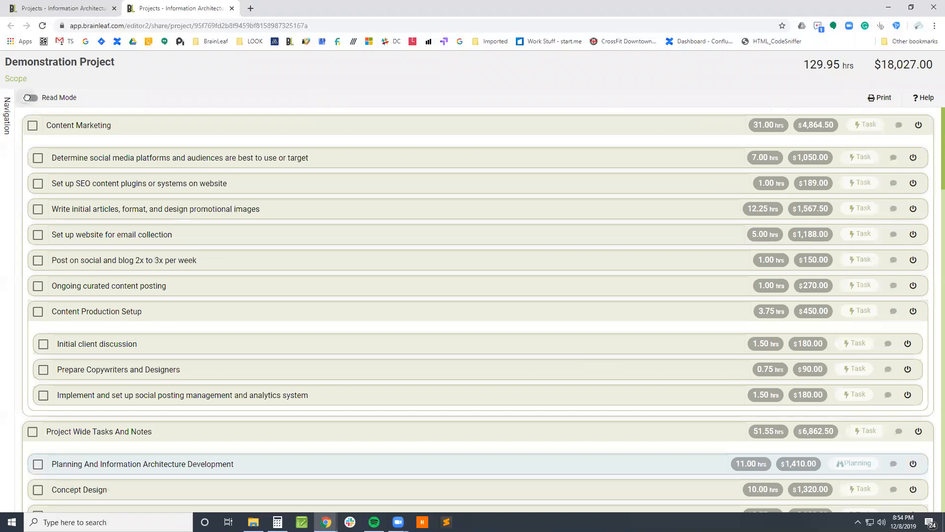
left_click(6, 116)
left_click(6, 116)
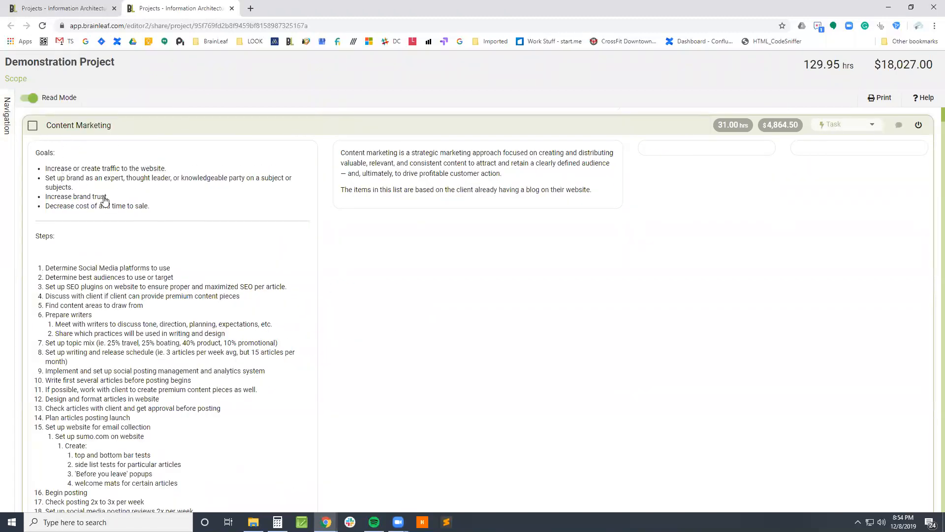
- Read through the Content Marketing cards in the shared project view, including their task and expense tables
scroll(281, 387, "down", 15)
scroll(476, 345, "up", 15)
scroll(530, 352, "down", 1)
scroll(531, 351, "down", 3)
scroll(580, 377, "up", 4)
scroll(578, 412, "down", 15)
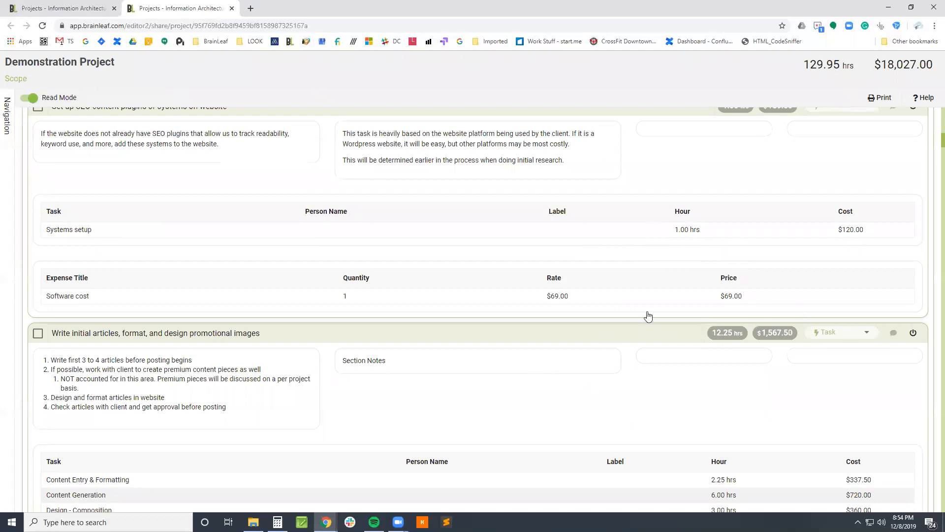
scroll(684, 418, "down", 2)
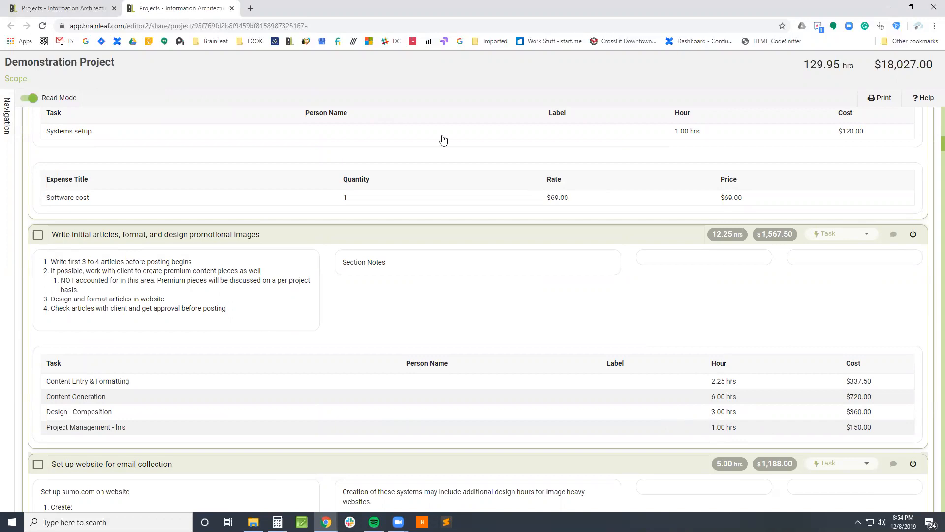
- Close the shared client view and the Share Project dialog, returning to the beginning of the editable project scope
left_click(231, 8)
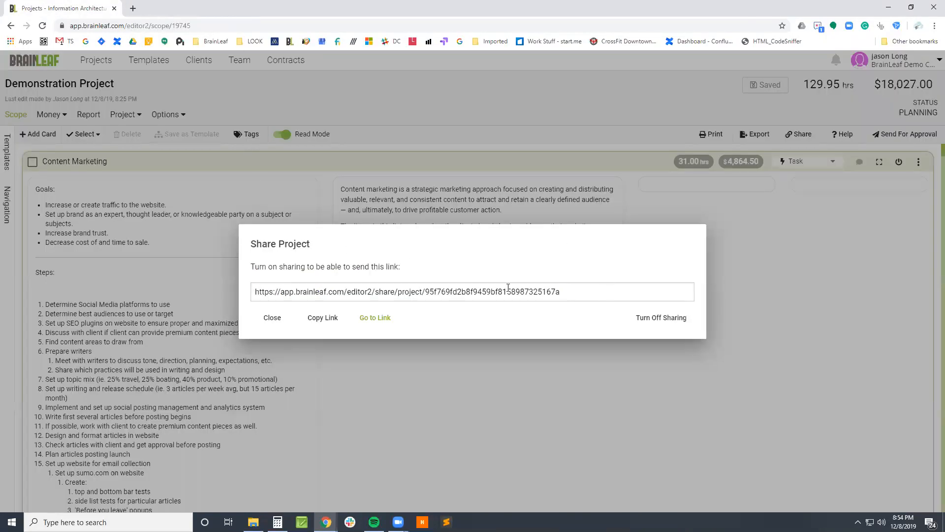
left_click(272, 317)
scroll(498, 401, "down", 10)
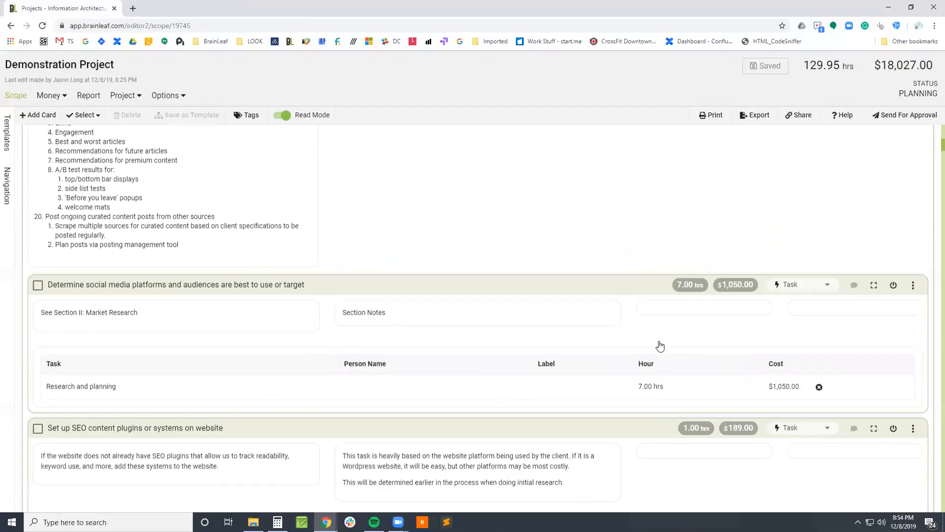
scroll(650, 386, "up", 15)
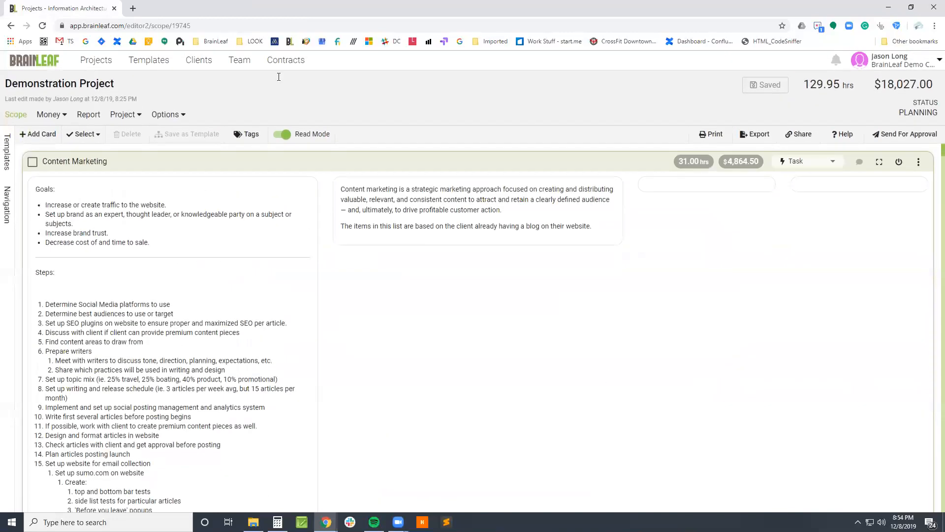
- View the team members who have access to the project, and return to its scope
left_click(164, 117)
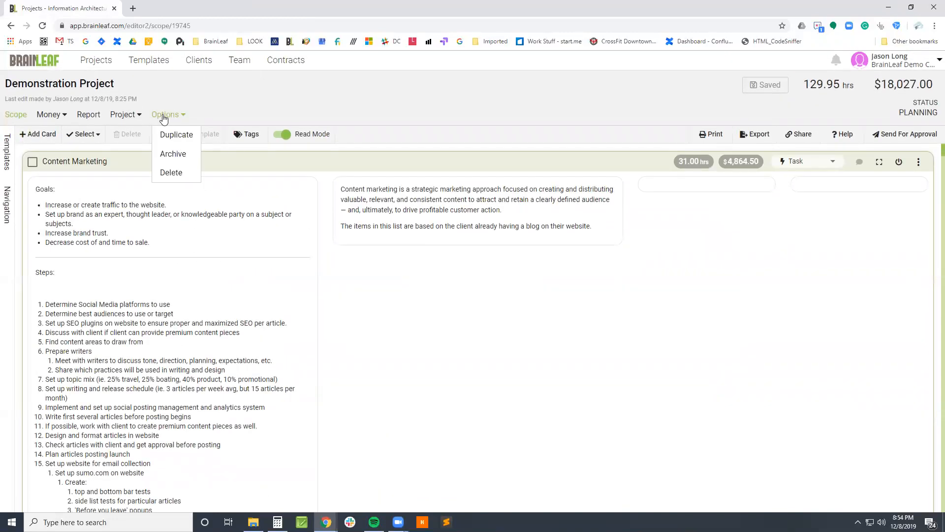
left_click(123, 114)
left_click(128, 154)
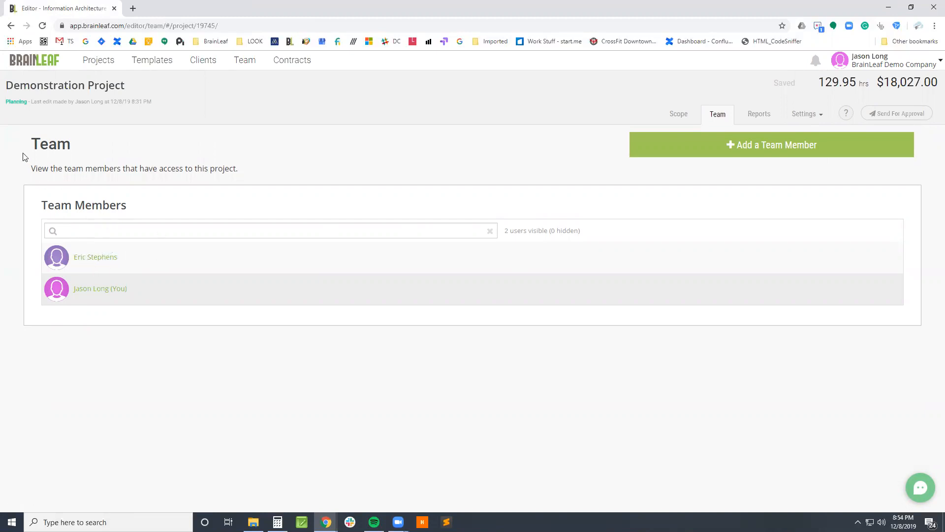
left_click(673, 115)
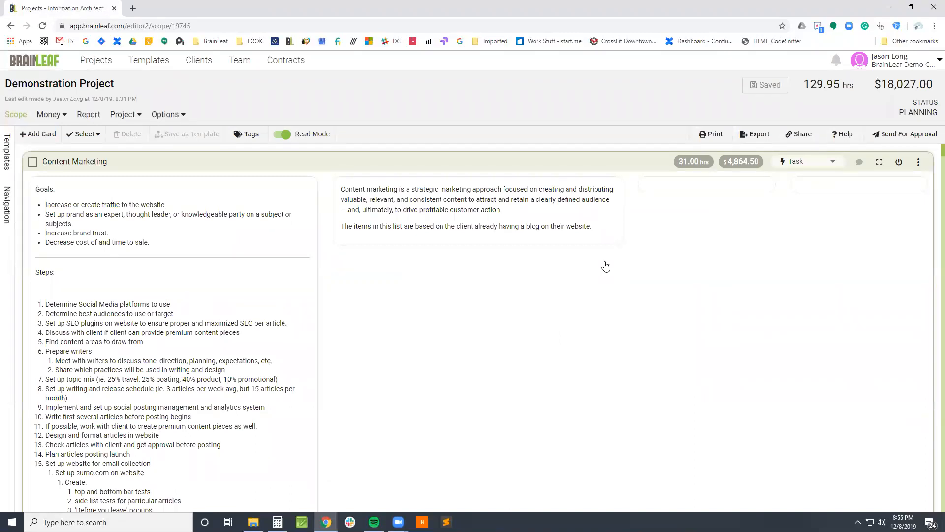
- Review the scope cards from Content Marketing through Project Setup, examining their descriptions, task hours, costs and expenses
scroll(517, 291, "down", 20)
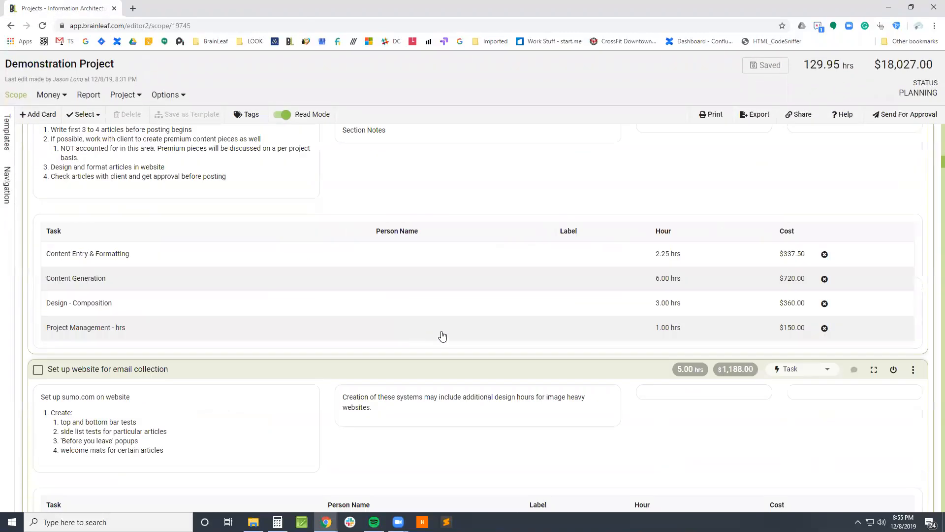
scroll(541, 337, "down", 7)
scroll(648, 339, "up", 6)
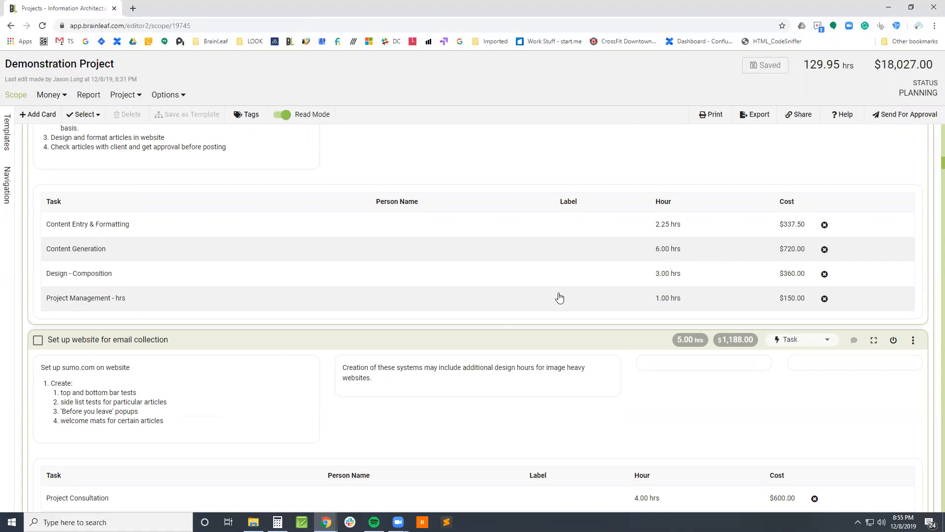
scroll(443, 247, "up", 3)
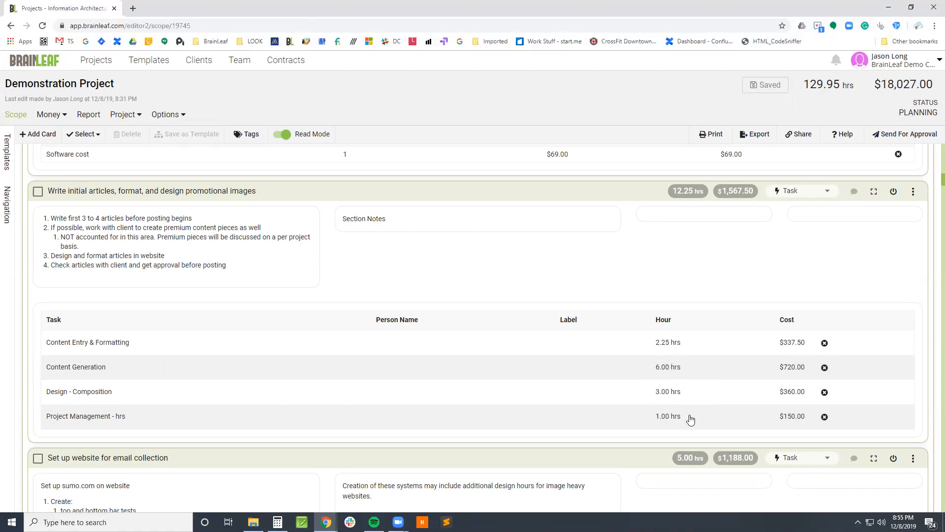
scroll(709, 387, "down", 2)
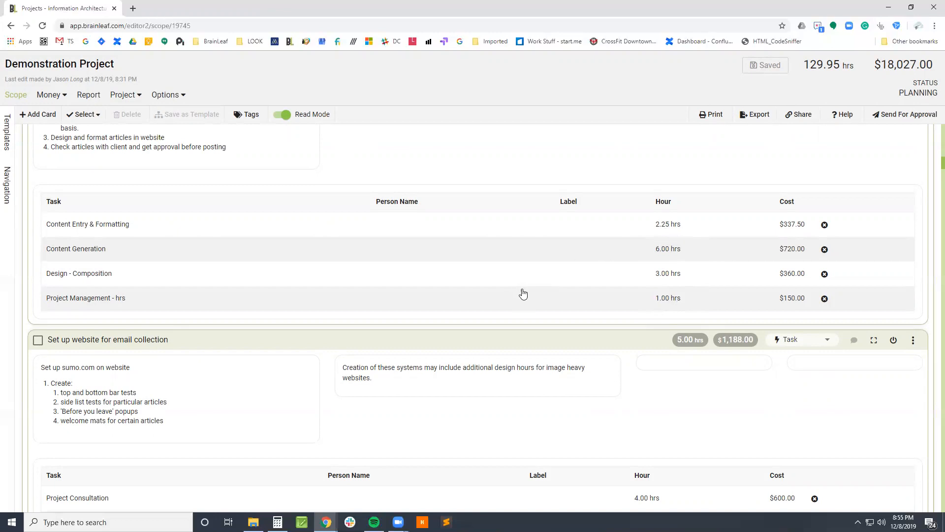
scroll(525, 294, "down", 6)
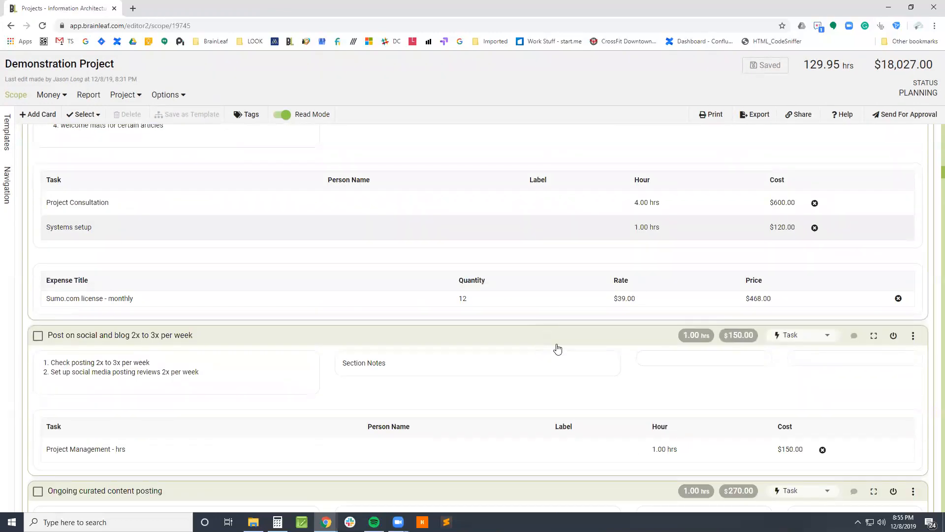
scroll(557, 348, "down", 8)
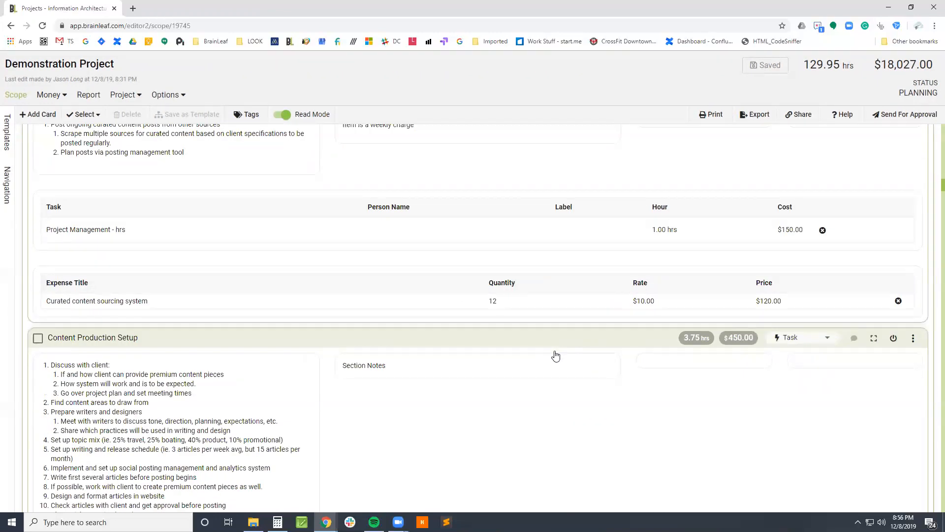
scroll(555, 355, "down", 20)
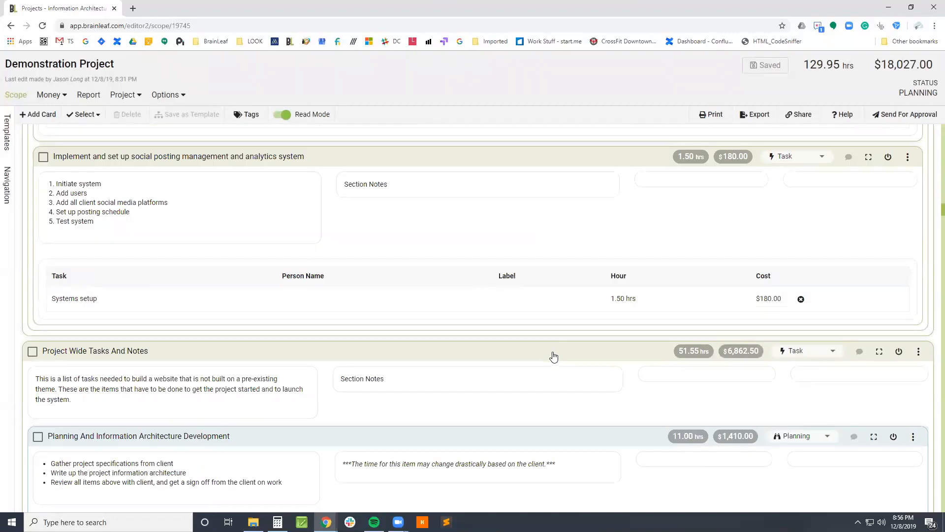
scroll(574, 345, "down", 11)
scroll(580, 408, "up", 2)
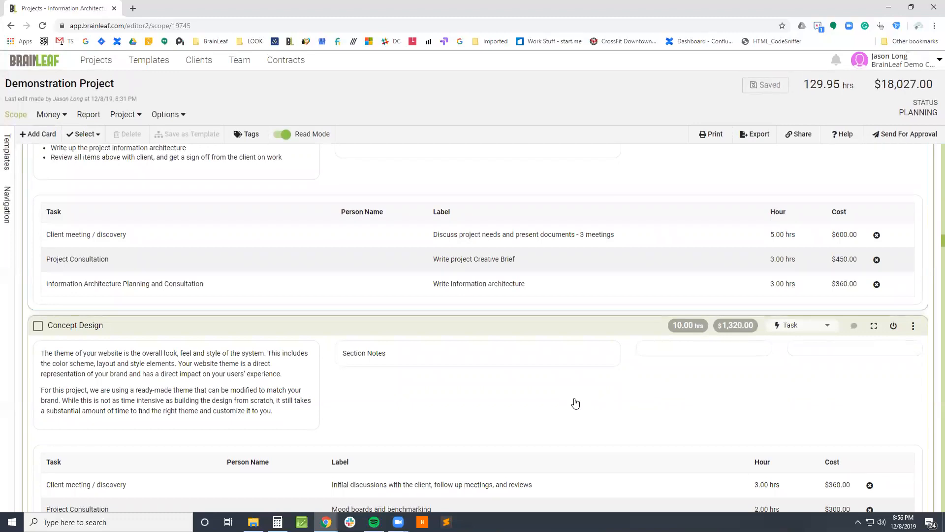
scroll(596, 407, "down", 7)
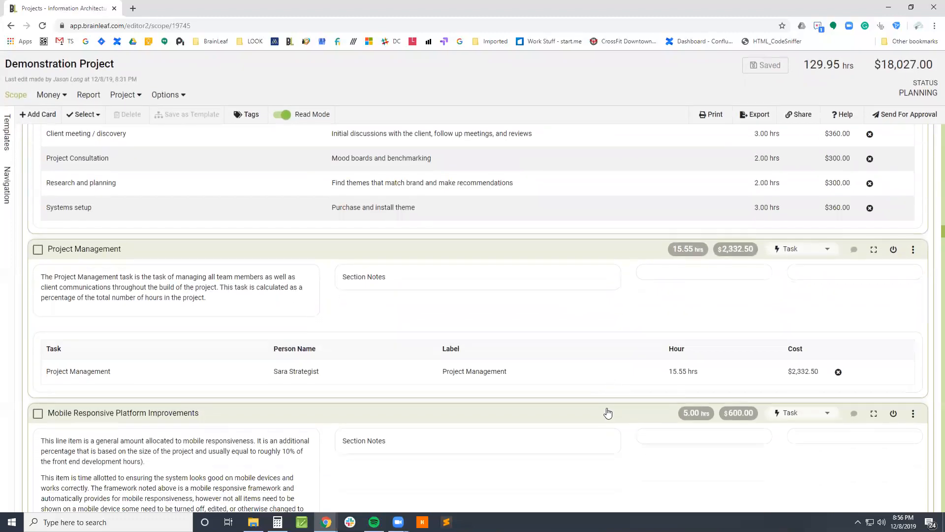
scroll(600, 413, "down", 10)
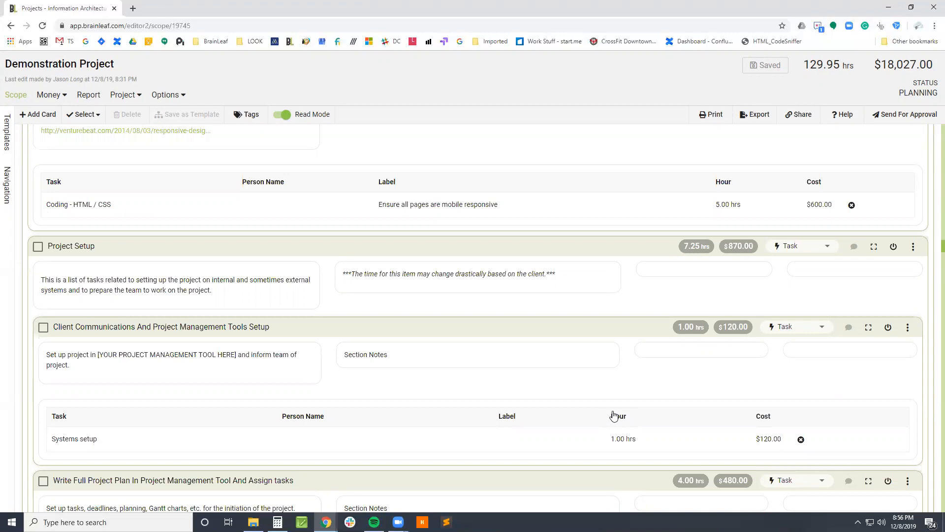
- Look back over the Project Wide Tasks and Content Production Setup cards and the first Content Marketing subtasks
scroll(454, 316, "up", 10)
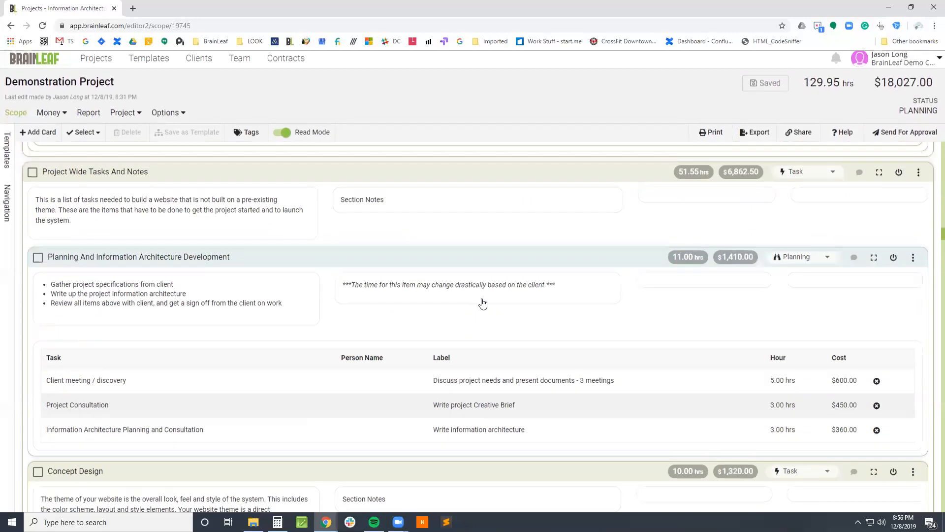
scroll(483, 303, "down", 15)
scroll(482, 303, "up", 5)
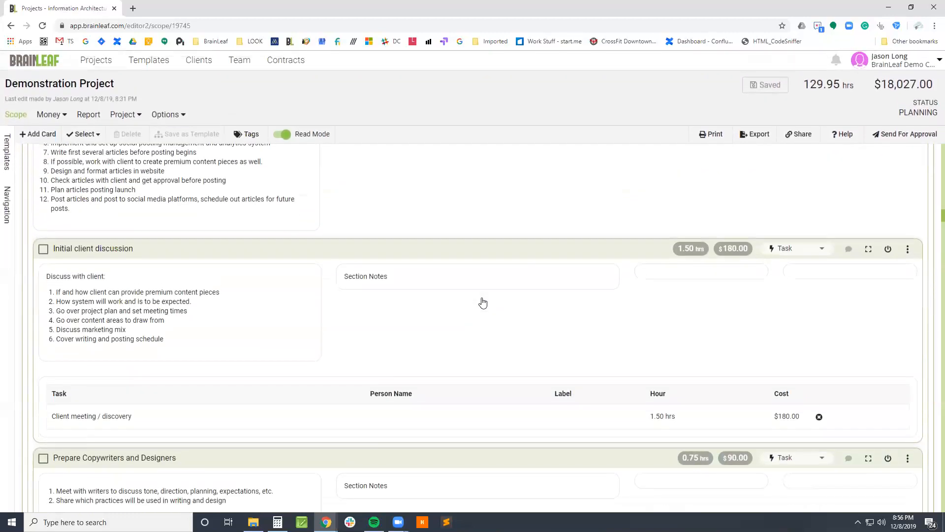
scroll(483, 303, "up", 5)
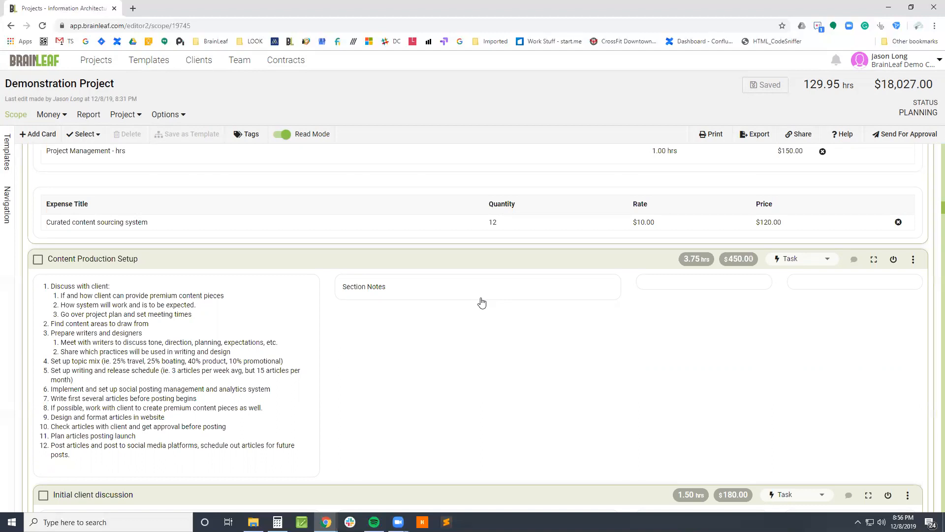
scroll(507, 323, "up", 15)
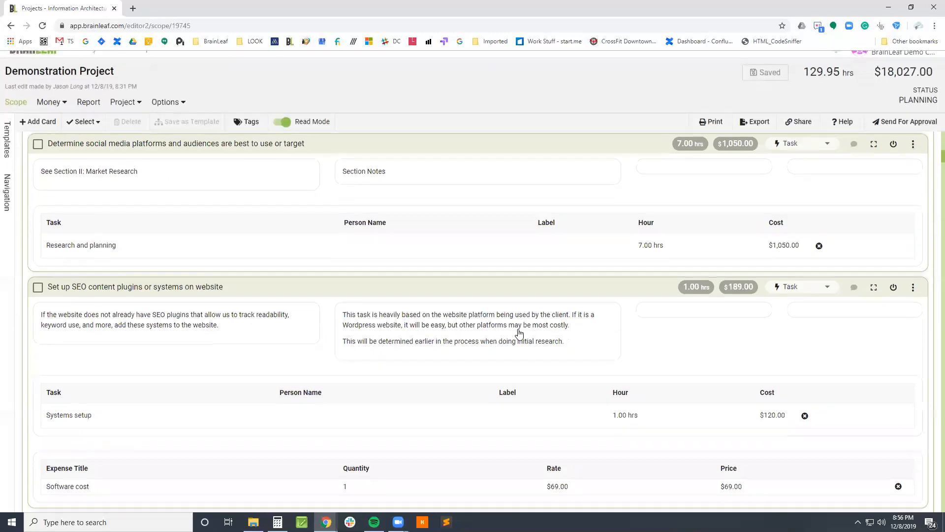
scroll(519, 333, "up", 10)
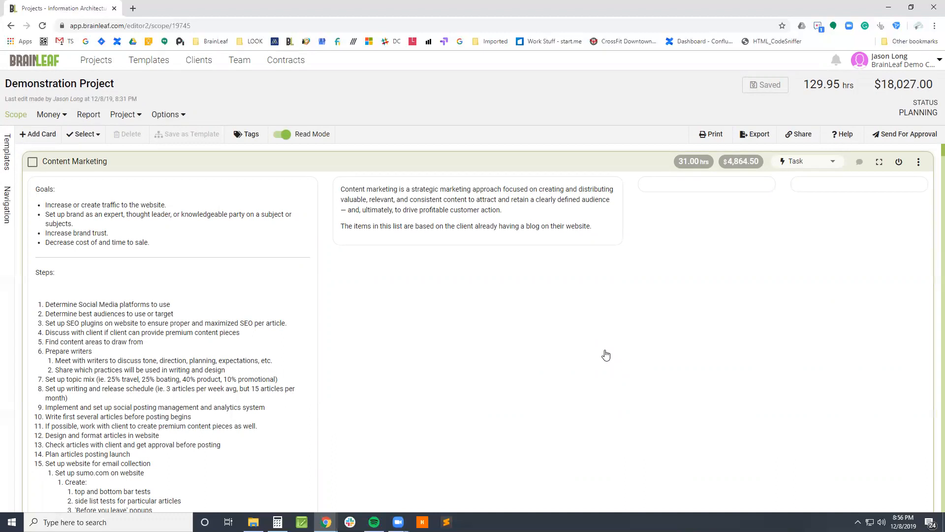
scroll(610, 357, "down", 15)
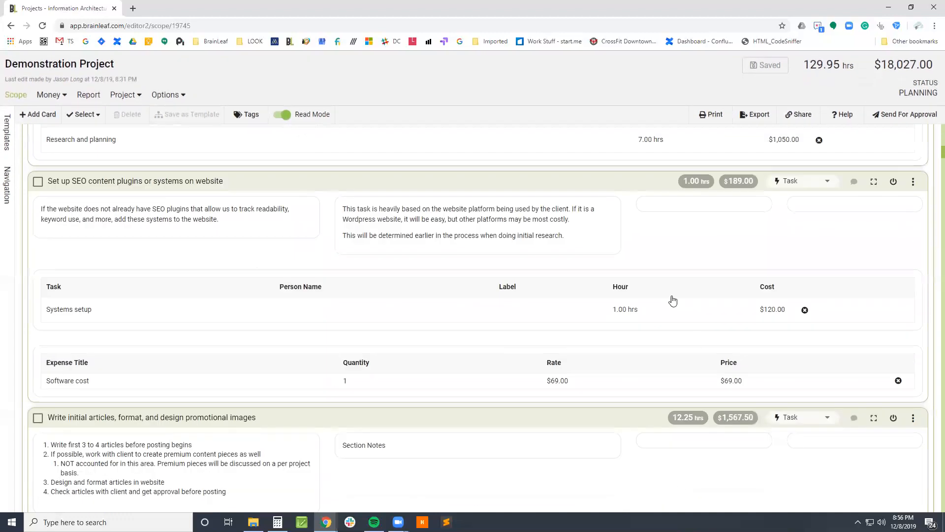
scroll(614, 346, "up", 15)
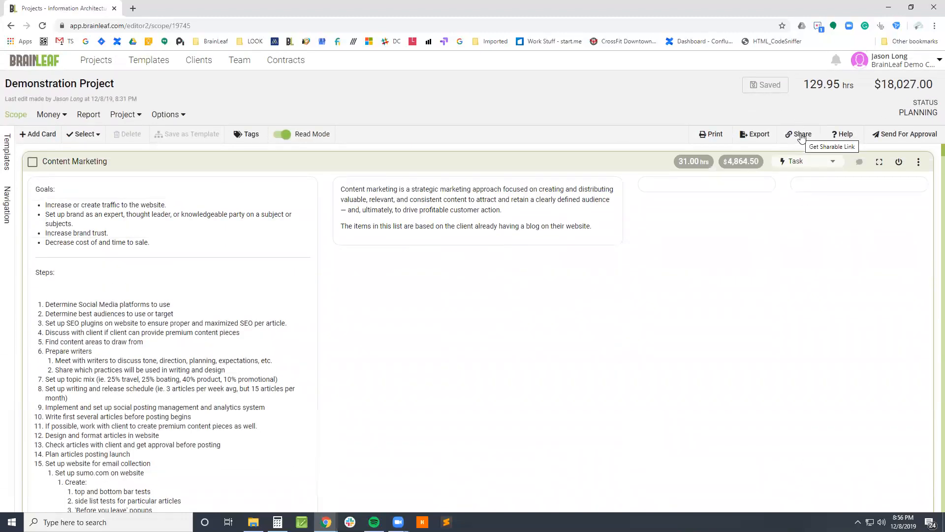
- Open the project's print preview and examine its summary page, scope header and Content Marketing section
left_click(712, 135)
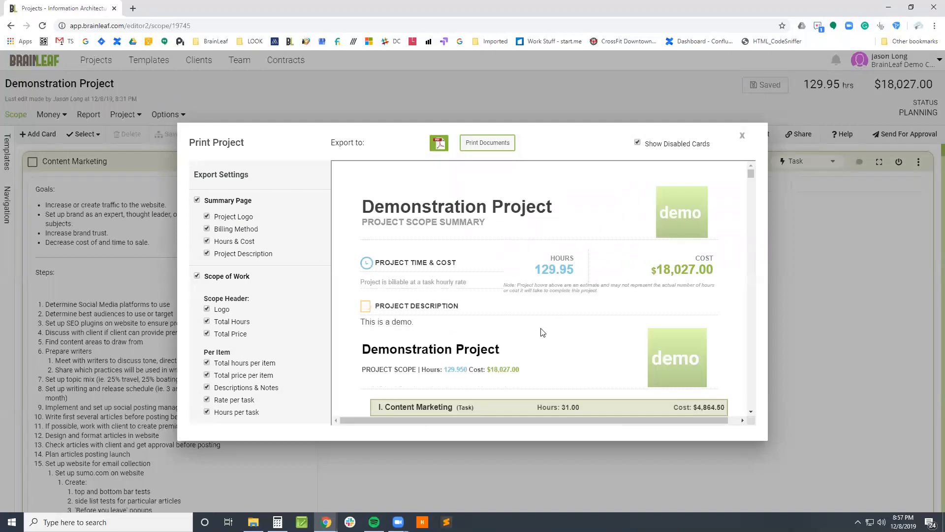
scroll(543, 333, "down", 10)
scroll(556, 381, "up", 6)
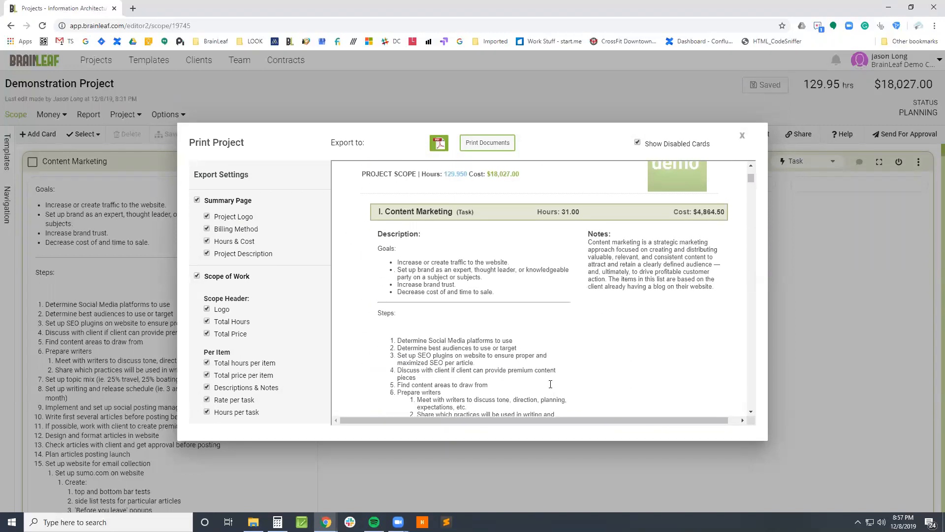
scroll(551, 384, "up", 1)
left_click_drag(361, 206, 682, 233)
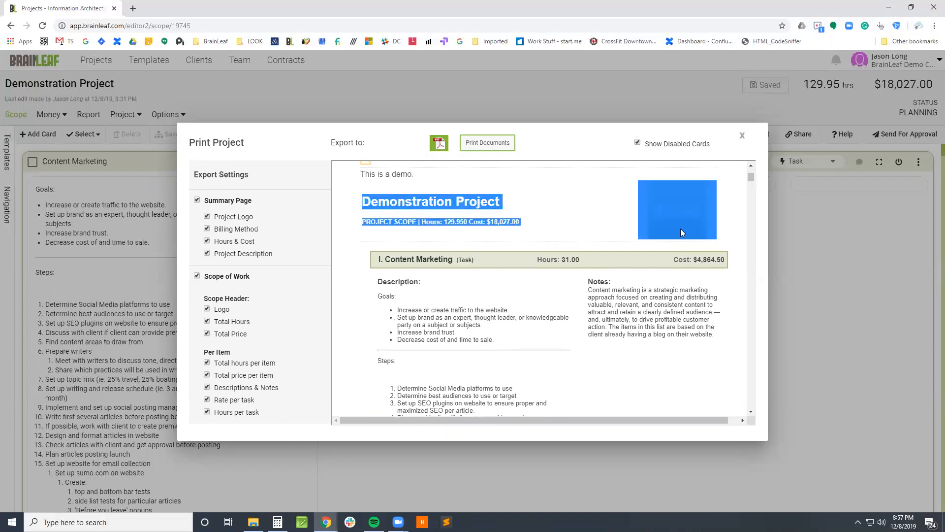
- Exclude the Summary Page and Rate per task from the printed document and check the updated preview
left_click(197, 201)
left_click(197, 200)
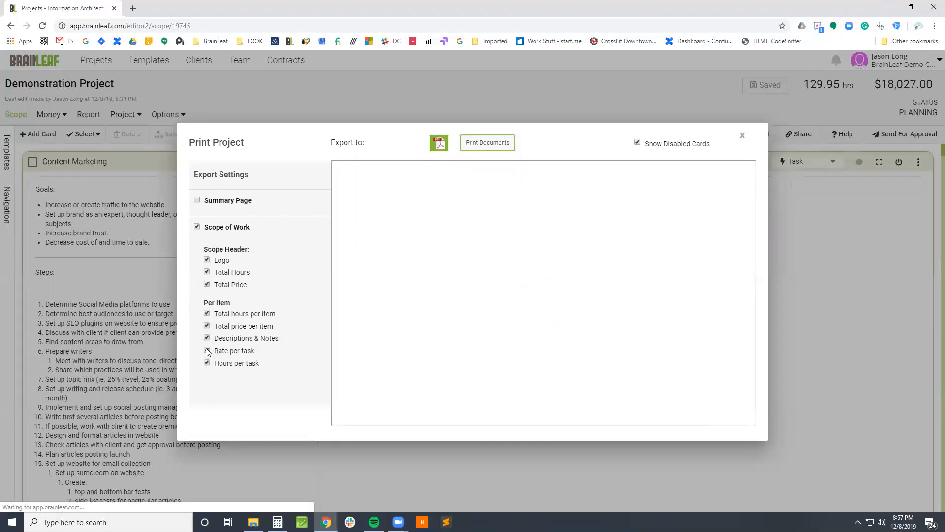
left_click(207, 351)
scroll(591, 321, "down", 15)
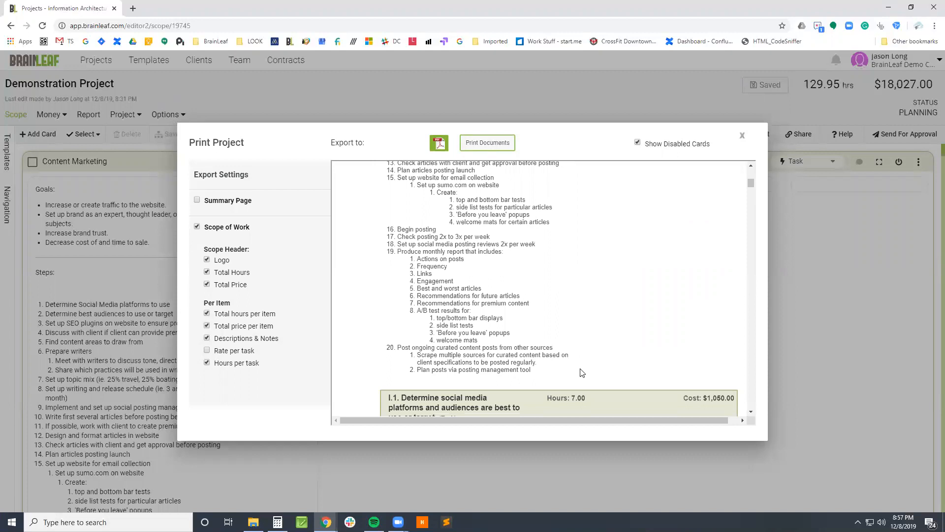
left_click_drag(389, 311, 720, 315)
left_click(721, 313)
scroll(589, 352, "up", 15)
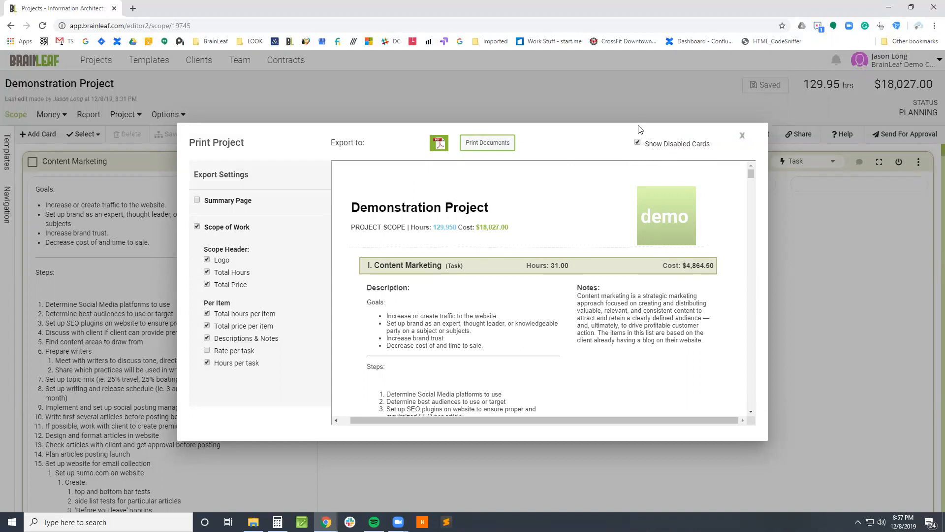
- Export the scope document as a PDF and open it from the export-ready email in Gmail to read its pages
left_click(488, 144)
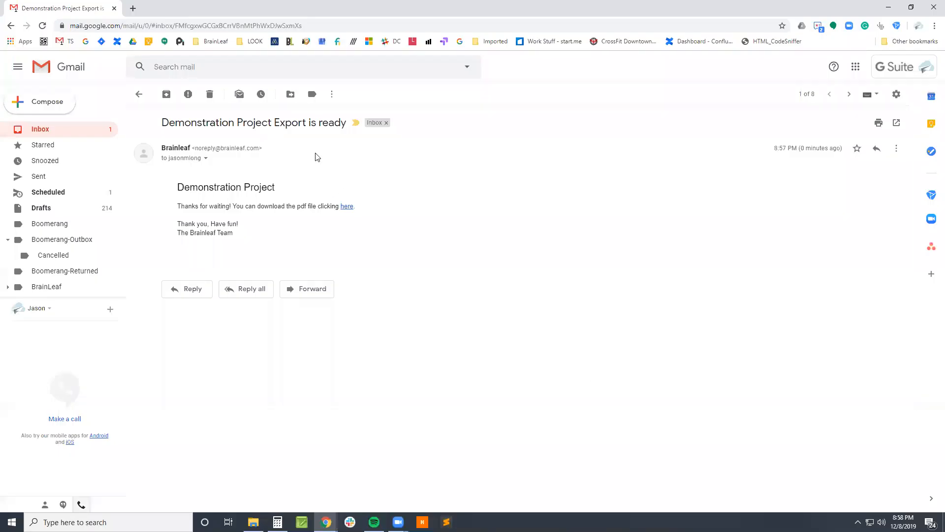
left_click_drag(160, 123, 309, 127)
left_click(307, 127)
left_click(347, 207)
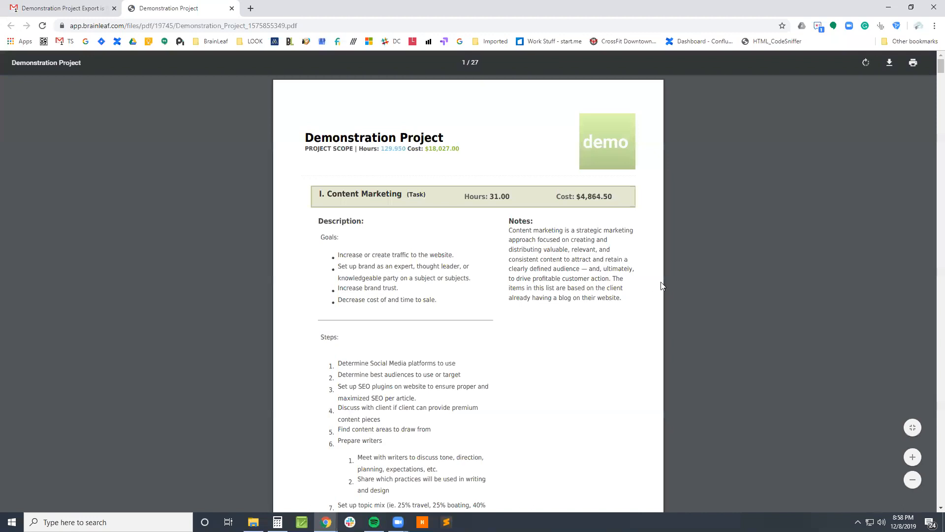
scroll(482, 389, "down", 20)
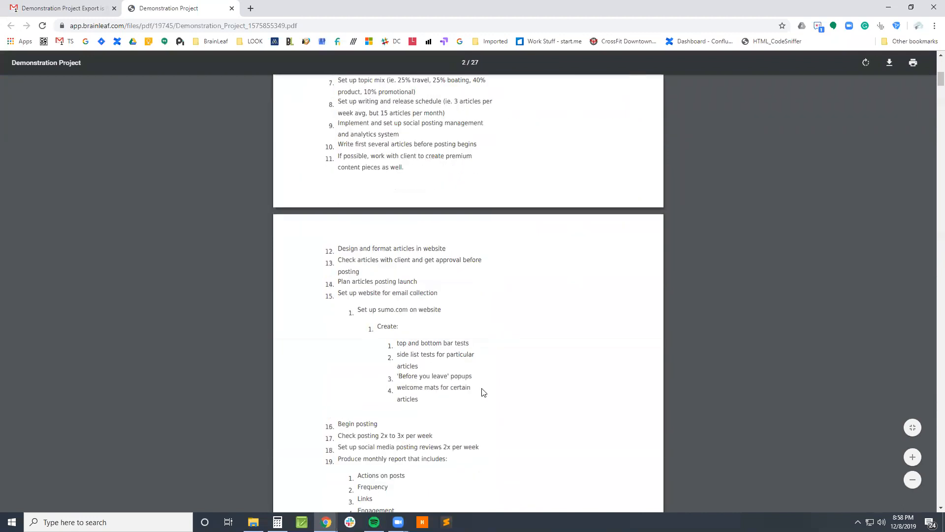
scroll(501, 388, "down", 18)
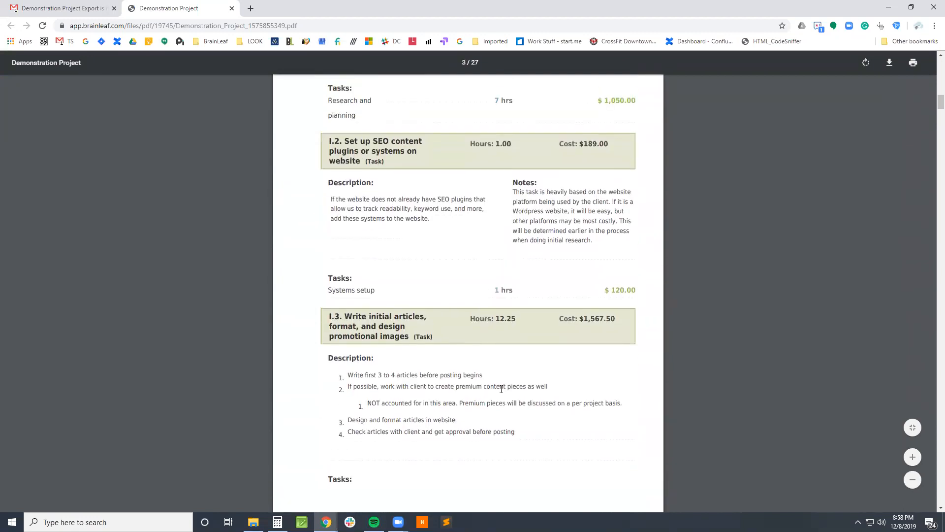
- Read through the exported PDF's Content Marketing and Project Wide Tasks sections, and close the project's print preview in BrainLeaf
scroll(513, 391, "down", 8)
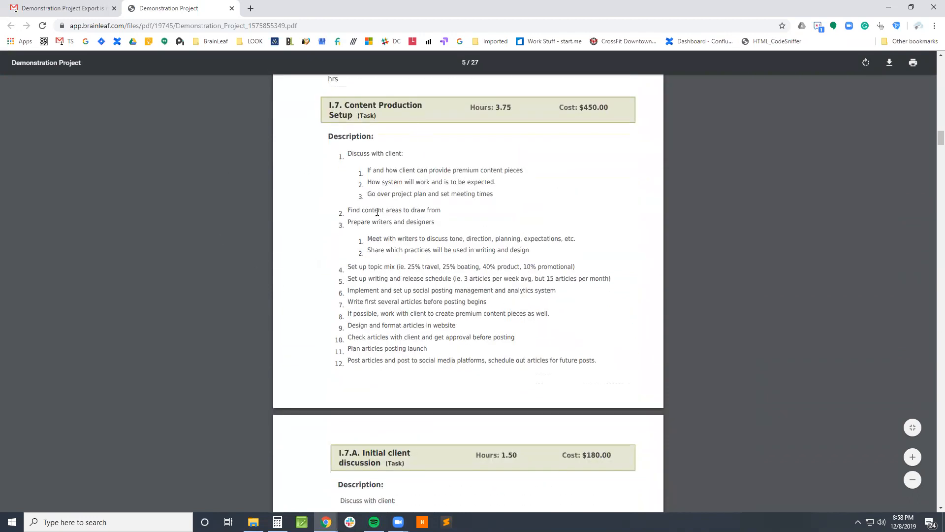
scroll(421, 265, "down", 15)
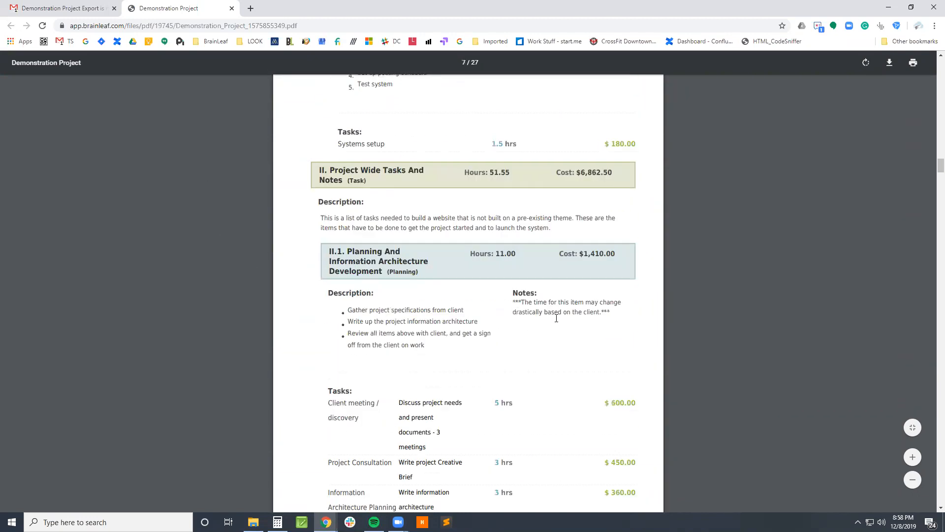
scroll(561, 308, "up", 20)
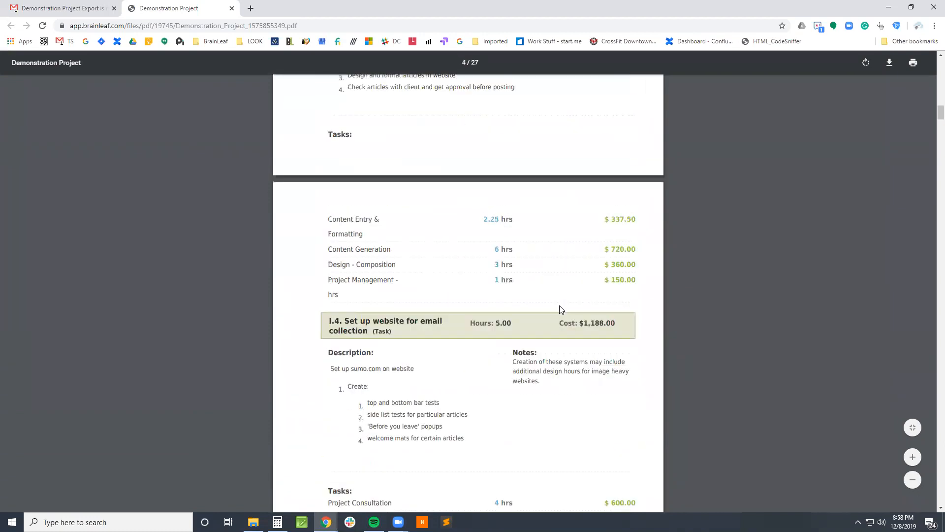
scroll(561, 308, "up", 15)
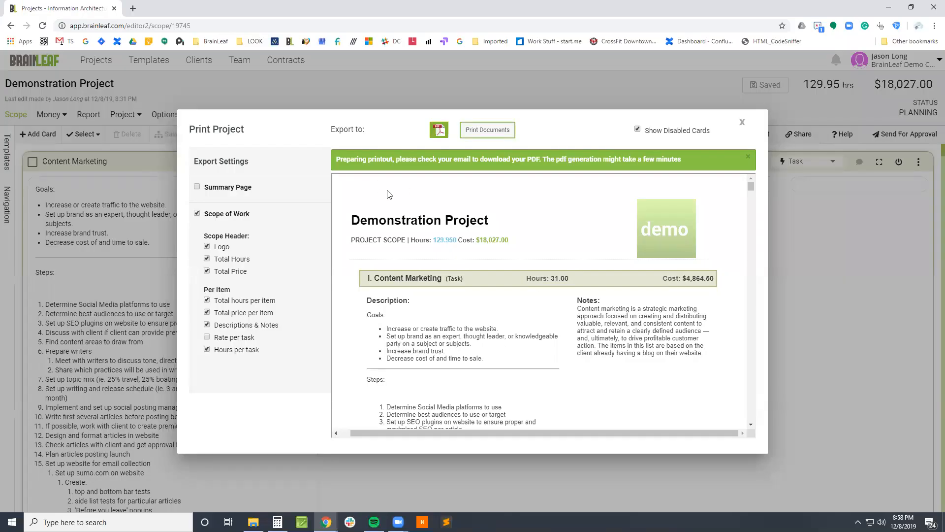
left_click(742, 122)
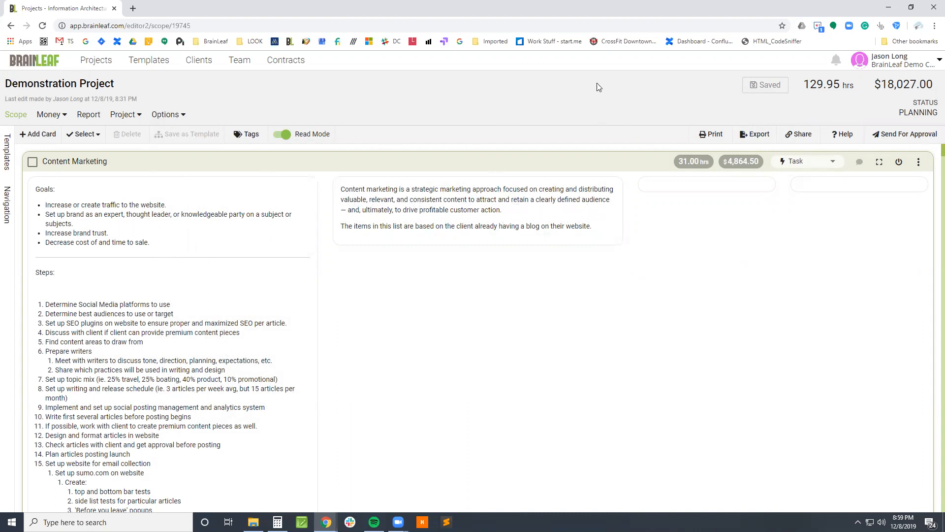
- Export the project details for Asana with all cards included and cards as first level, and download the Asana export files
left_click(759, 136)
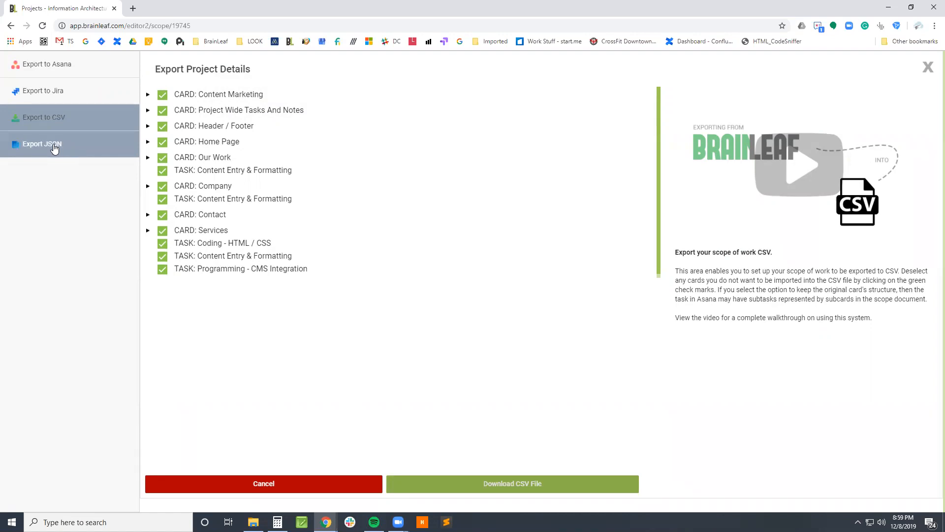
left_click(49, 69)
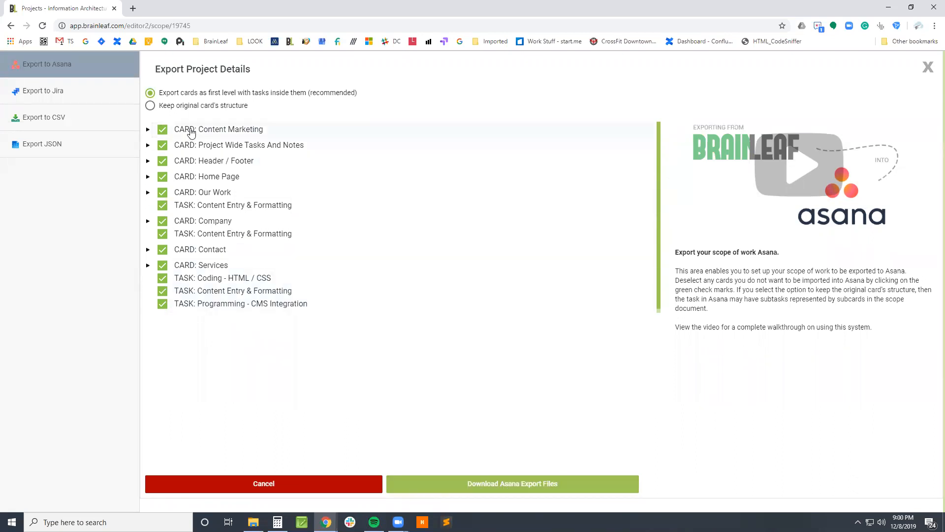
left_click(161, 179)
left_click(162, 177)
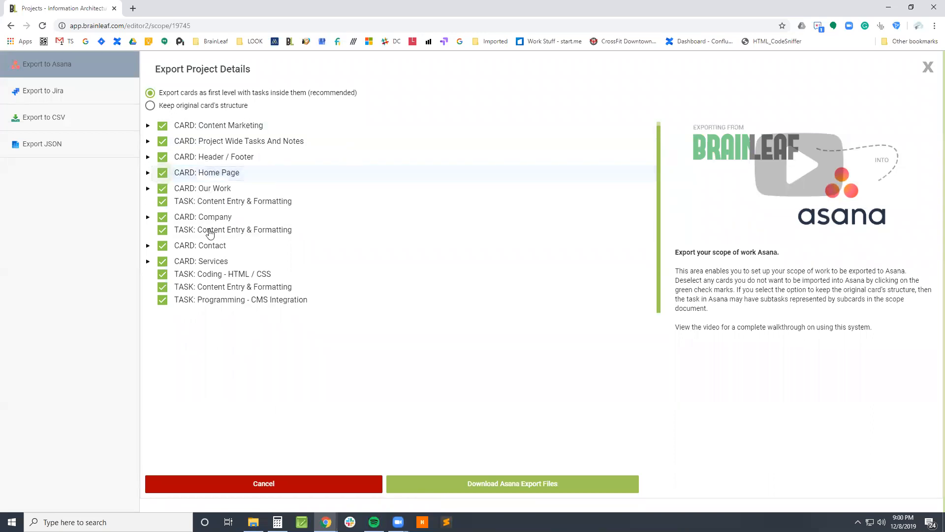
left_click(540, 485)
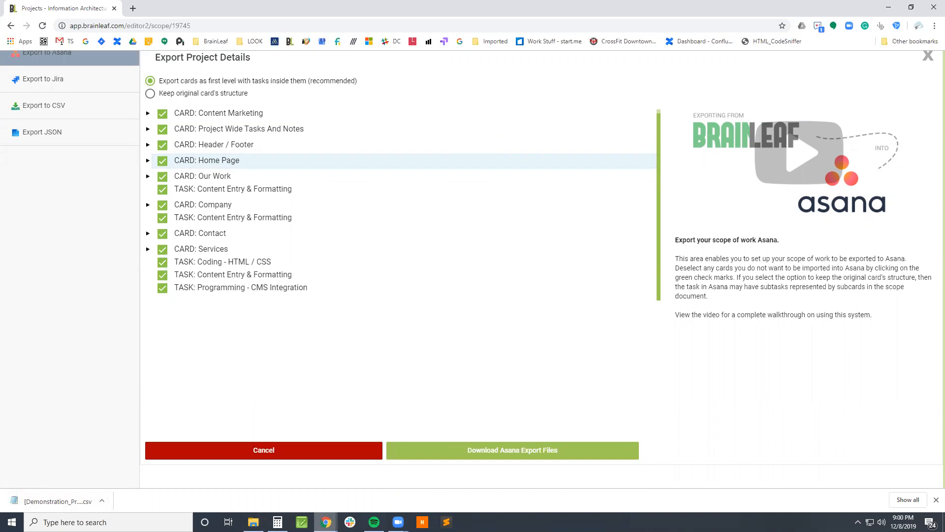
- Switch to Asana and set up a new spreadsheet-import project named "BrainLeaf Demo Import" for the JHM Client Projects team
mouse_move(326, 522)
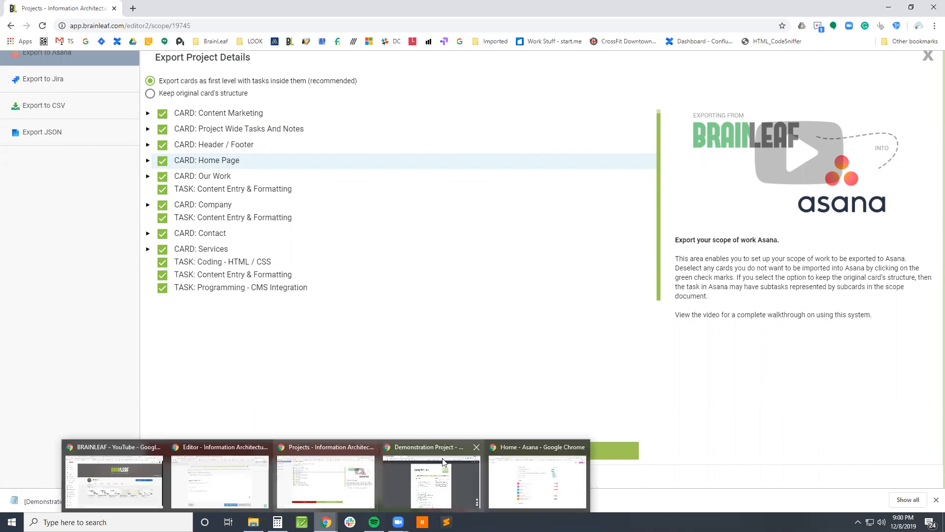
left_click(541, 480)
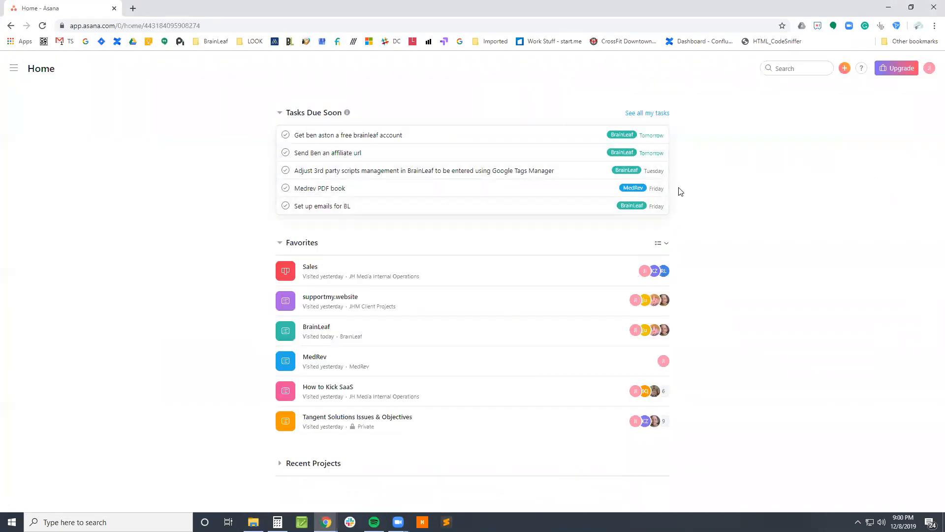
left_click(845, 68)
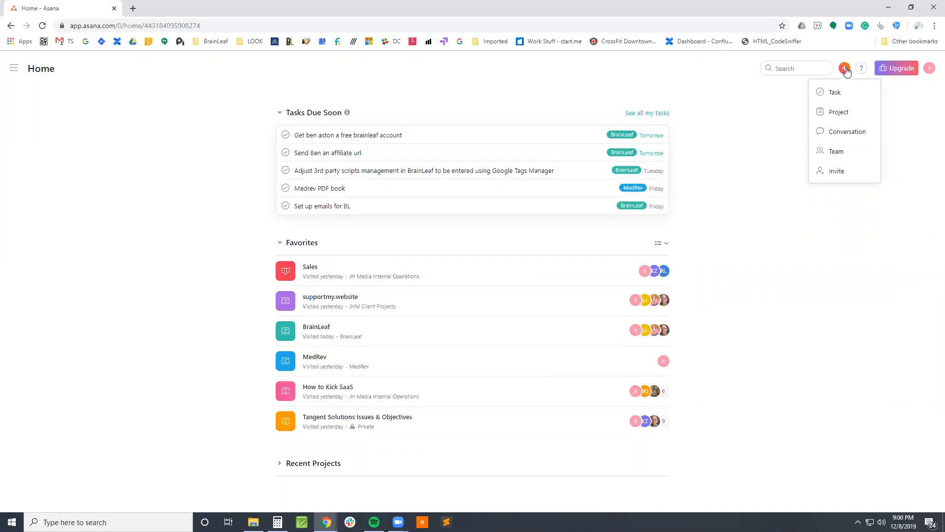
left_click(841, 113)
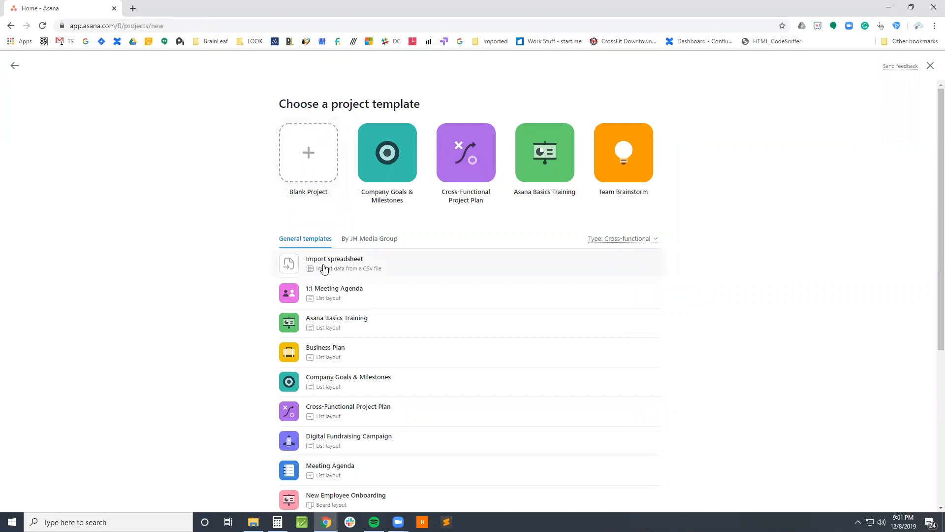
left_click(350, 268)
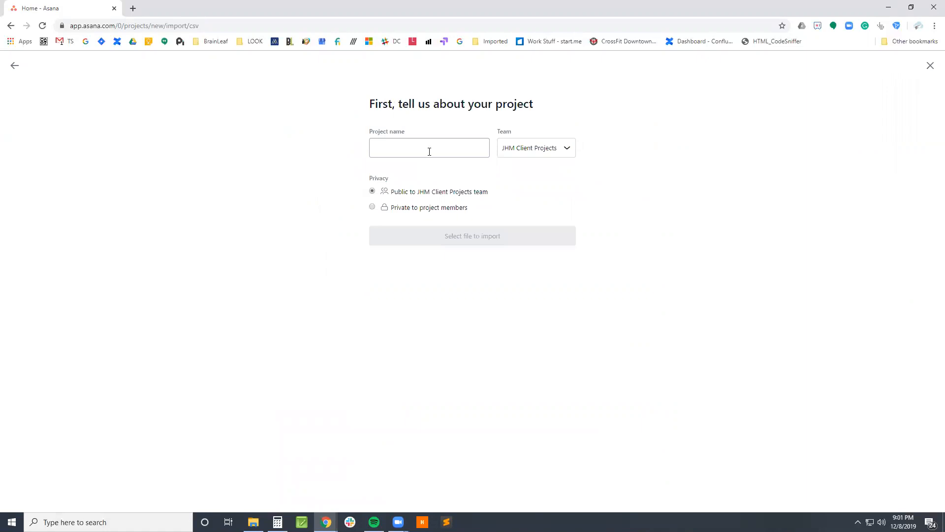
type("BrainLeaf Demo Import")
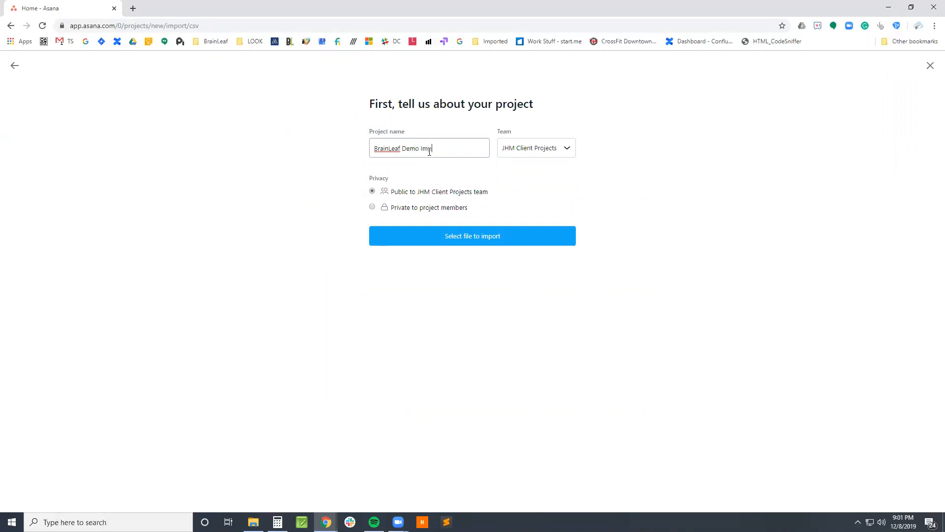
left_click(522, 240)
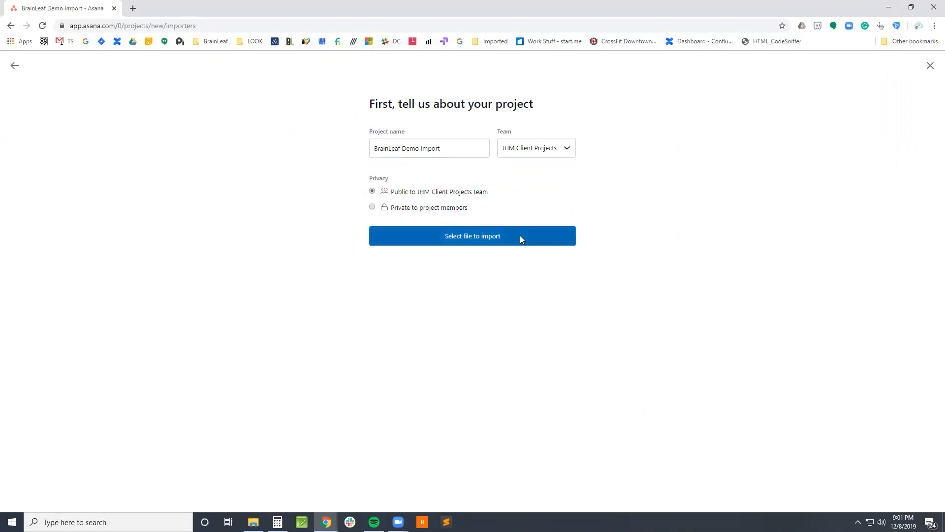
- Import the [Demonstration_Project][129.95][ASANA] CSV file into the new project and go to the project
left_click(472, 148)
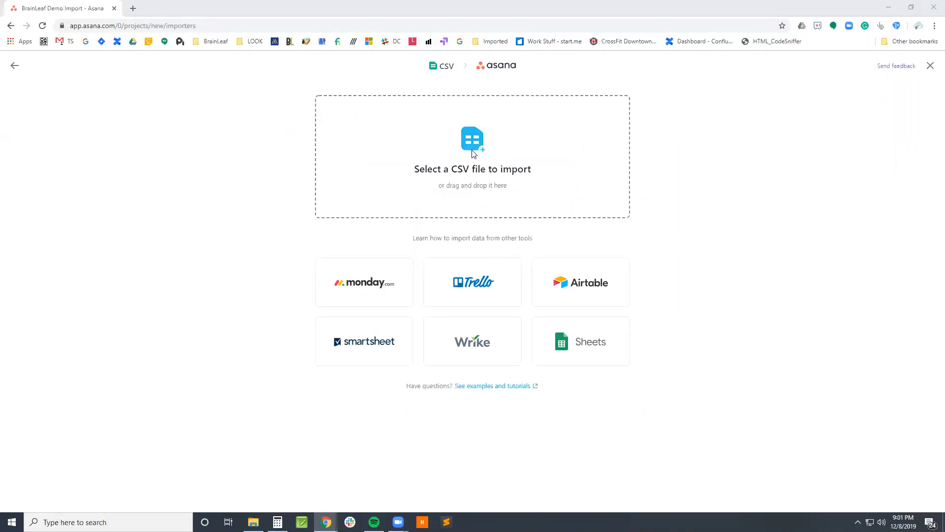
left_click(407, 178)
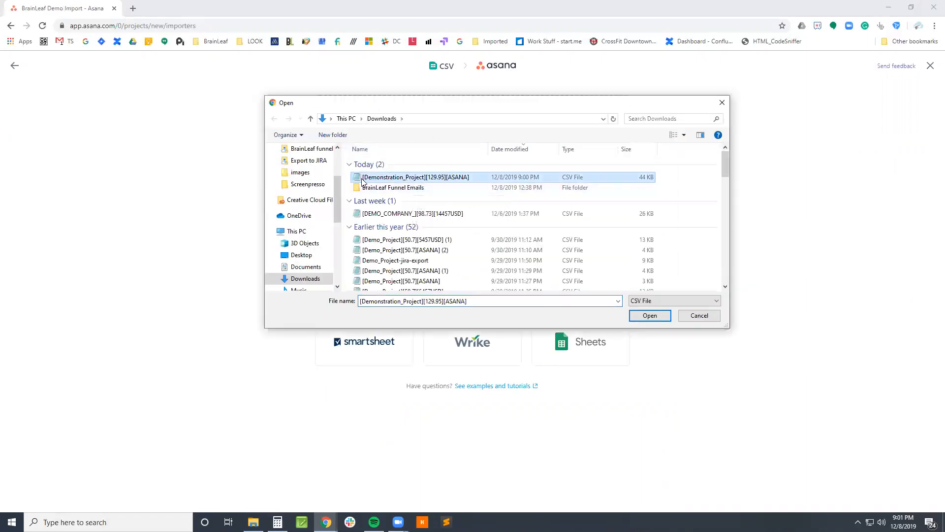
left_click(650, 316)
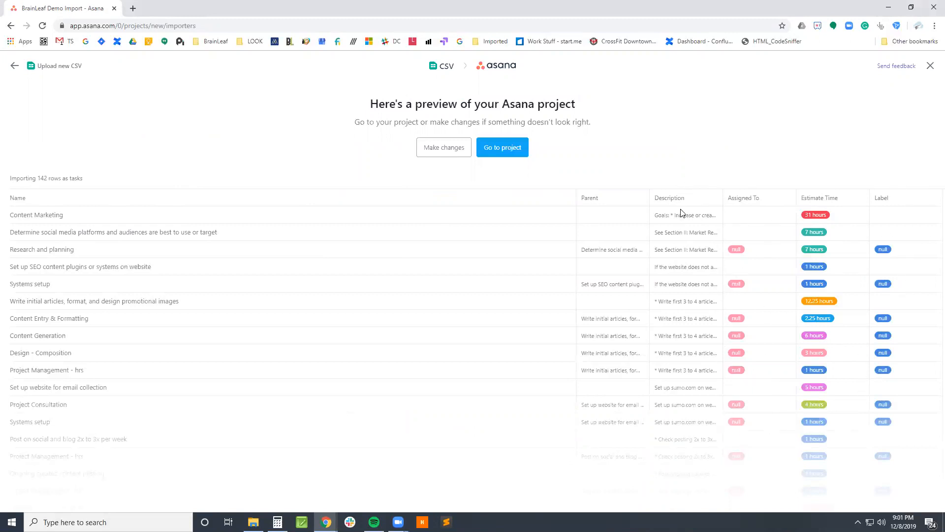
left_click(506, 156)
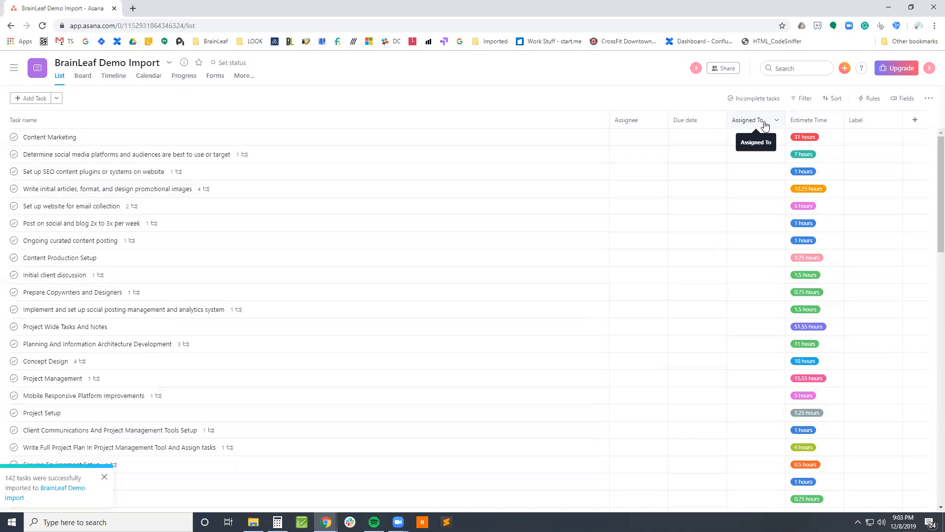
- Examine the imported task list and the Assigned To, Assignee and Label choices of the Content Marketing task without changing them
scroll(768, 390, "down", 1)
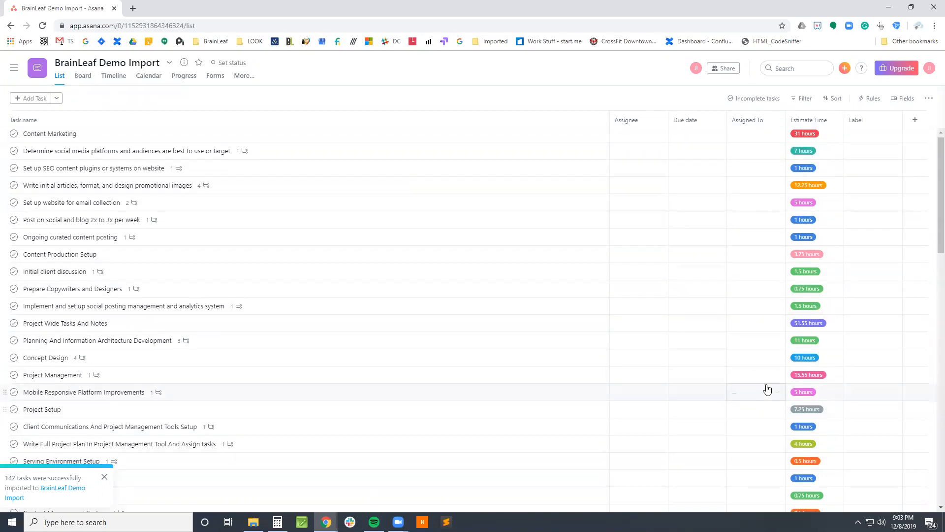
scroll(771, 390, "down", 10)
scroll(794, 404, "up", 12)
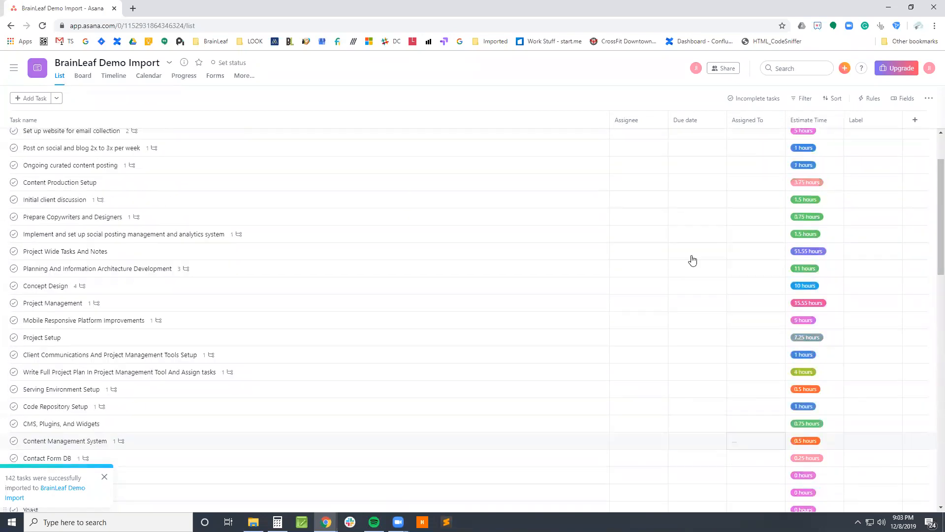
scroll(693, 260, "up", 3)
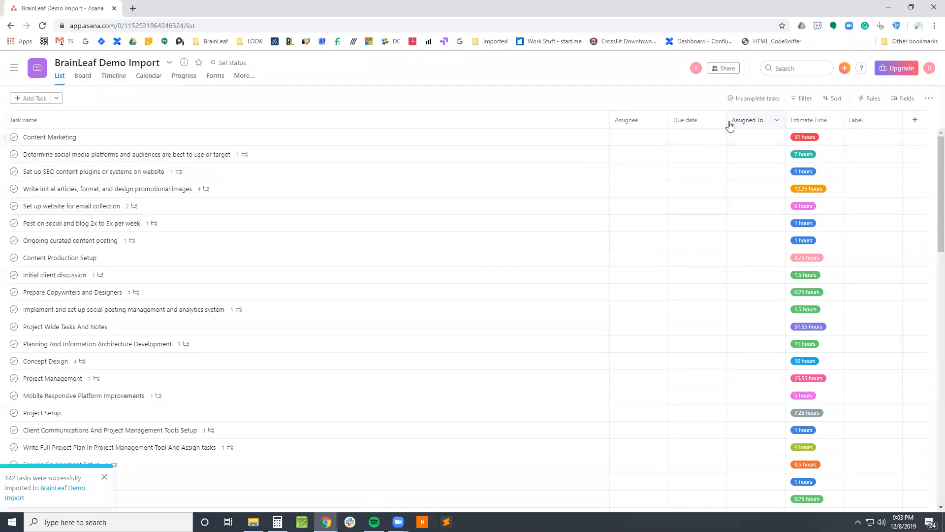
left_click(773, 139)
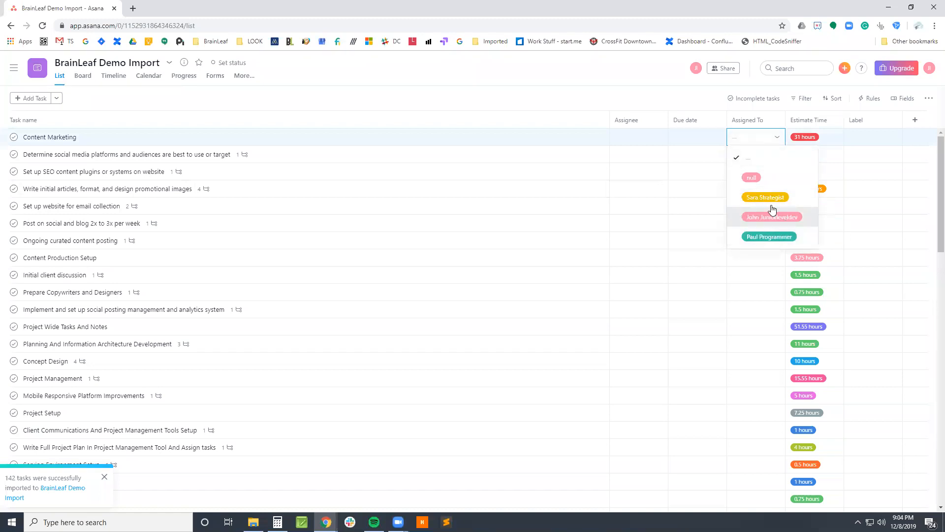
left_click(655, 142)
left_click(655, 140)
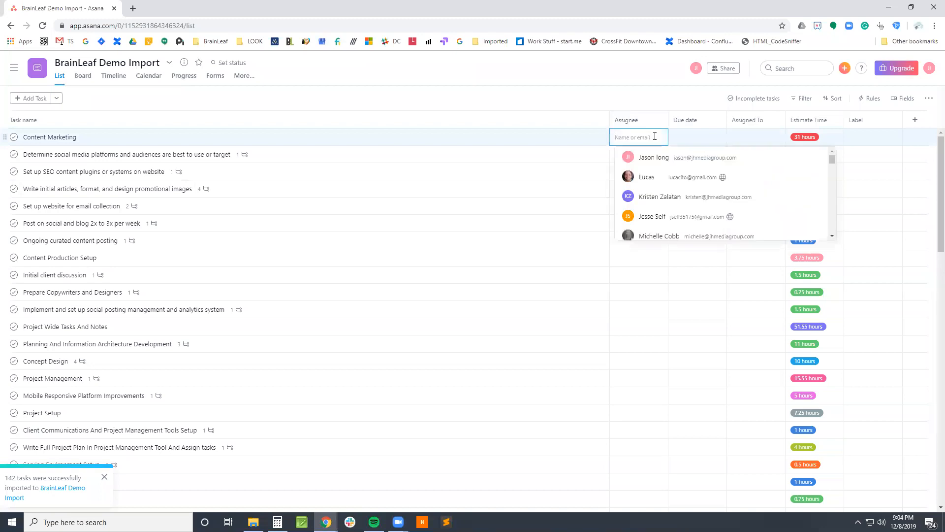
left_click(557, 105)
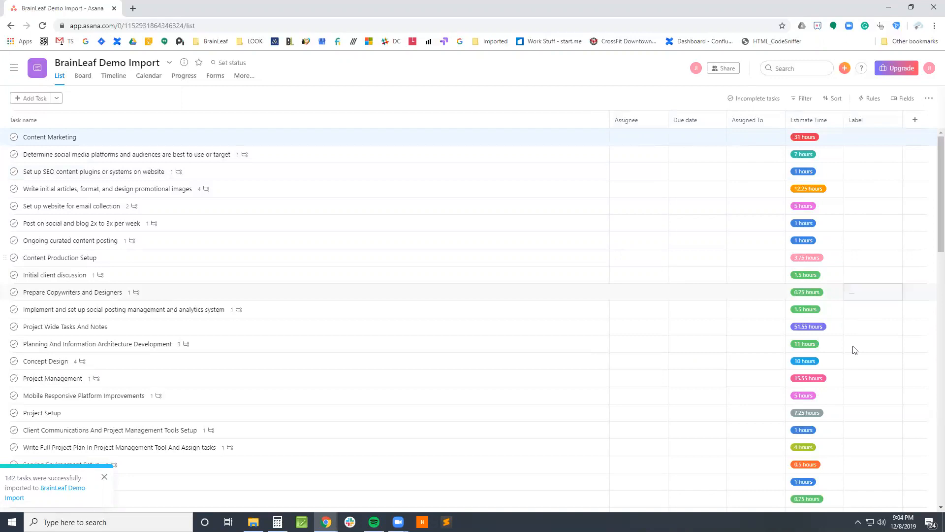
left_click(876, 136)
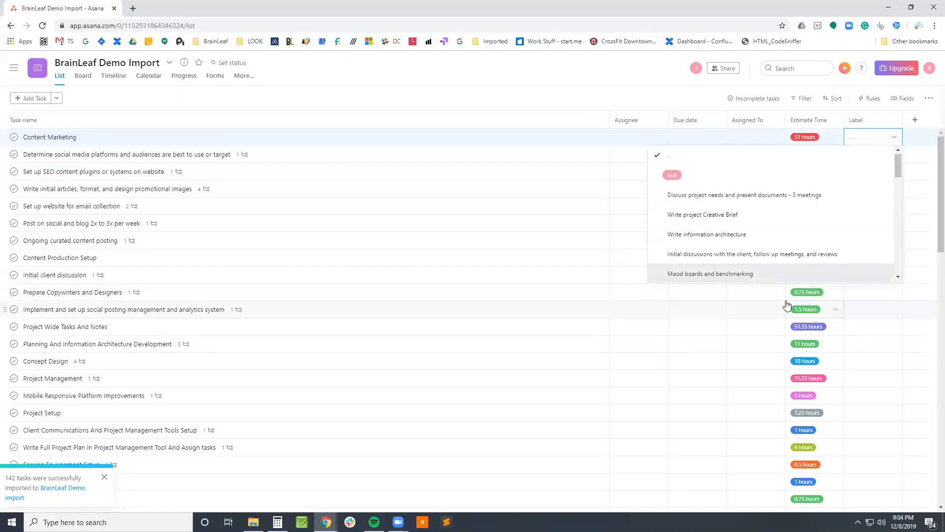
left_click(603, 97)
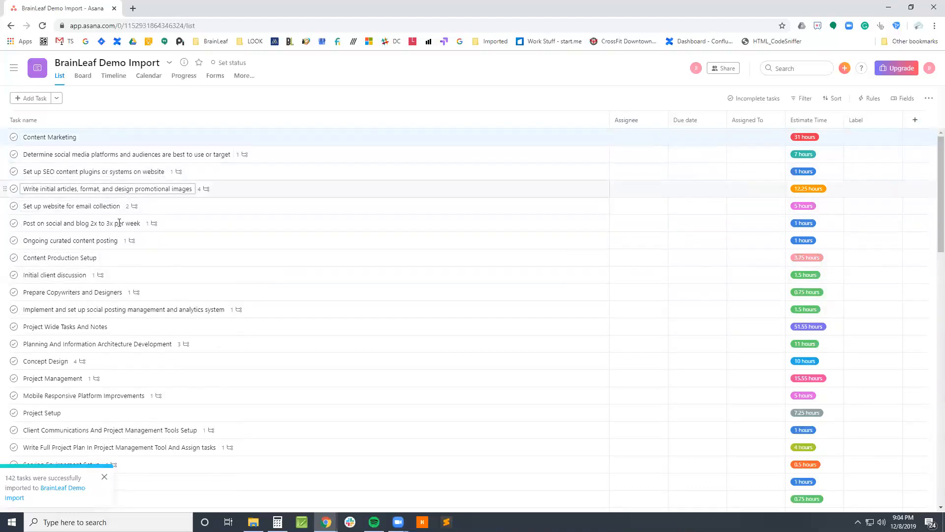
- Open the Promotional Image Rotator task from the imported list and set its Assigned To field to the junior-level developer
scroll(171, 350, "down", 2)
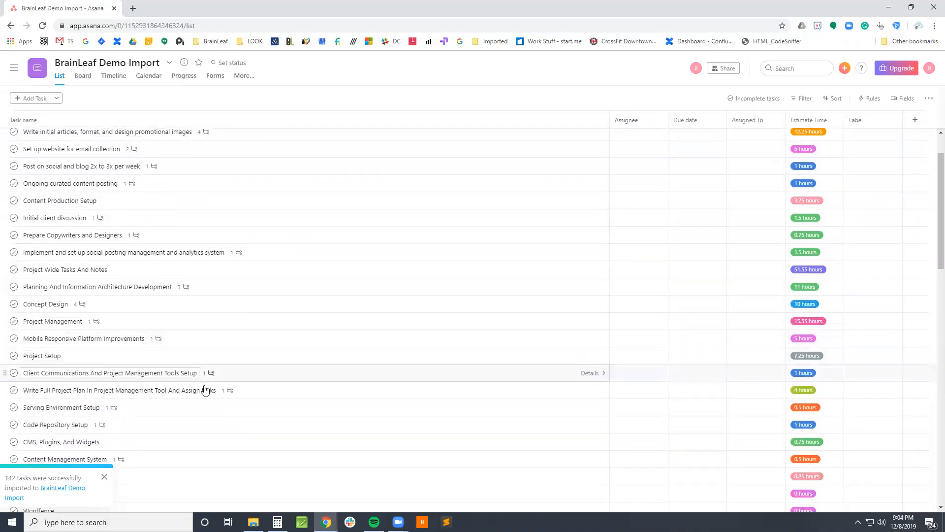
scroll(206, 390, "down", 2)
scroll(201, 436, "down", 5)
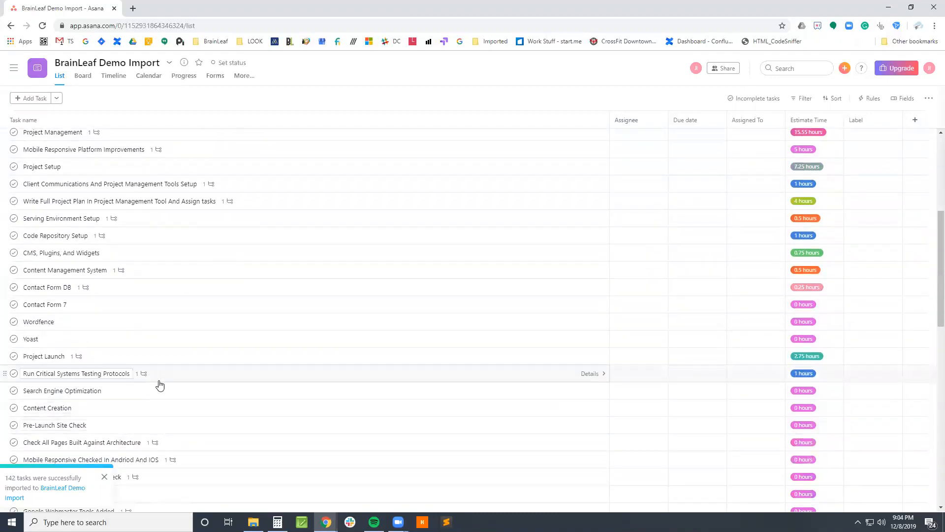
scroll(160, 385, "down", 20)
scroll(147, 306, "up", 4)
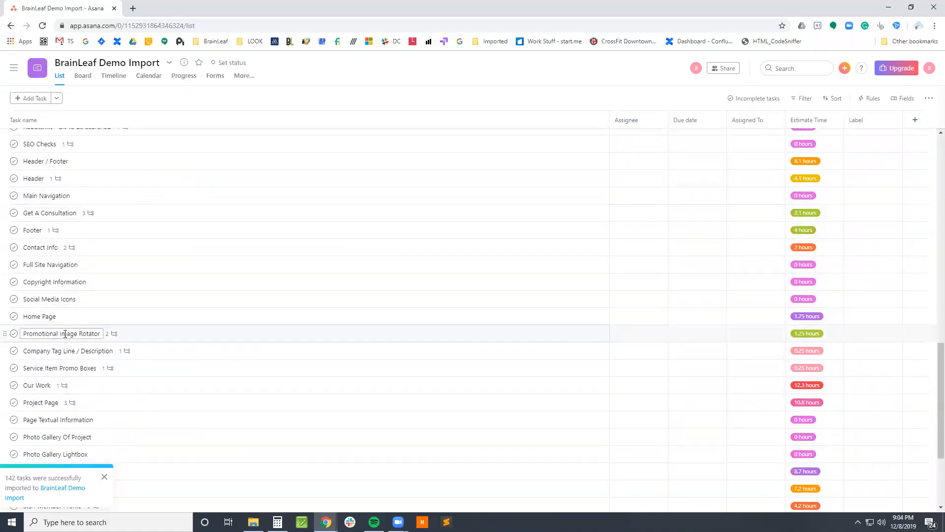
left_click(142, 334)
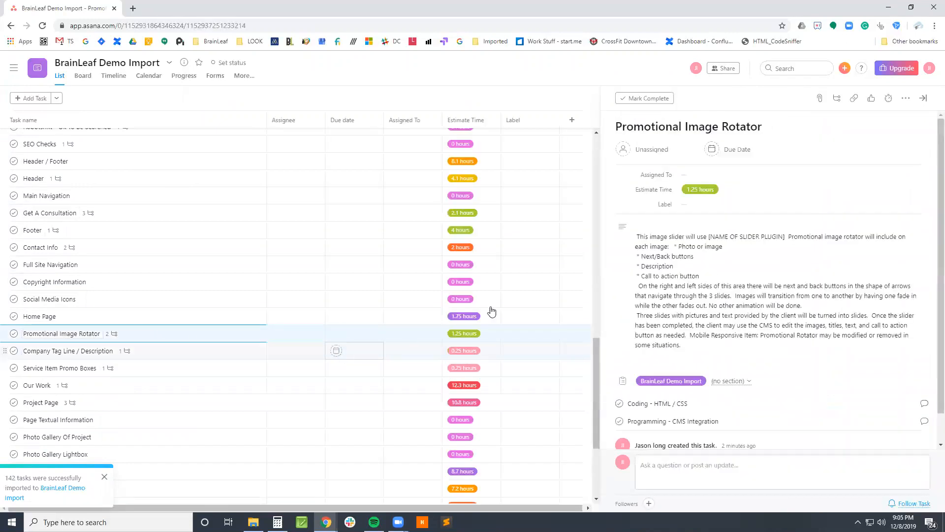
left_click(696, 176)
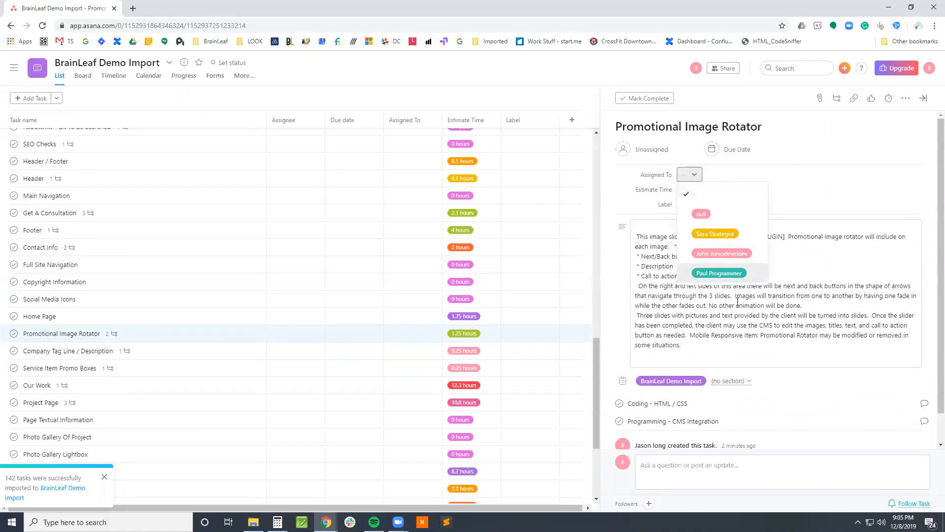
left_click(837, 187)
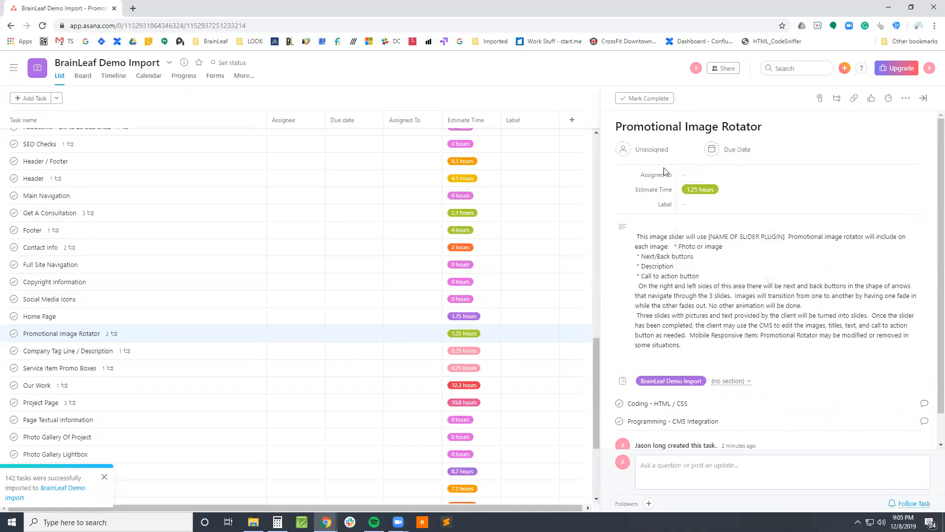
left_click(689, 174)
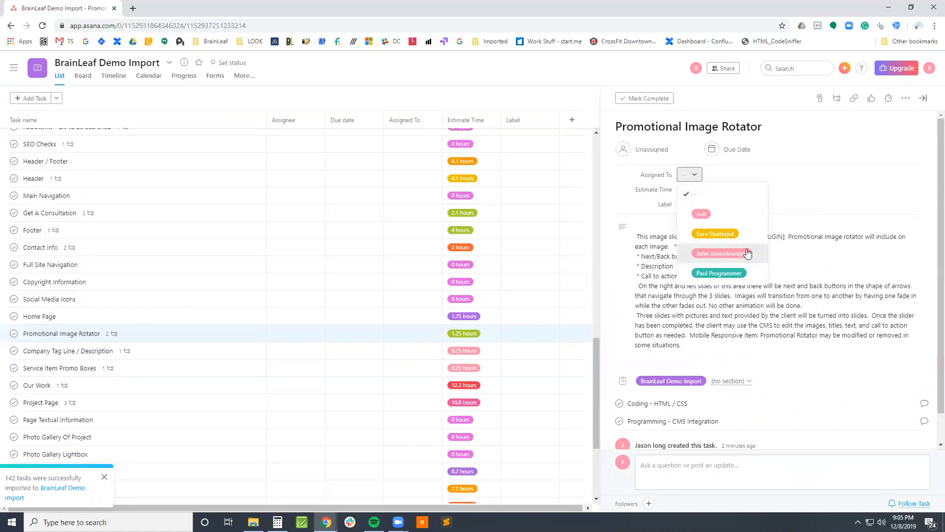
left_click(747, 253)
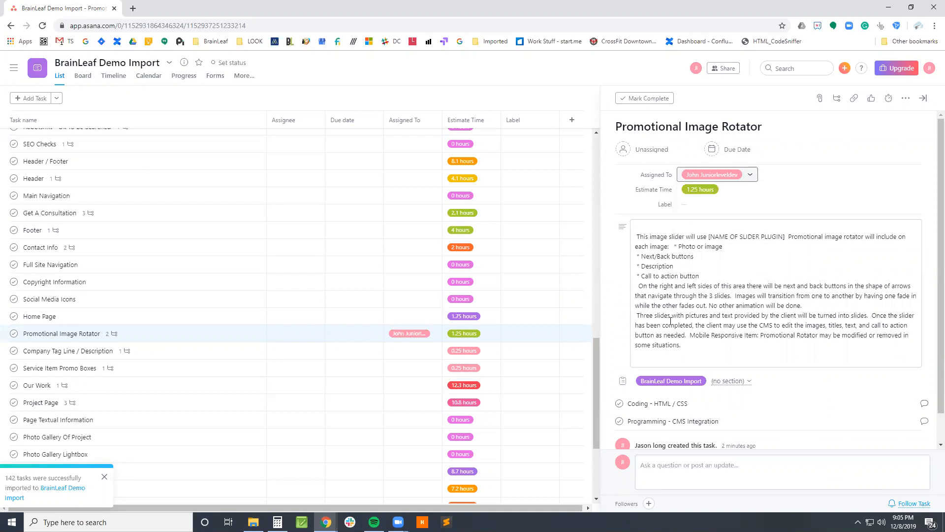
- Examine the Promotional Image Rotator's subtasks, reading the description of Coding - HTML / CSS and returning to the parent task
scroll(701, 335, "down", 1)
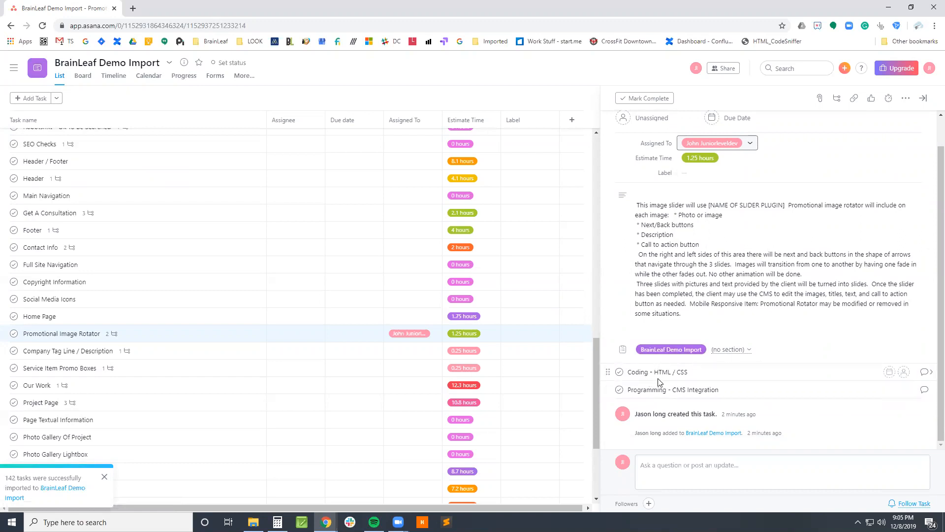
scroll(737, 268, "up", 1)
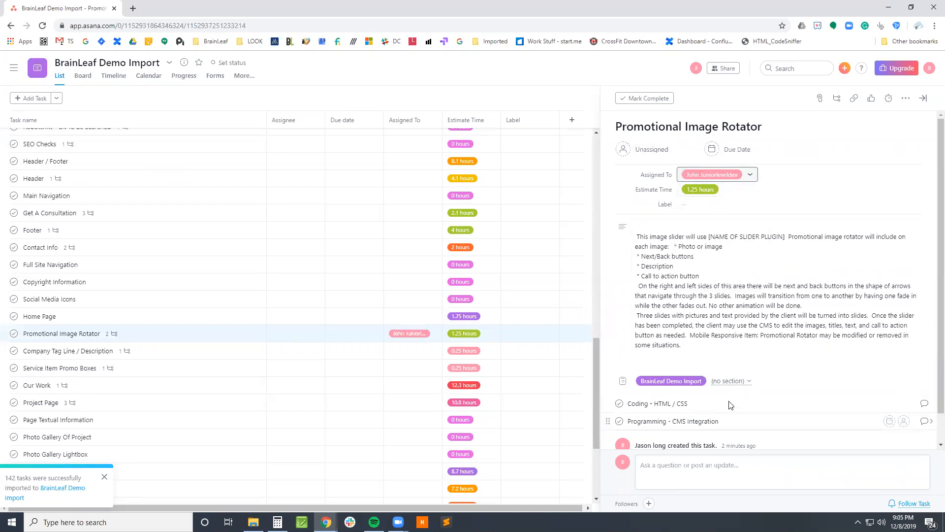
left_click(930, 403)
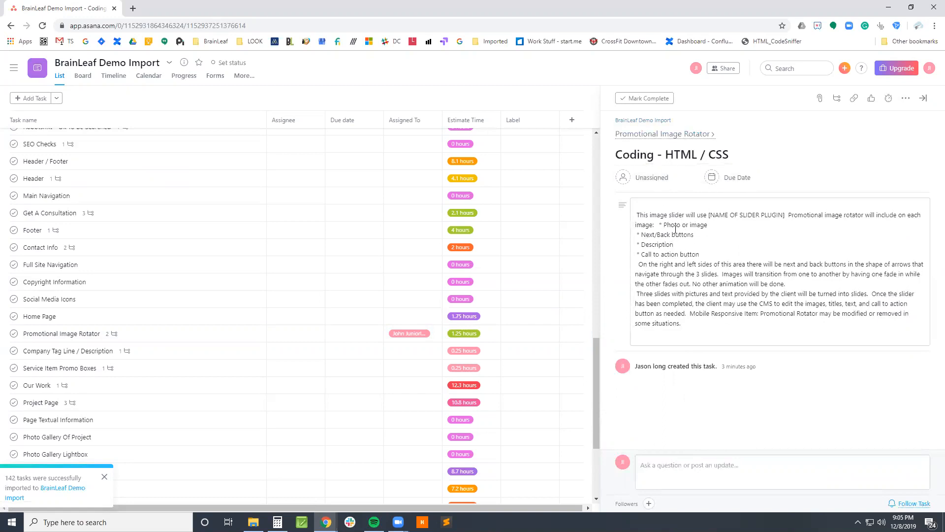
left_click_drag(635, 212, 807, 315)
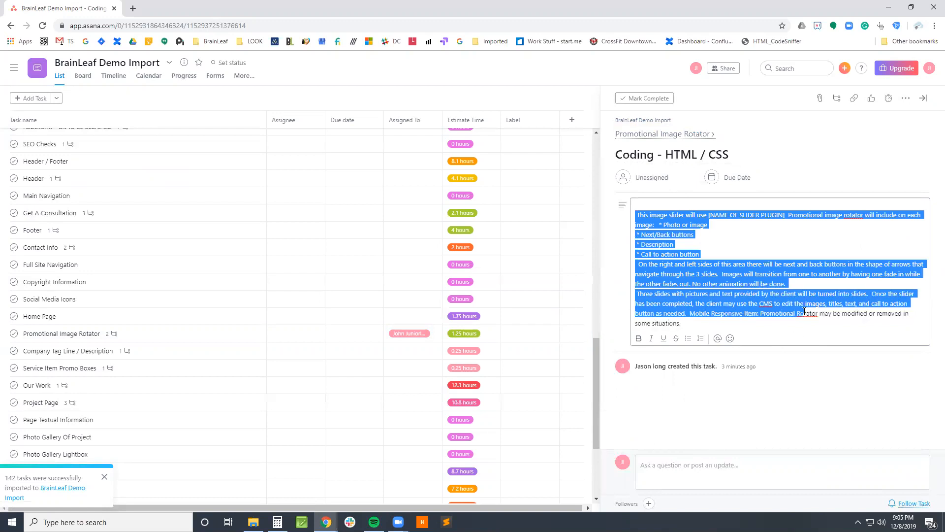
left_click(807, 315)
left_click(697, 135)
scroll(668, 365, "down", 1)
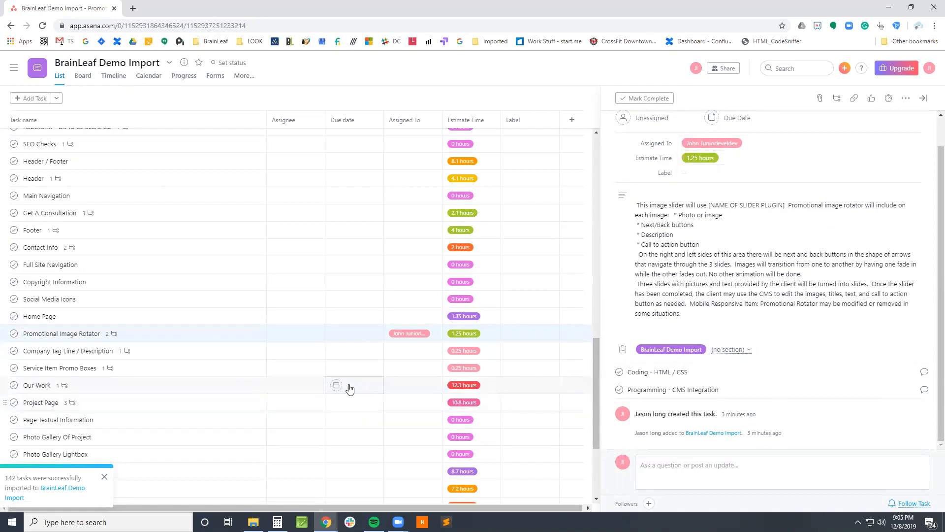
- Check the options for adding a section or milestone, close the task details, and look through the whole imported task list
scroll(429, 404, "down", 3)
scroll(429, 404, "up", 10)
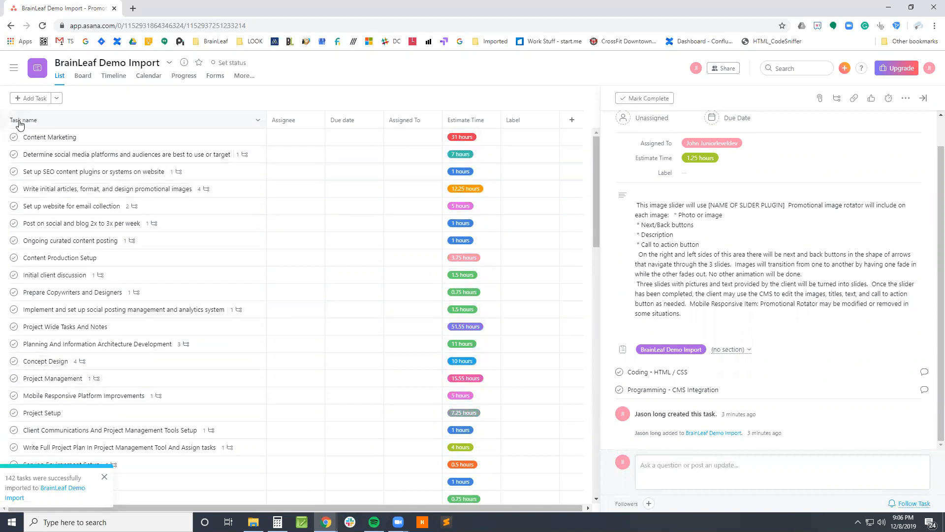
left_click(54, 100)
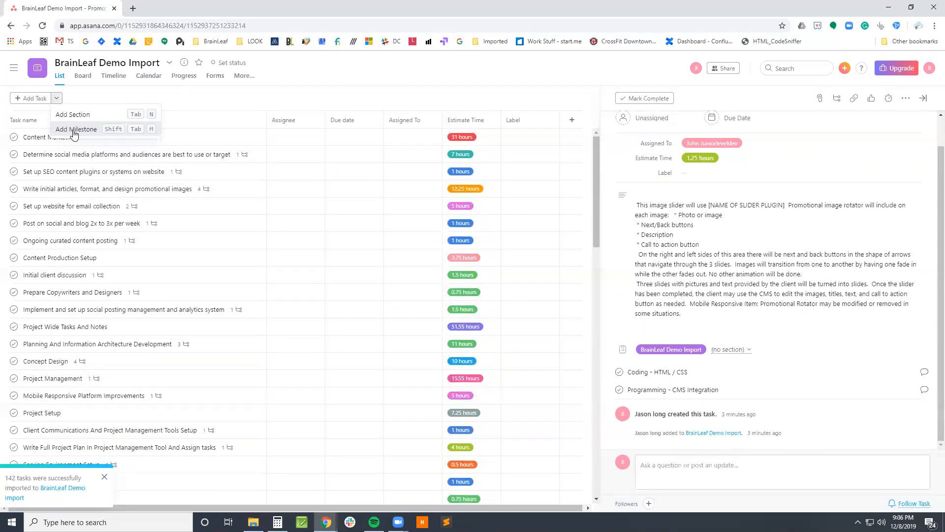
left_click(291, 102)
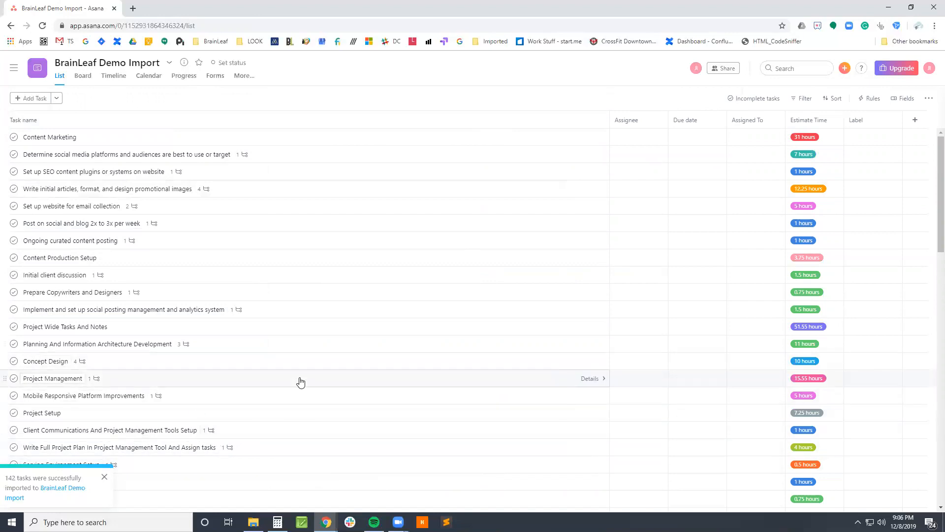
scroll(296, 407, "down", 15)
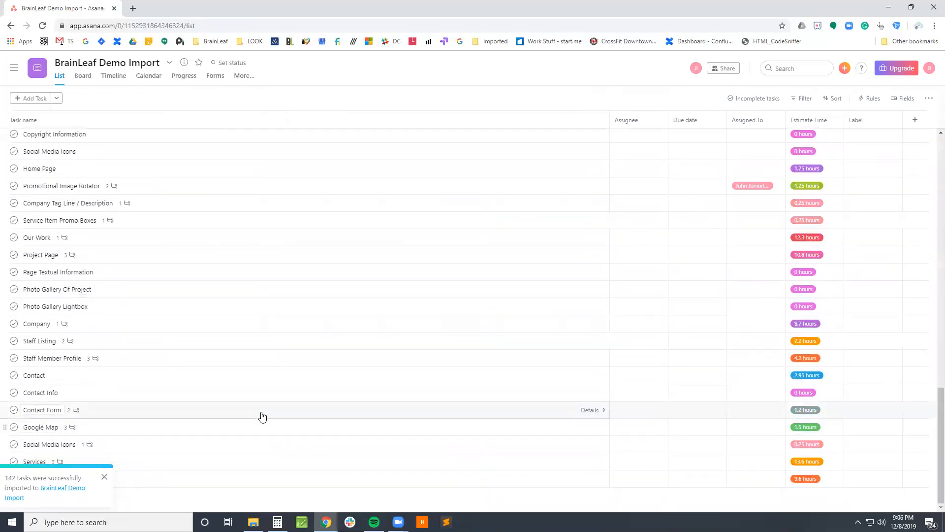
scroll(262, 417, "up", 15)
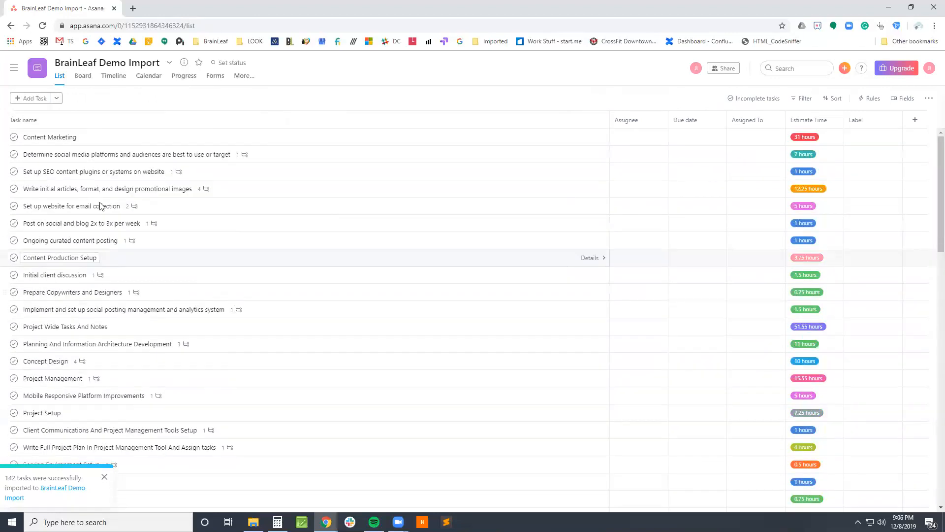
scroll(194, 450, "down", 15)
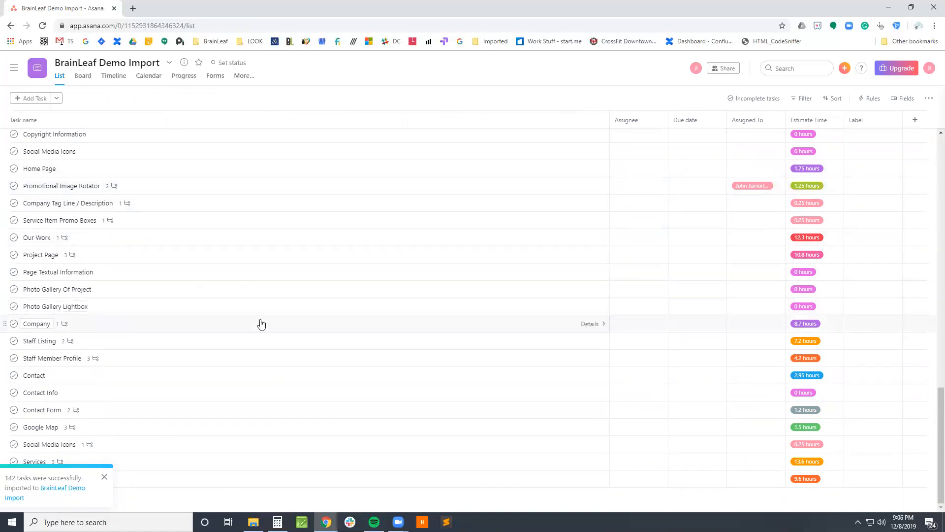
scroll(340, 430, "up", 10)
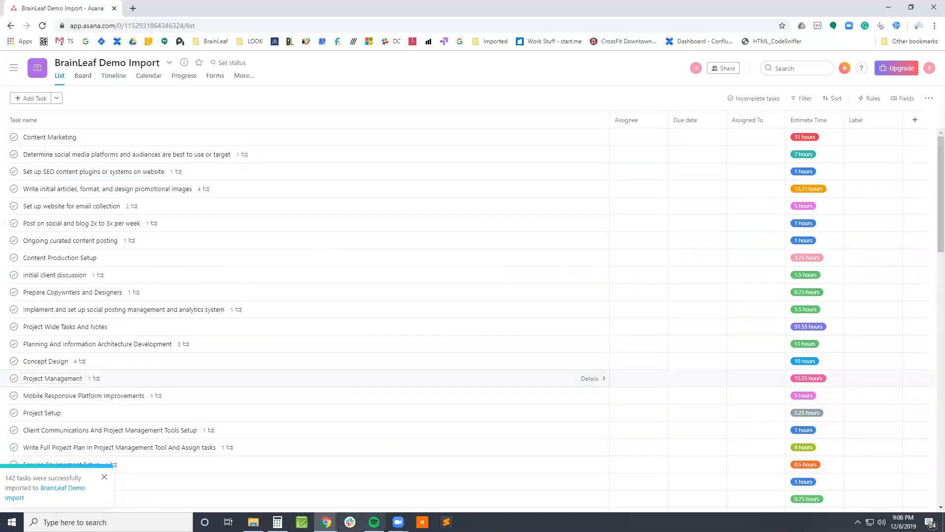
- Switch back to the Demonstration Project in BrainLeaf, close the Asana export details, and look through the scope's cards
mouse_move(326, 522)
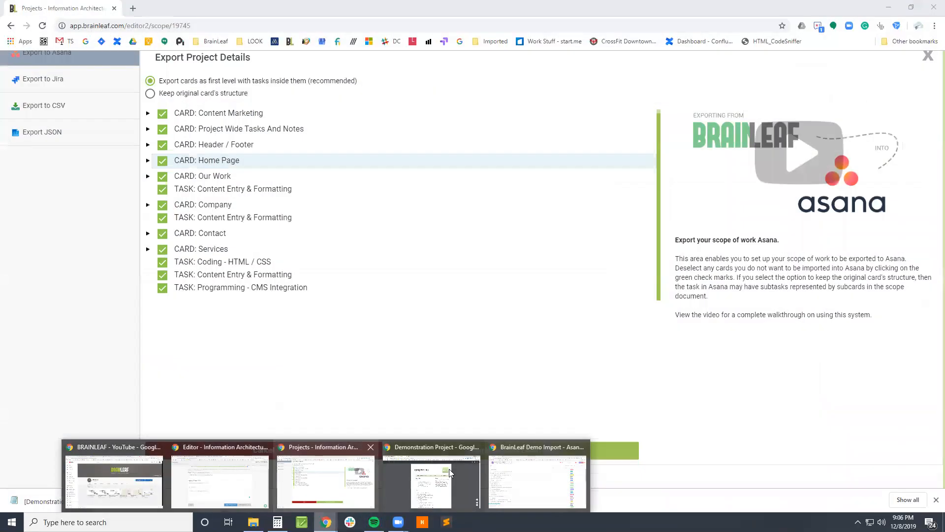
mouse_move(449, 473)
left_click(323, 482)
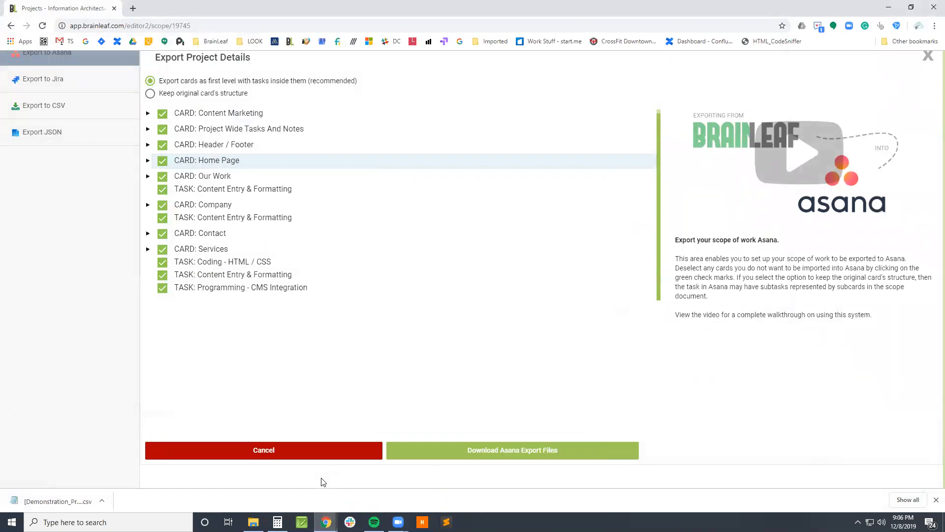
left_click(931, 57)
scroll(535, 299, "down", 15)
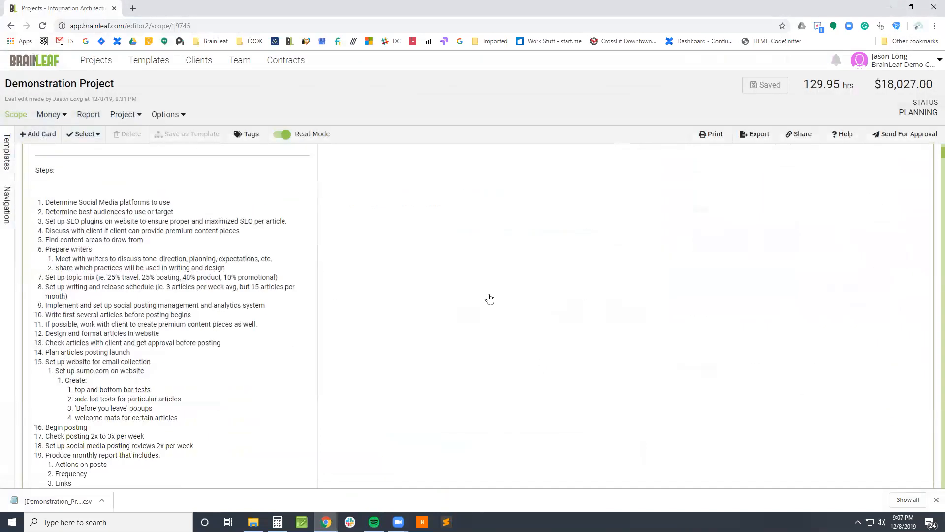
scroll(513, 329, "down", 20)
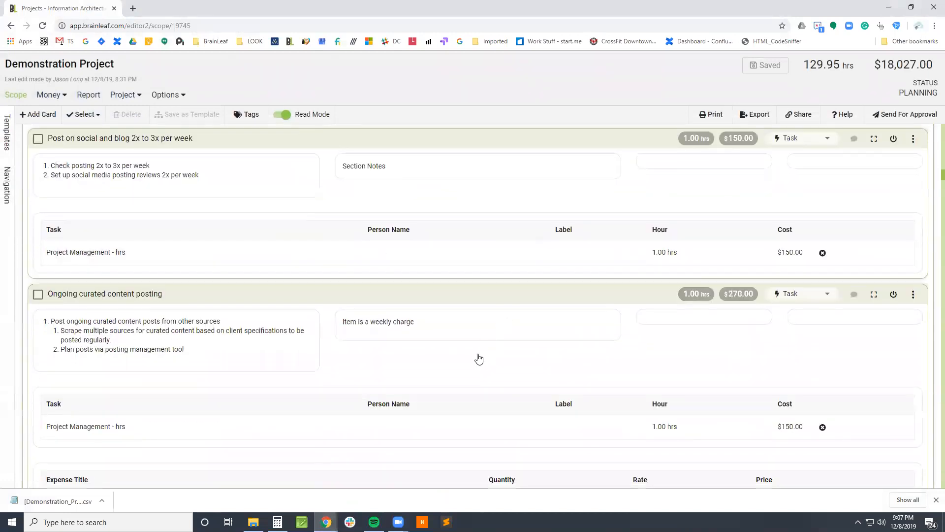
scroll(434, 304, "up", 13)
scroll(434, 304, "up", 20)
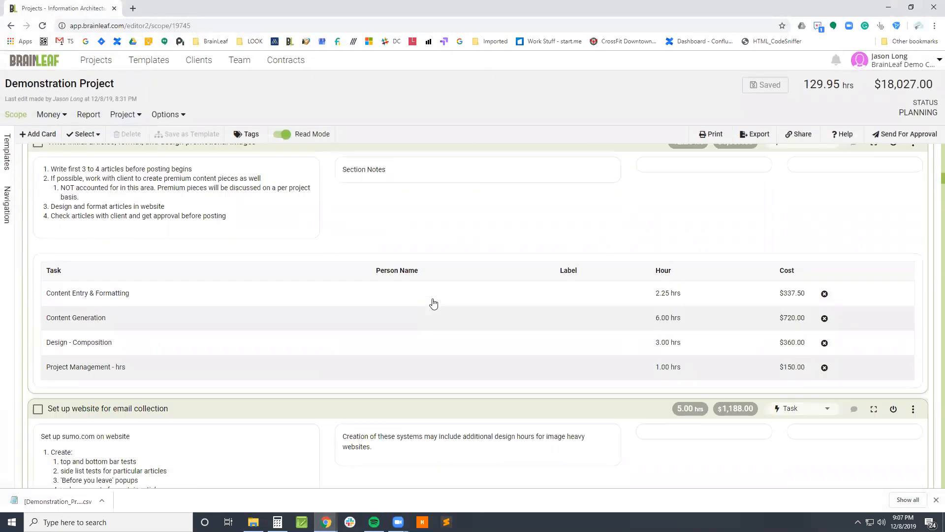